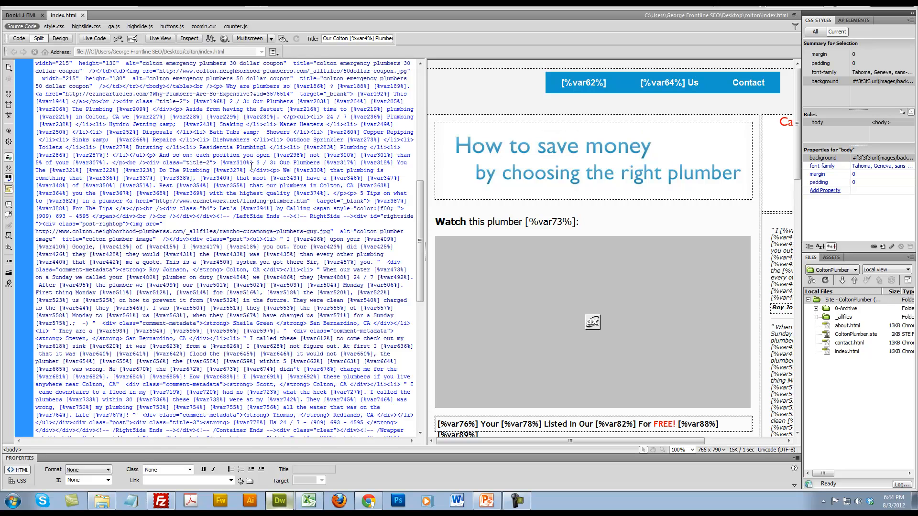
Preview the placeholder version of index.html in the browser, check the finalized article in Spin Rewriter, and return to Dreamweaver
{"action": "left_click_drag", "start_coordinate": [421, 253], "coordinate": [421, 135]}
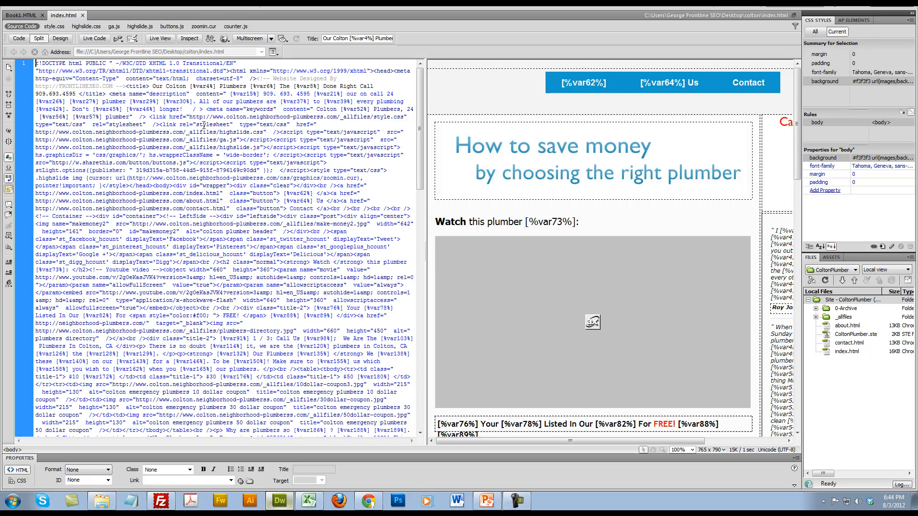
{"action": "key", "text": "F12"}
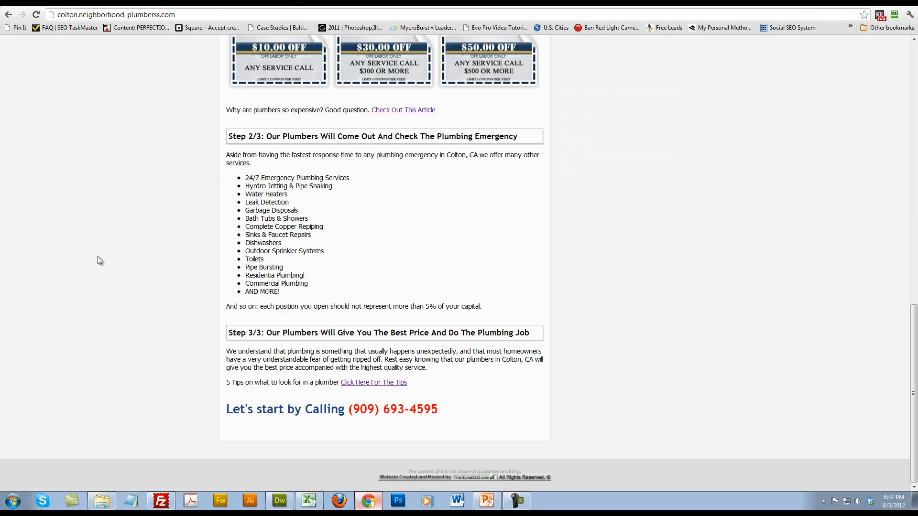
{"action": "scroll", "coordinate": [102, 256], "scroll_direction": "up", "scroll_amount": 20}
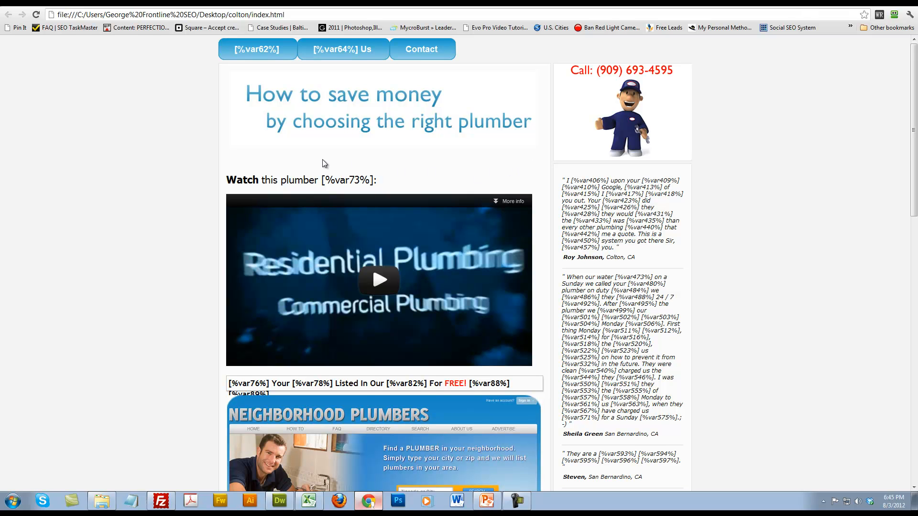
{"action": "scroll", "coordinate": [133, 312], "scroll_direction": "down", "scroll_amount": 6}
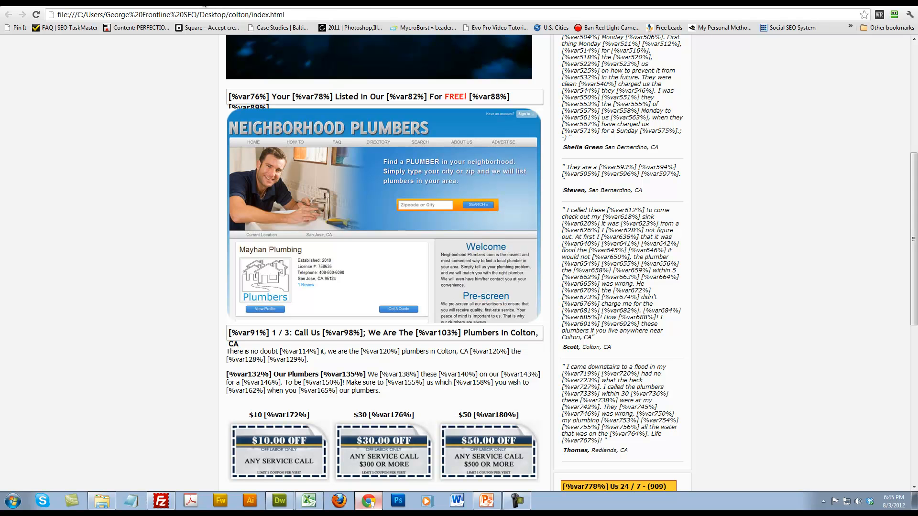
{"action": "left_click", "coordinate": [204, 5]}
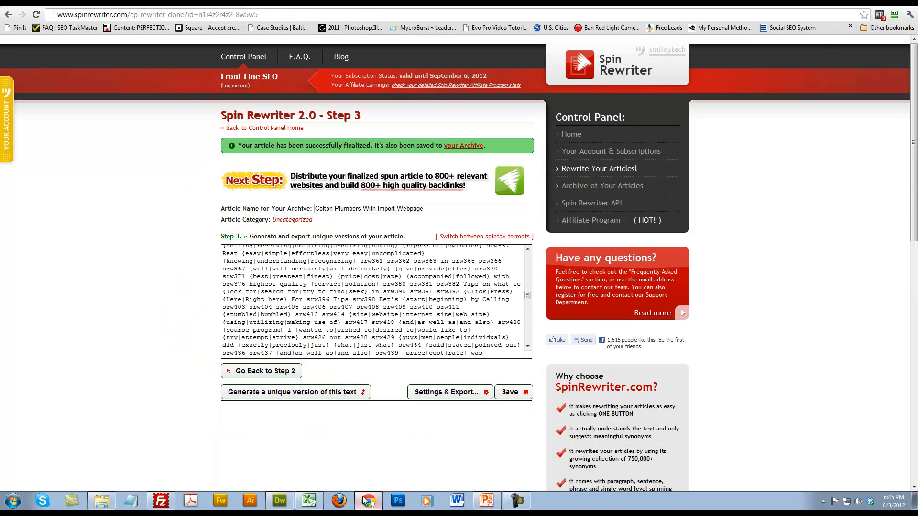
{"action": "left_click", "coordinate": [279, 500]}
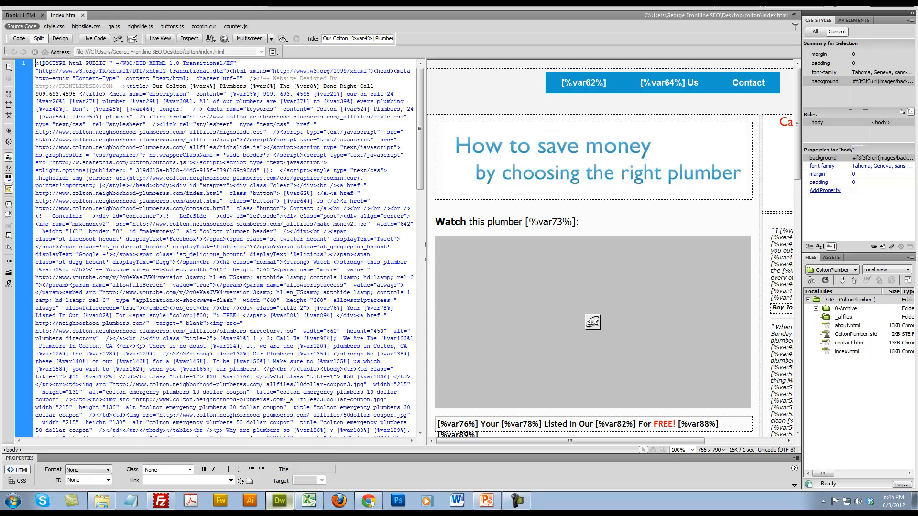
Examine the unformatted source code of the placeholder index.html, from the doctype and meta tags through the body text
{"action": "left_click_drag", "start_coordinate": [37, 62], "coordinate": [288, 371]}
{"action": "left_click", "coordinate": [303, 355]}
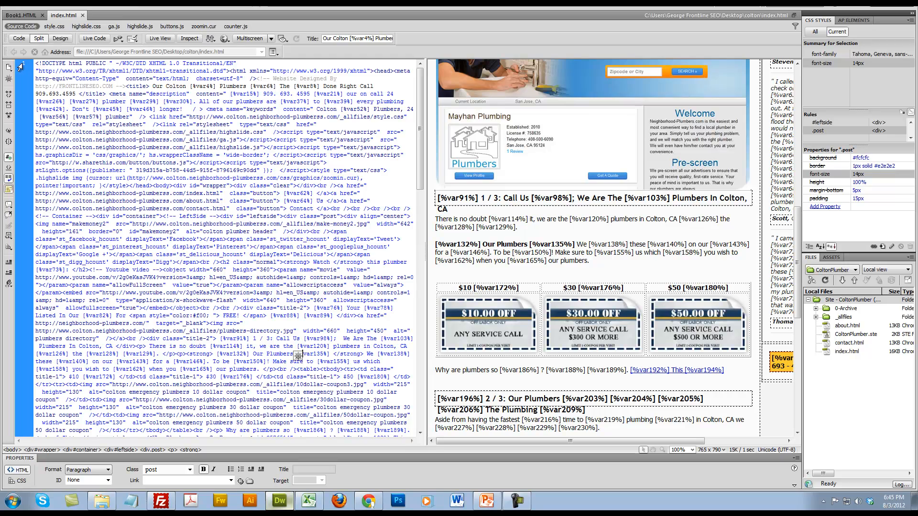
{"action": "left_click_drag", "start_coordinate": [156, 123], "coordinate": [275, 320]}
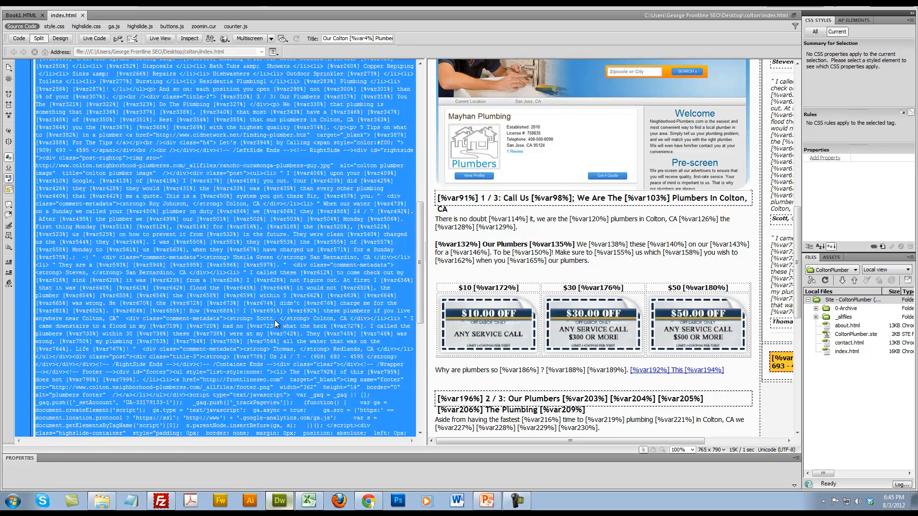
{"action": "left_click", "coordinate": [274, 320]}
{"action": "scroll", "coordinate": [275, 320], "scroll_direction": "up", "scroll_amount": 8}
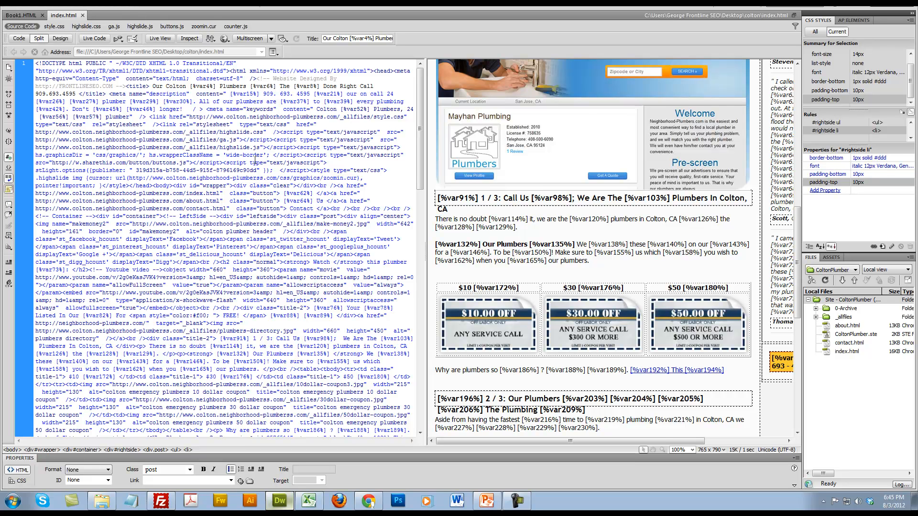
{"action": "left_click_drag", "start_coordinate": [190, 86], "coordinate": [306, 308]}
{"action": "left_click", "coordinate": [316, 345]}
{"action": "scroll", "coordinate": [316, 345], "scroll_direction": "down", "scroll_amount": 9}
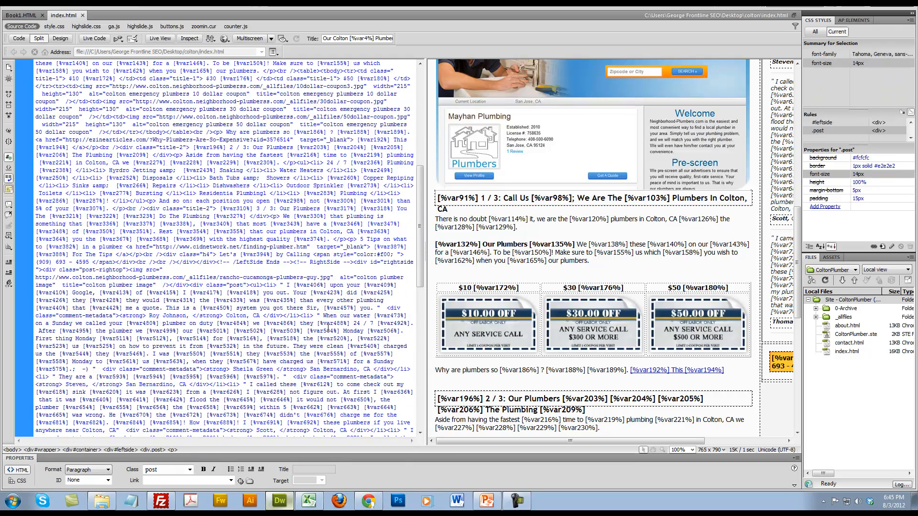
{"action": "scroll", "coordinate": [329, 325], "scroll_direction": "up", "scroll_amount": 9}
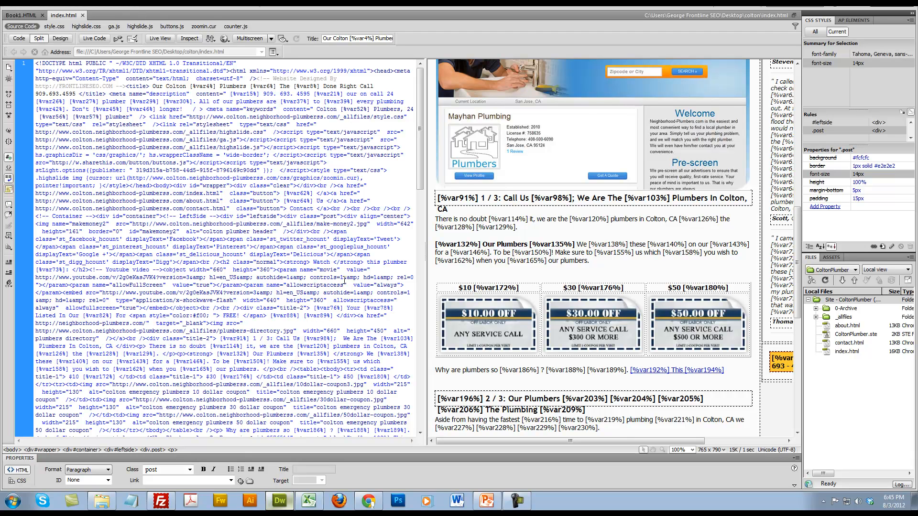
Open the original index.html from C:\ProRuns\0-Plumbers\Colton
{"action": "left_click", "coordinate": [46, 4]}
{"action": "left_click", "coordinate": [58, 26]}
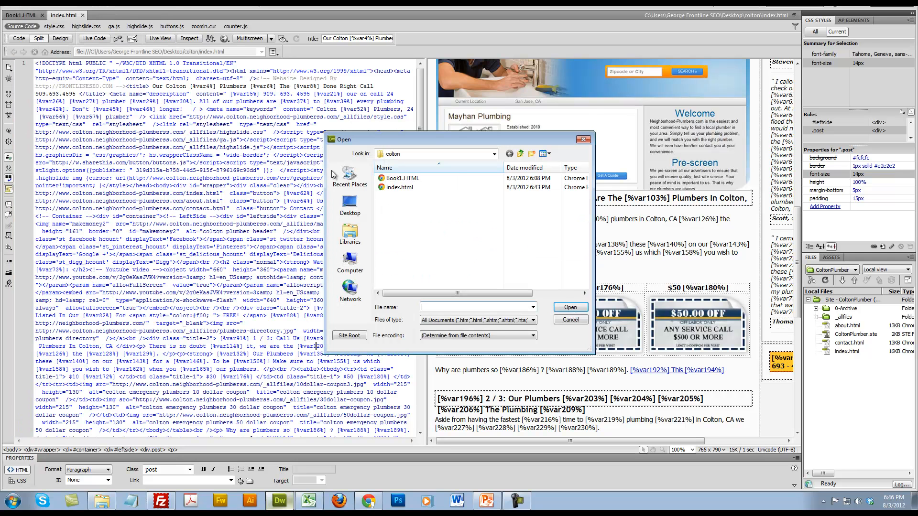
{"action": "left_click", "coordinate": [354, 265]}
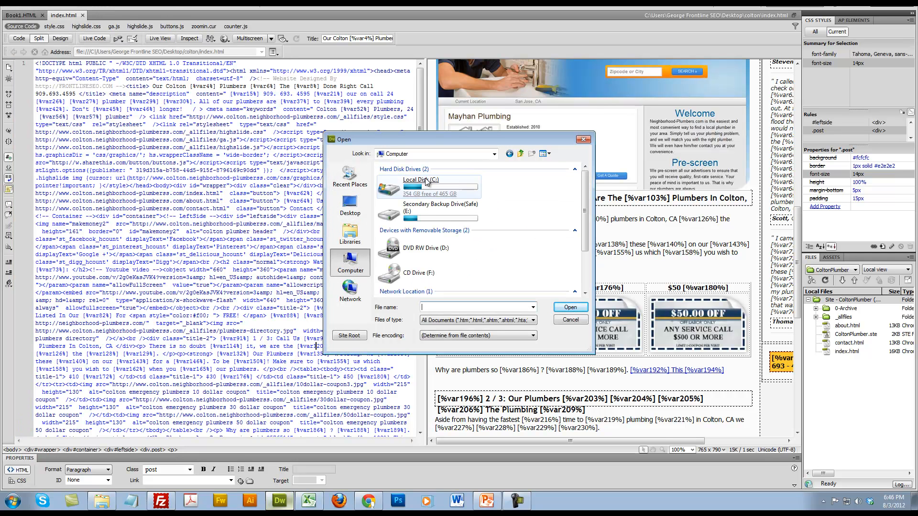
{"action": "double_click", "coordinate": [416, 186]}
{"action": "double_click", "coordinate": [397, 259]}
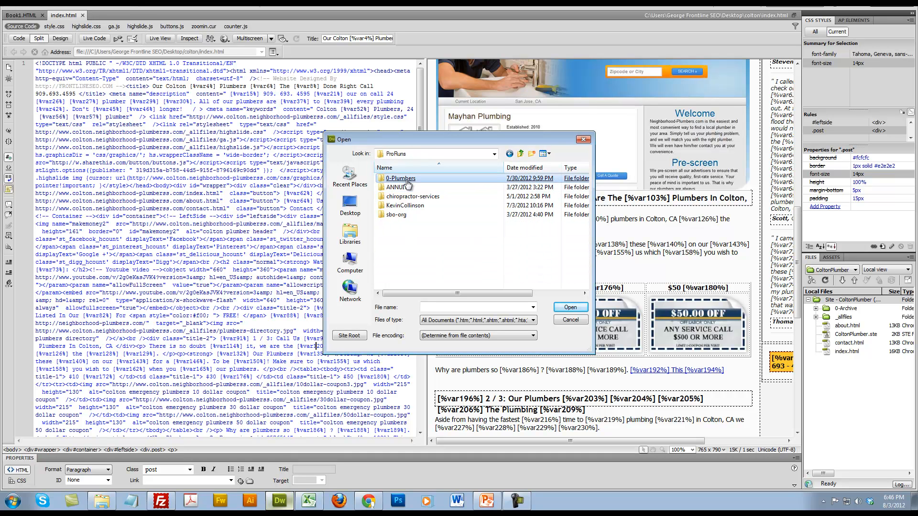
{"action": "double_click", "coordinate": [407, 180]}
{"action": "double_click", "coordinate": [398, 181]}
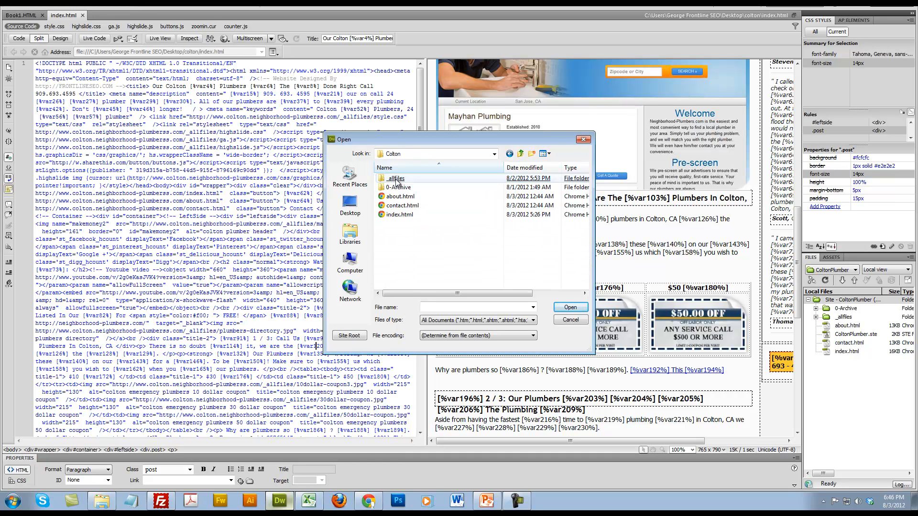
{"action": "double_click", "coordinate": [399, 215]}
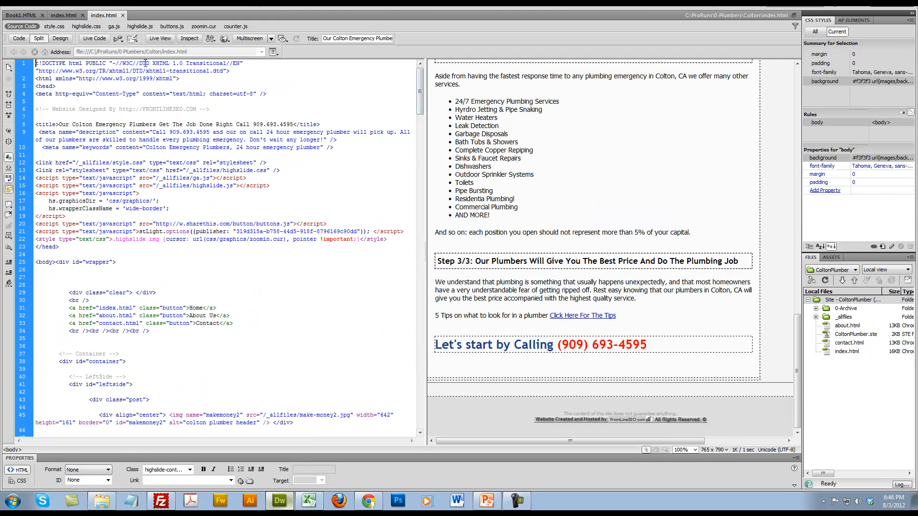
Examine the original page's code layout, from the head section through the YouTube video, coupon table, service list and Step 3/3 section
{"action": "left_click", "coordinate": [59, 120]}
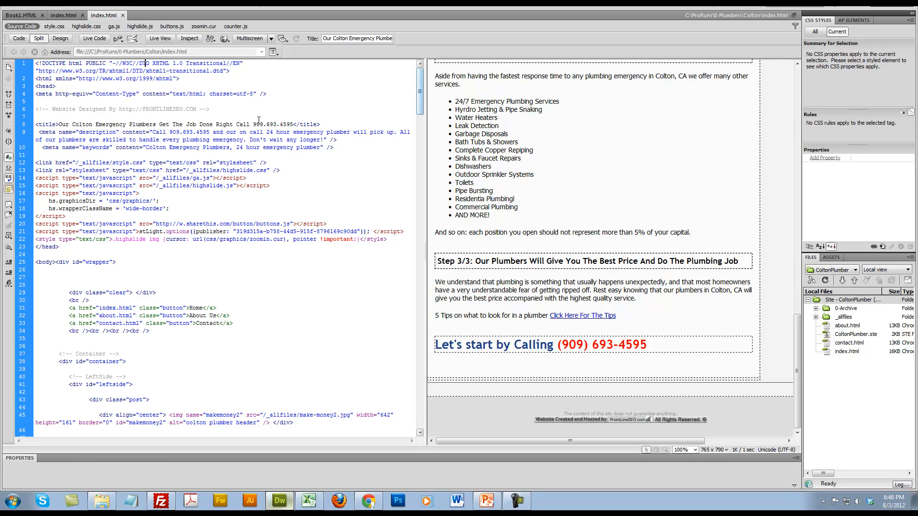
{"action": "left_click_drag", "start_coordinate": [191, 71], "coordinate": [238, 245]}
{"action": "left_click", "coordinate": [265, 257]}
{"action": "scroll", "coordinate": [286, 239], "scroll_direction": "down", "scroll_amount": 12}
{"action": "scroll", "coordinate": [286, 239], "scroll_direction": "down", "scroll_amount": 7}
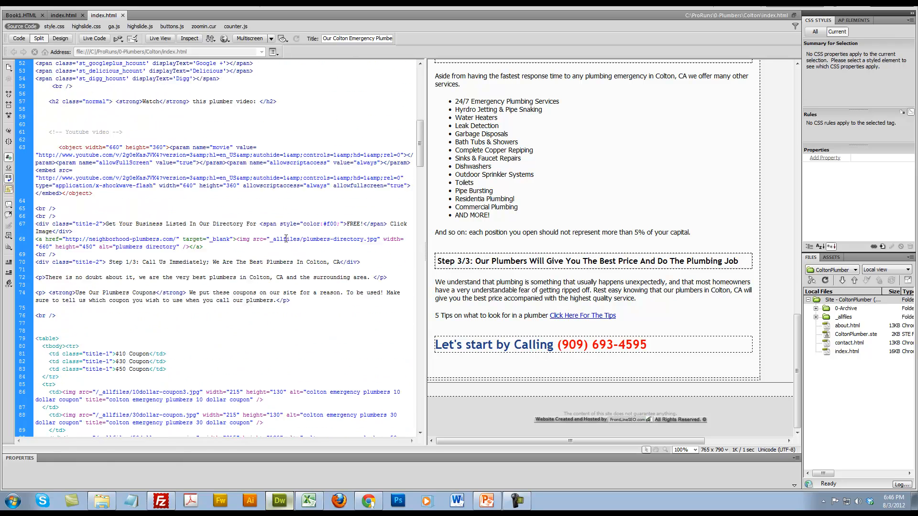
{"action": "left_click_drag", "start_coordinate": [283, 277], "coordinate": [200, 256]}
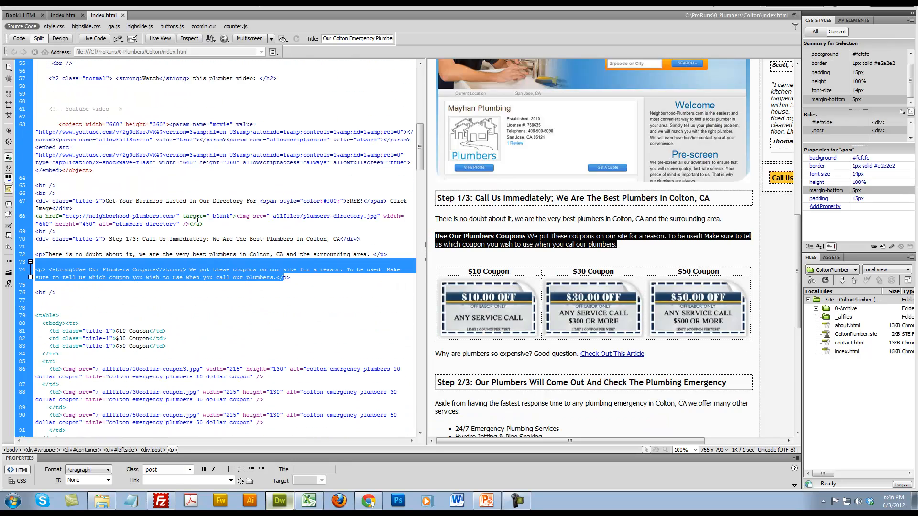
{"action": "left_click", "coordinate": [198, 219]}
{"action": "left_click_drag", "start_coordinate": [103, 125], "coordinate": [59, 118]}
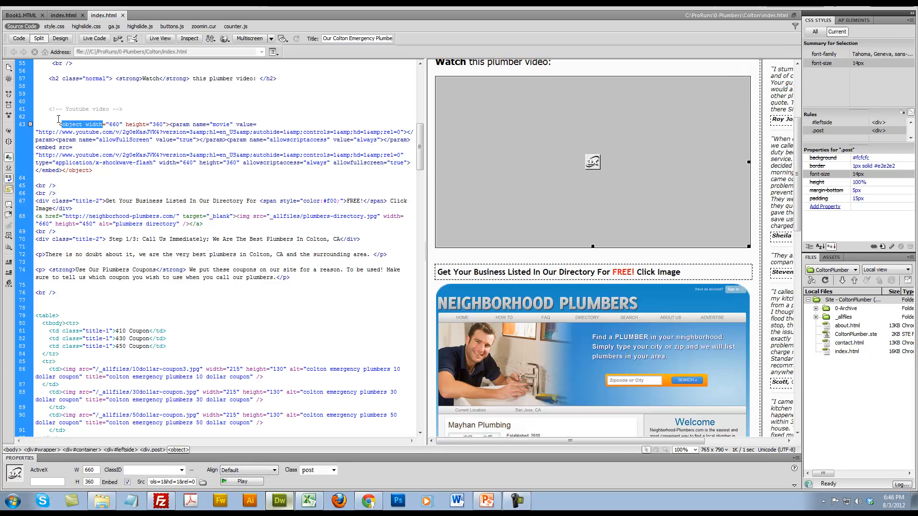
{"action": "scroll", "coordinate": [137, 146], "scroll_direction": "down", "scroll_amount": 9}
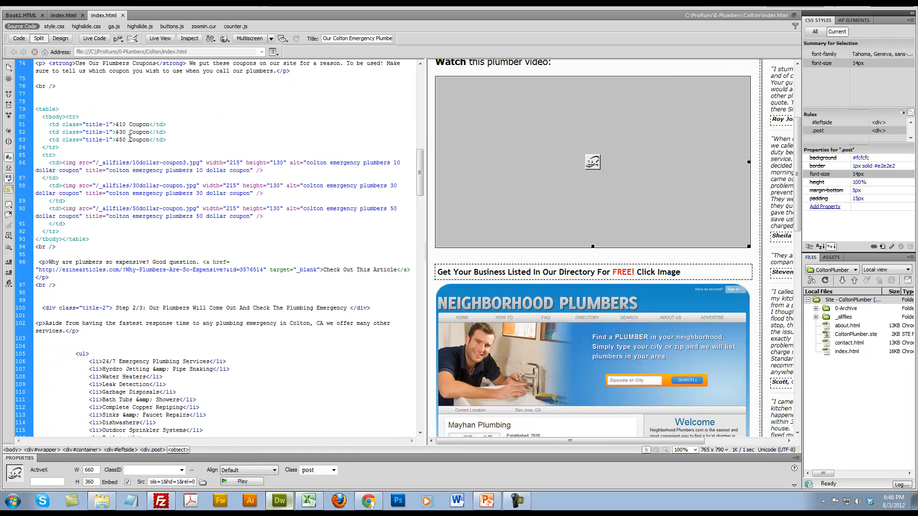
{"action": "scroll", "coordinate": [124, 138], "scroll_direction": "down", "scroll_amount": 12}
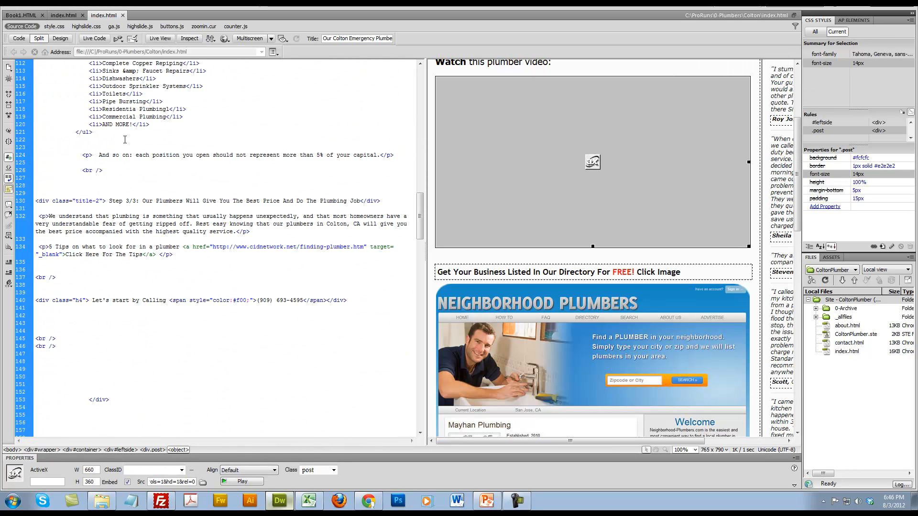
Compare the original index.html code with the placeholder version, and close the original file
{"action": "left_click", "coordinate": [66, 15]}
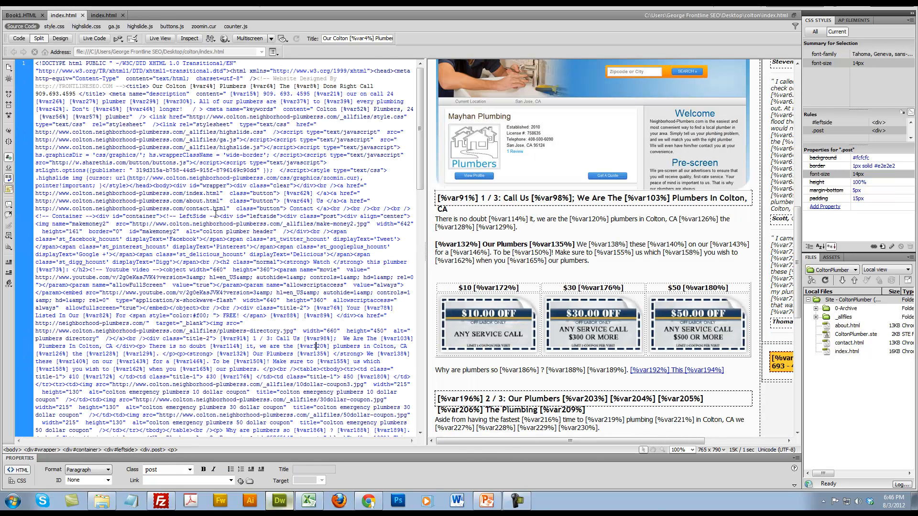
{"action": "left_click", "coordinate": [104, 15]}
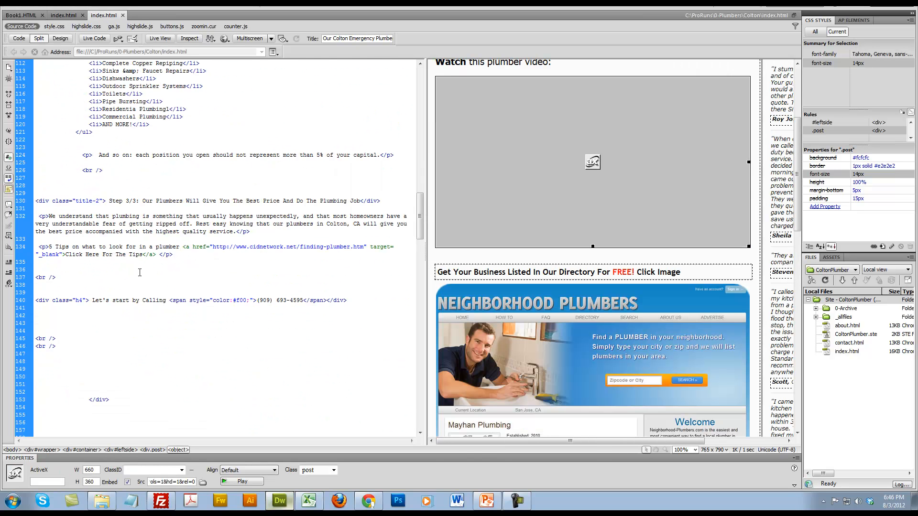
{"action": "scroll", "coordinate": [234, 273], "scroll_direction": "up", "scroll_amount": 18}
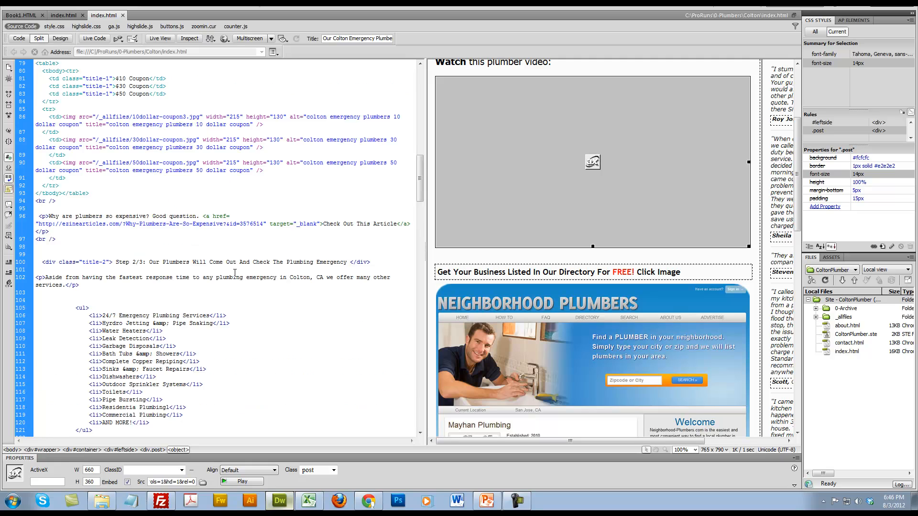
{"action": "scroll", "coordinate": [270, 247], "scroll_direction": "up", "scroll_amount": 5}
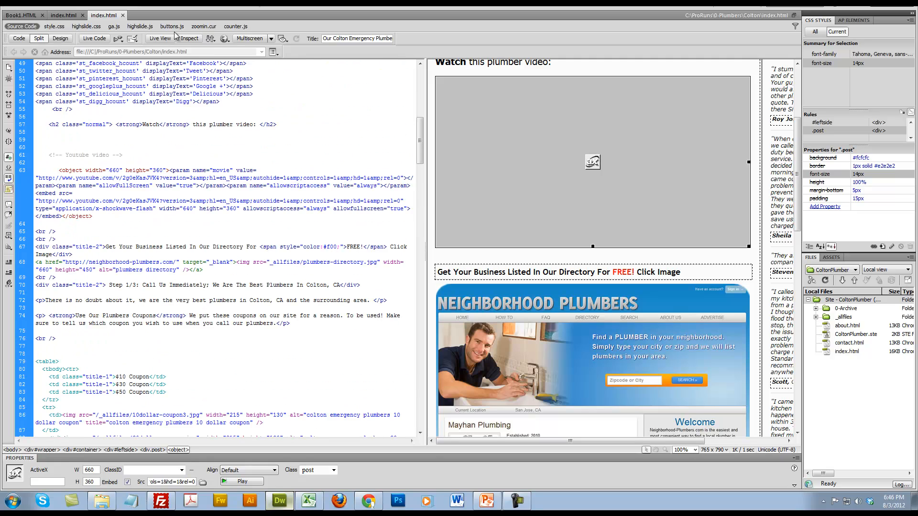
{"action": "left_click", "coordinate": [67, 15]}
{"action": "left_click", "coordinate": [119, 18]}
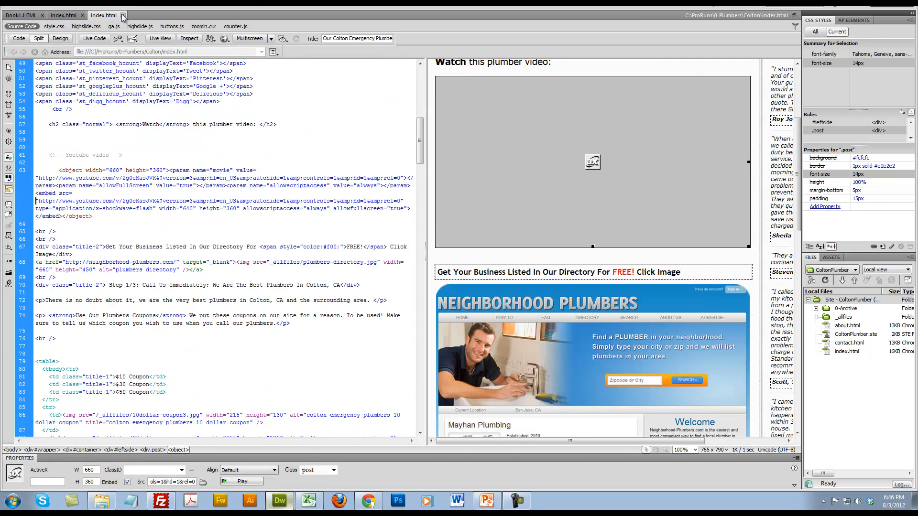
{"action": "left_click", "coordinate": [123, 18]}
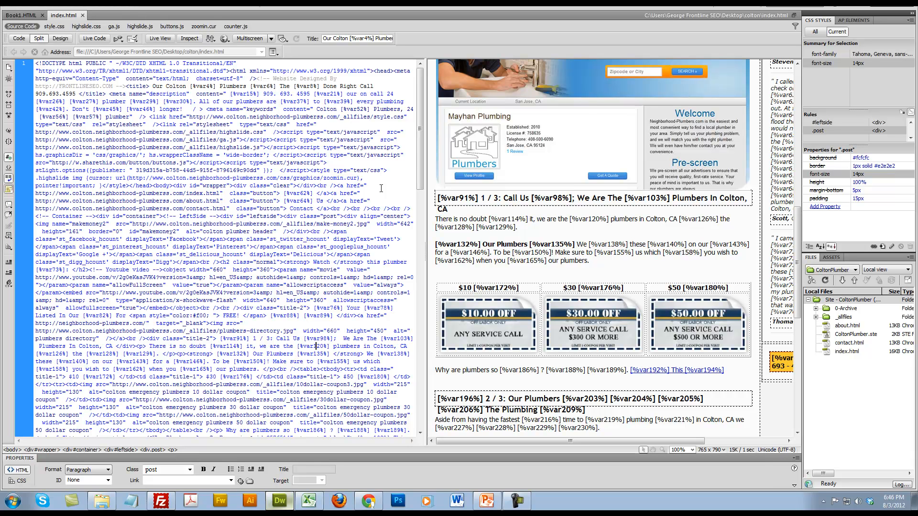
Look over the variable placeholders in the testimonials column of the page's design view
{"action": "left_click", "coordinate": [773, 430]}
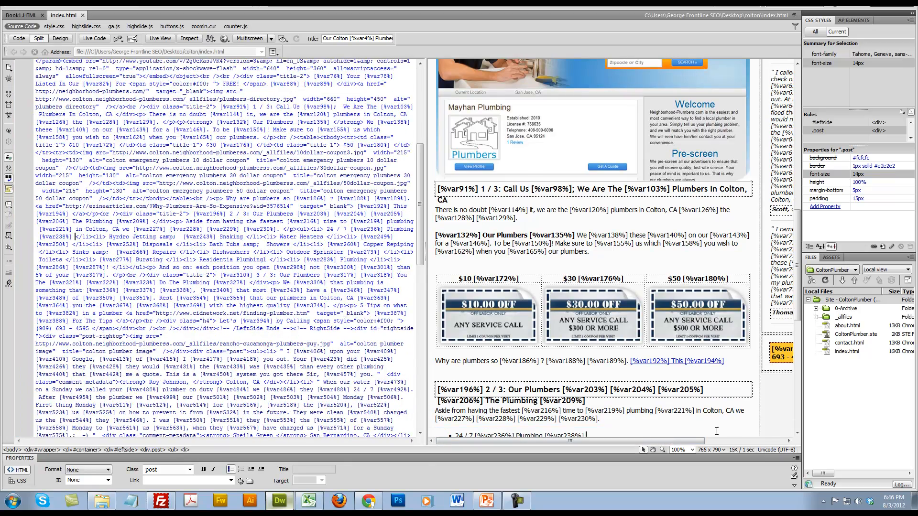
{"action": "left_click_drag", "start_coordinate": [689, 442], "coordinate": [804, 447]}
{"action": "left_click_drag", "start_coordinate": [720, 283], "coordinate": [684, 229]}
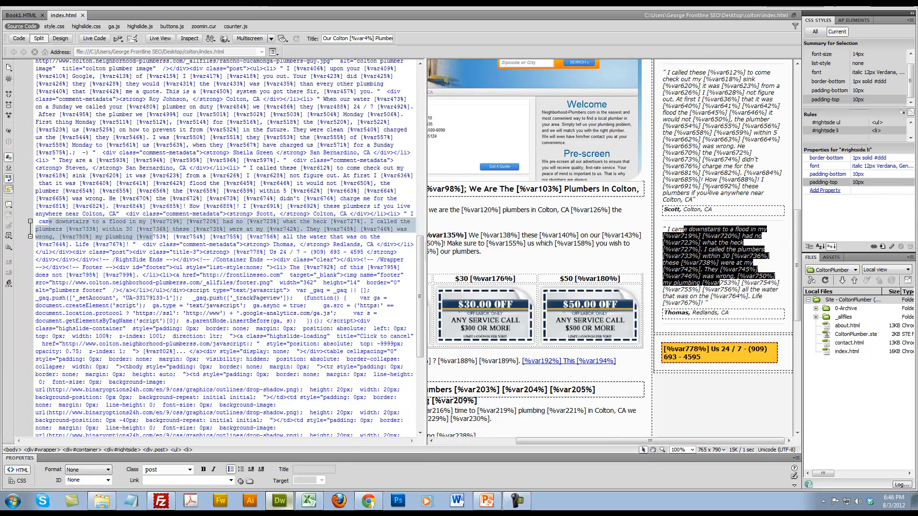
{"action": "scroll", "coordinate": [573, 287], "scroll_direction": "up", "scroll_amount": 10}
{"action": "left_click_drag", "start_coordinate": [582, 440], "coordinate": [544, 443]}
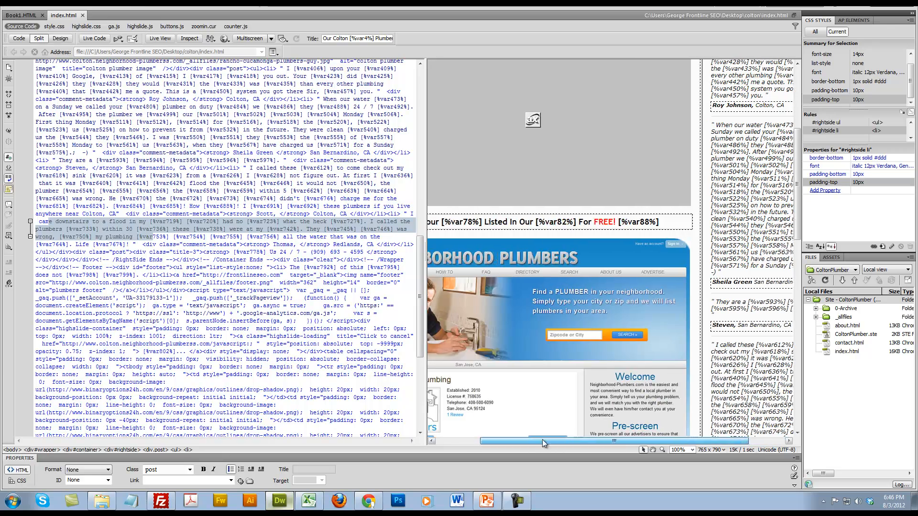
{"action": "scroll", "coordinate": [561, 379], "scroll_direction": "up", "scroll_amount": 5}
Examine the placeholders in the page's navigation buttons, section headings, coupon area and service list
{"action": "left_click", "coordinate": [531, 78]}
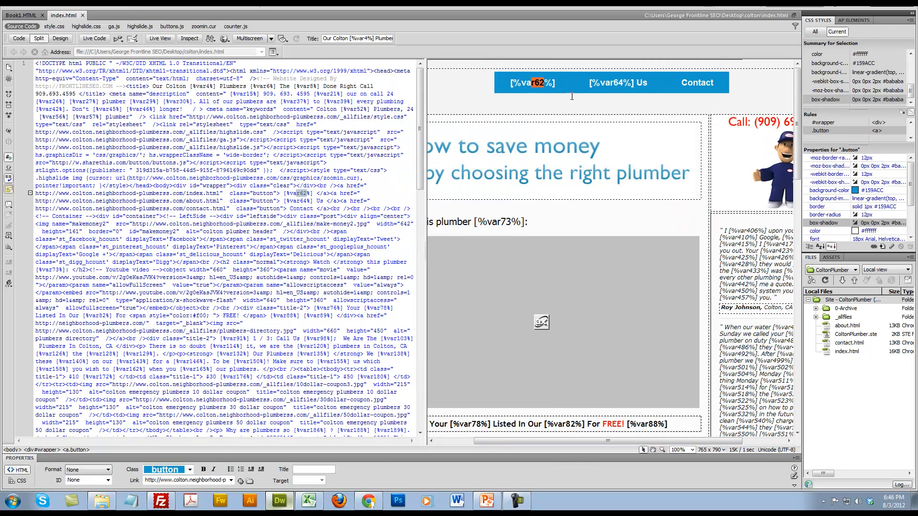
{"action": "double_click", "coordinate": [612, 82]}
{"action": "scroll", "coordinate": [484, 306], "scroll_direction": "down", "scroll_amount": 3}
{"action": "scroll", "coordinate": [484, 305], "scroll_direction": "down", "scroll_amount": 10}
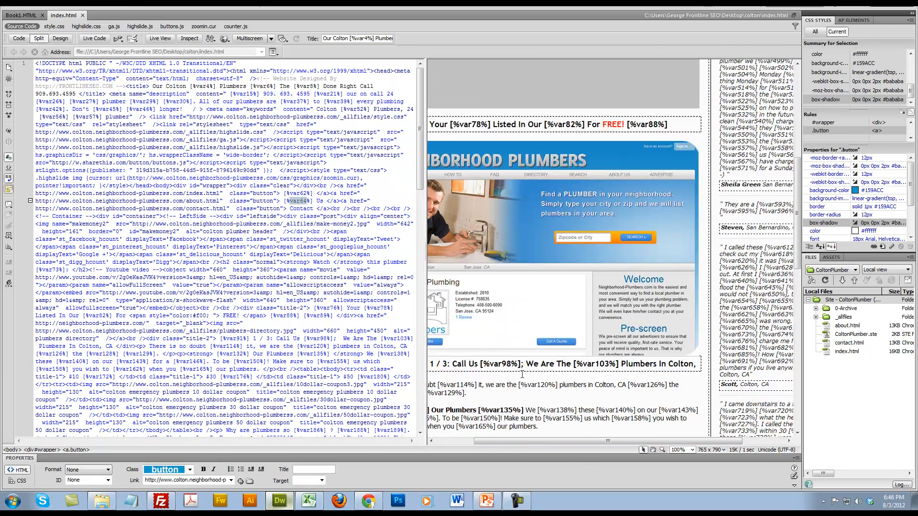
{"action": "left_click_drag", "start_coordinate": [518, 443], "coordinate": [476, 443]}
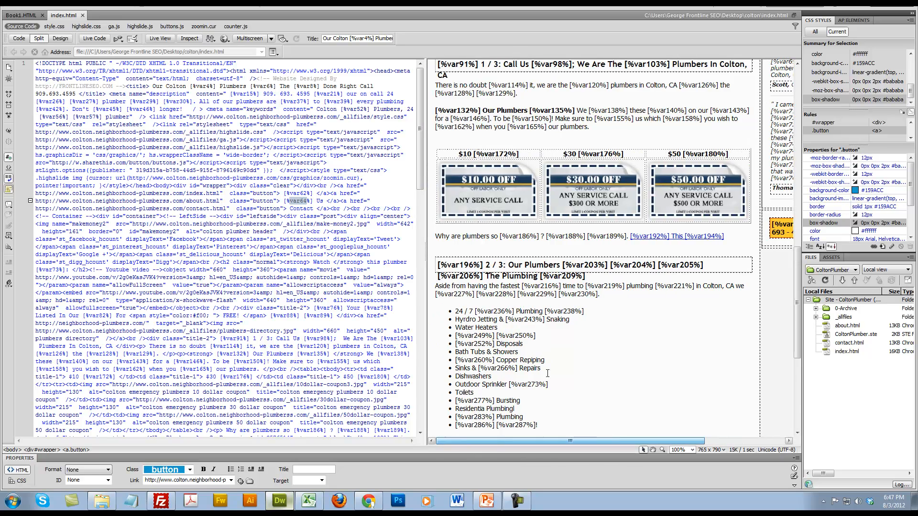
{"action": "scroll", "coordinate": [548, 373], "scroll_direction": "down", "scroll_amount": 5}
{"action": "scroll", "coordinate": [548, 377], "scroll_direction": "up", "scroll_amount": 3}
{"action": "scroll", "coordinate": [546, 376], "scroll_direction": "up", "scroll_amount": 2}
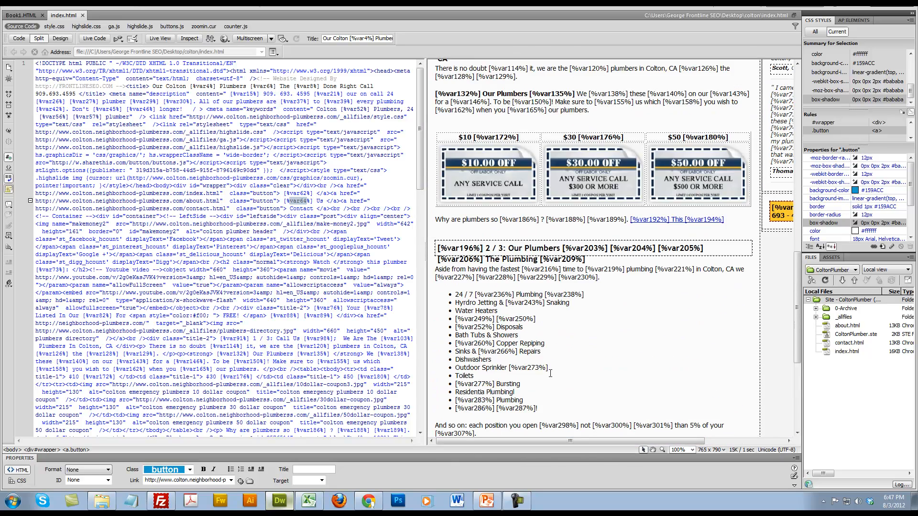
Look over the placeholders in the page's Step 3/3 section and call line, and close index.html
{"action": "scroll", "coordinate": [550, 375], "scroll_direction": "down", "scroll_amount": 5}
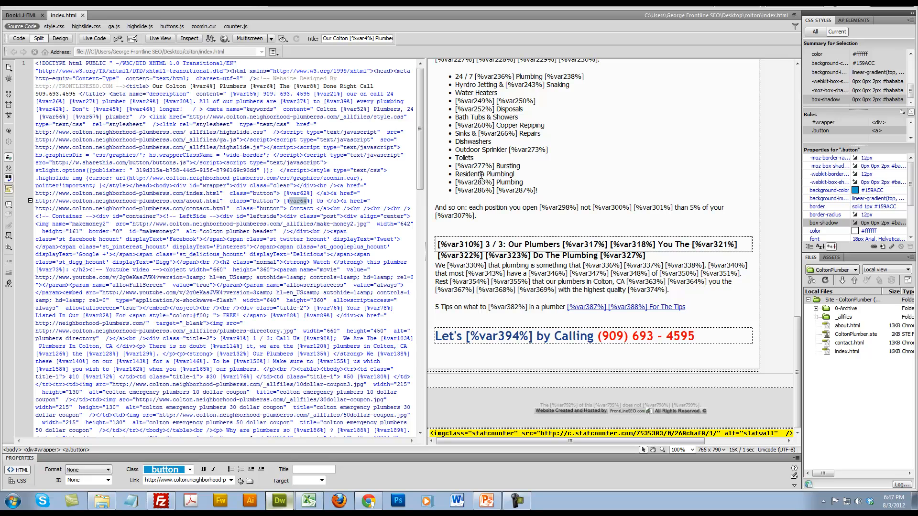
{"action": "left_click_drag", "start_coordinate": [435, 260], "coordinate": [693, 291]}
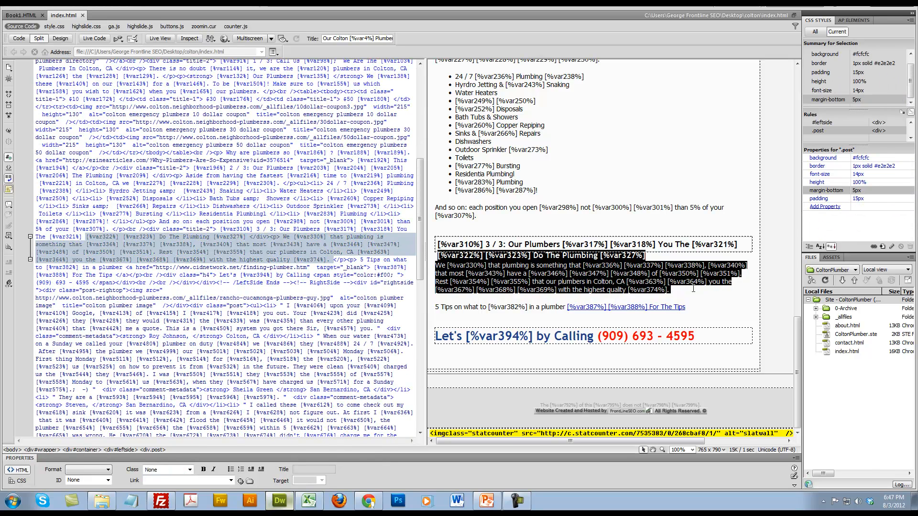
{"action": "left_click", "coordinate": [693, 291]}
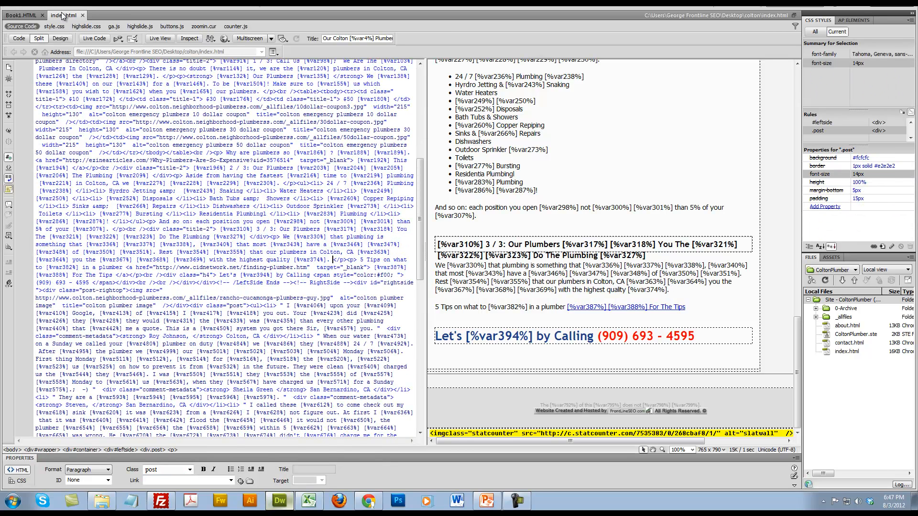
{"action": "left_click", "coordinate": [82, 16]}
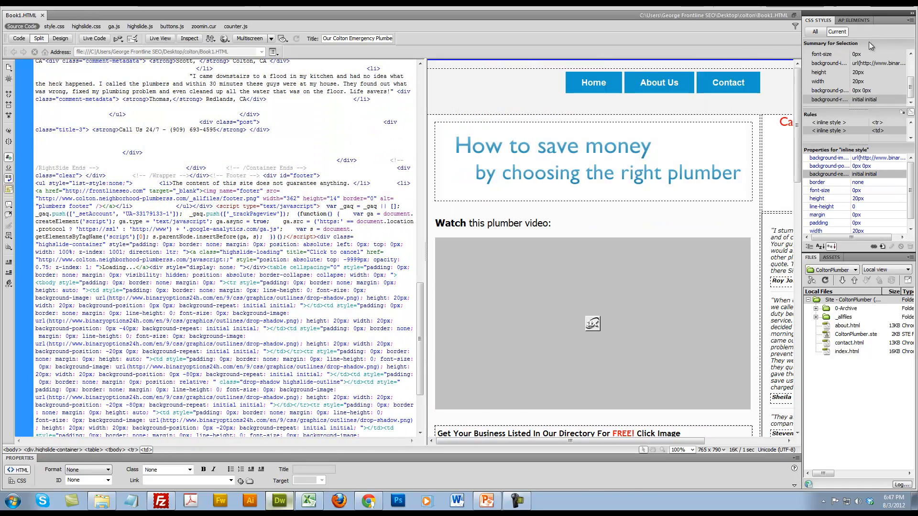
Switch to the variables workbook in Excel and show its OnlyVars sheet
{"action": "key", "text": "alt+Tab"}
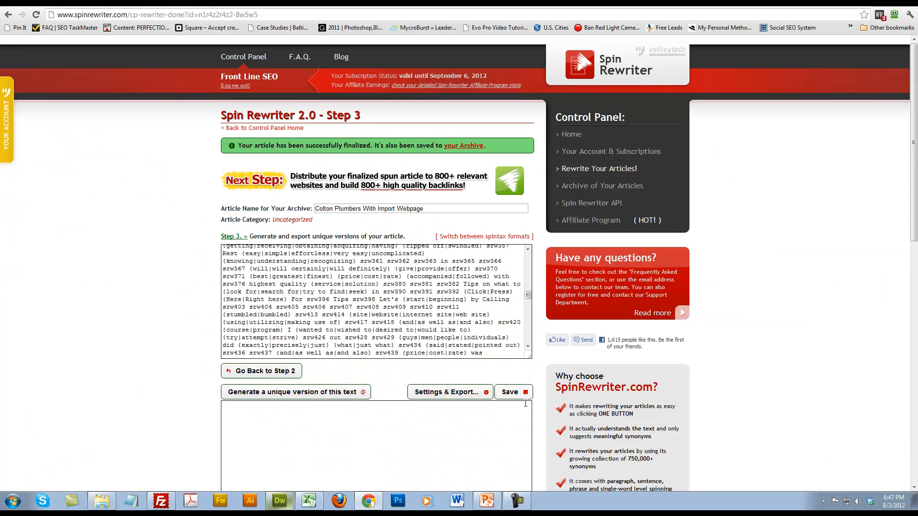
{"action": "left_click", "coordinate": [309, 501]}
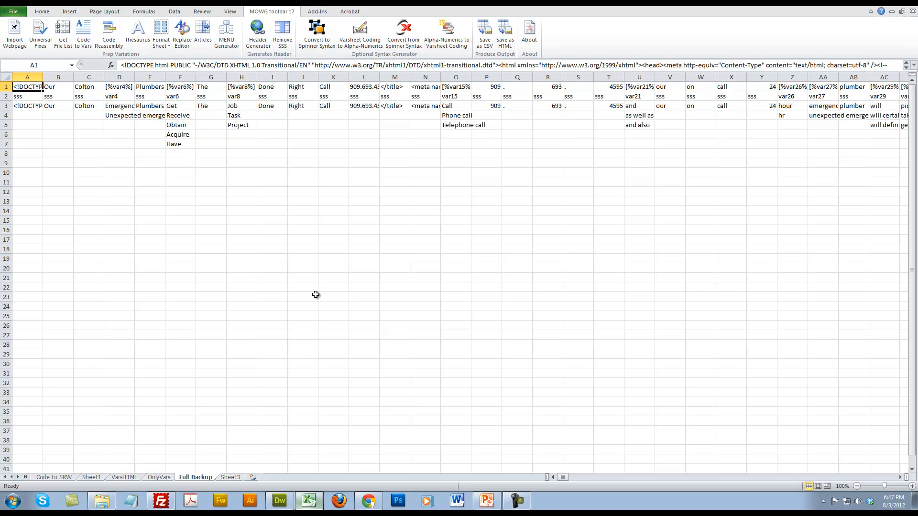
{"action": "left_click", "coordinate": [520, 501]}
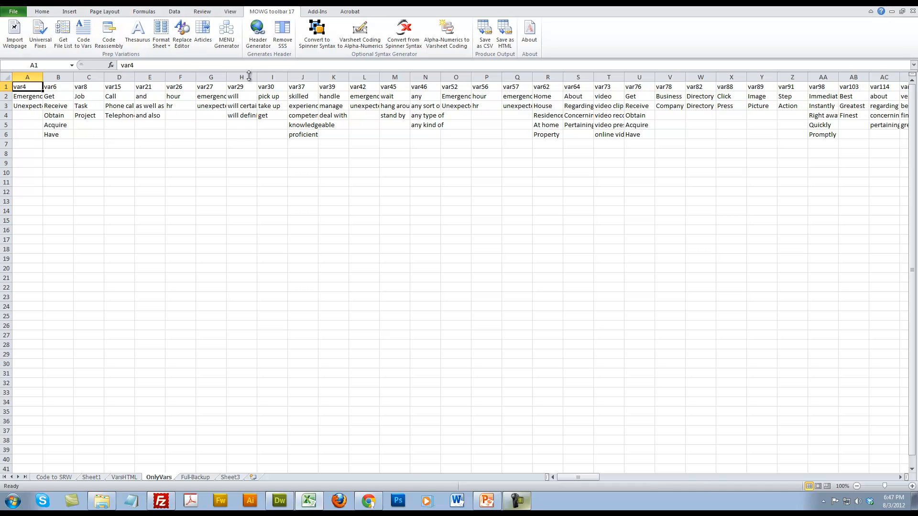
Open vars.csv from the colton folder and delete its empty first column
{"action": "left_click", "coordinate": [101, 505]}
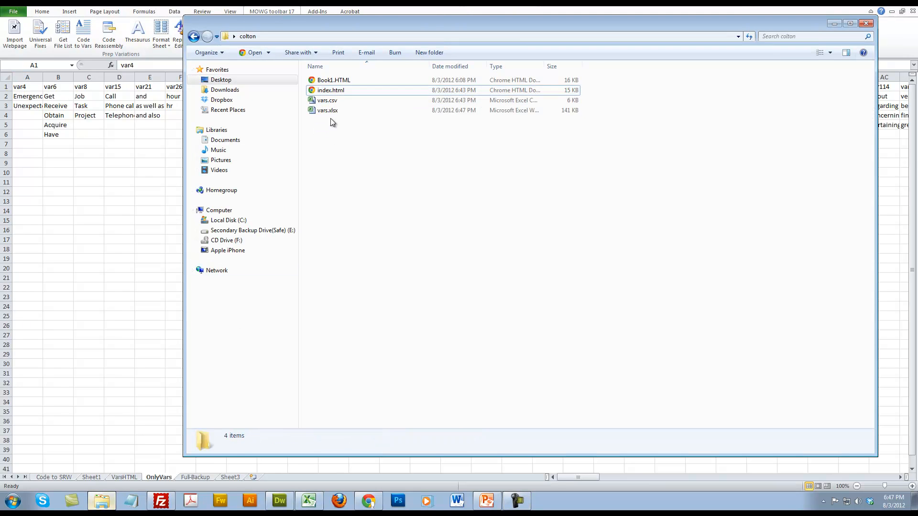
{"action": "double_click", "coordinate": [330, 110]}
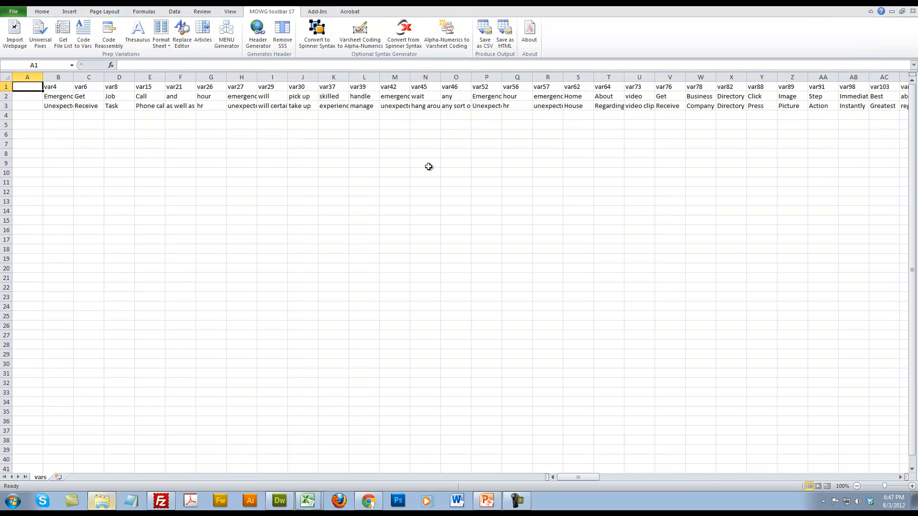
{"action": "left_click", "coordinate": [29, 77]}
{"action": "right_click", "coordinate": [26, 78]}
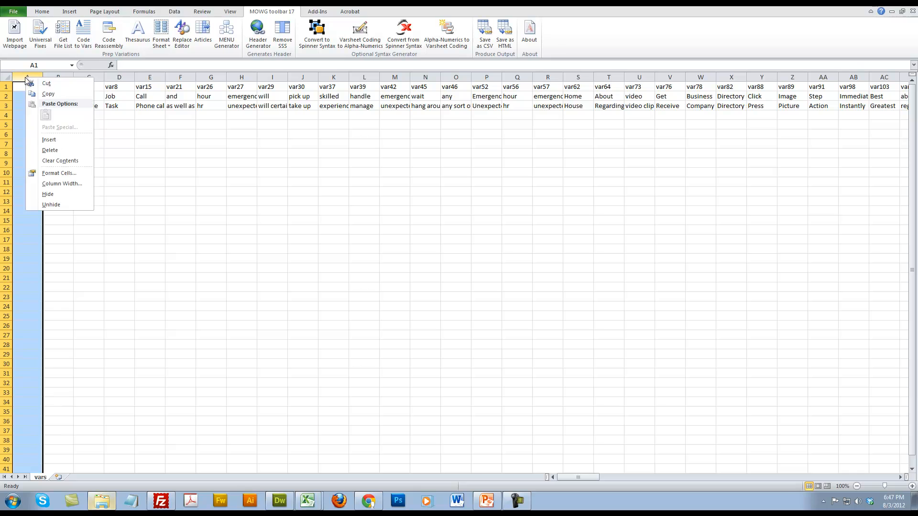
{"action": "left_click", "coordinate": [50, 151]}
{"action": "left_click", "coordinate": [334, 201]}
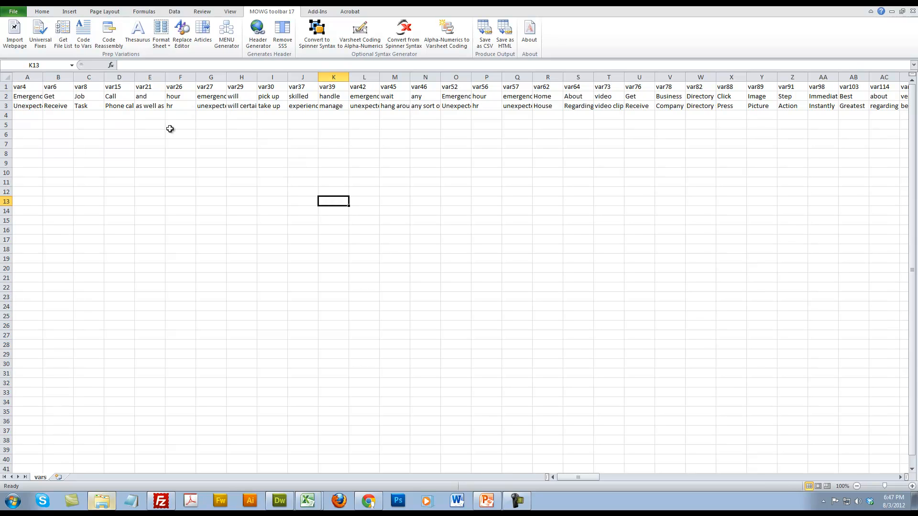
Check the synonym rows 2 and 3 in vars.csv, and return to the OnlyVars sheet
{"action": "left_click", "coordinate": [7, 96]}
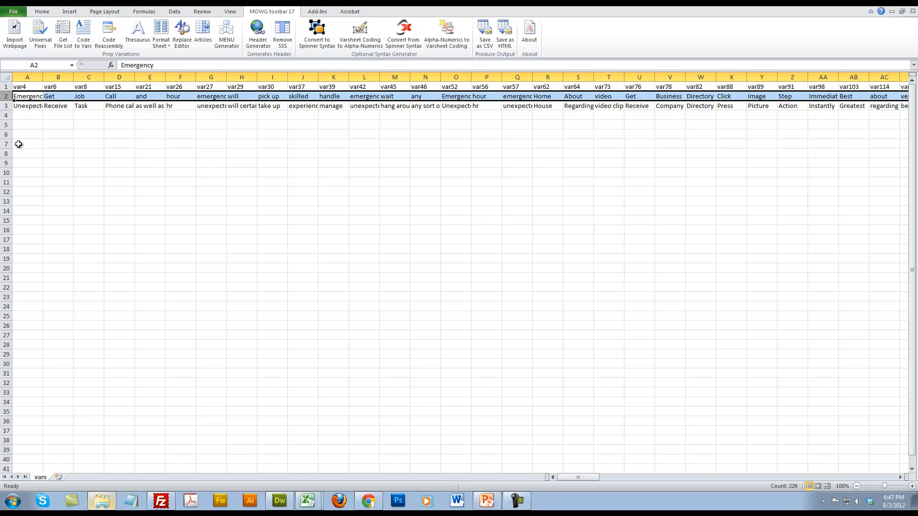
{"action": "left_click", "coordinate": [200, 154]}
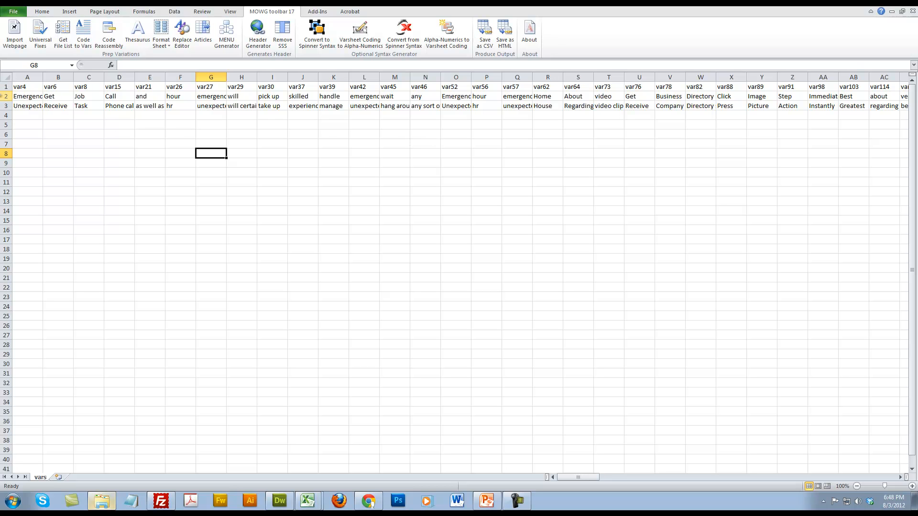
{"action": "left_click", "coordinate": [21, 101]}
{"action": "key", "text": "ctrl+shift+Right"}
{"action": "key", "text": "shift+Down"}
{"action": "left_click_drag", "start_coordinate": [572, 478], "coordinate": [436, 471]}
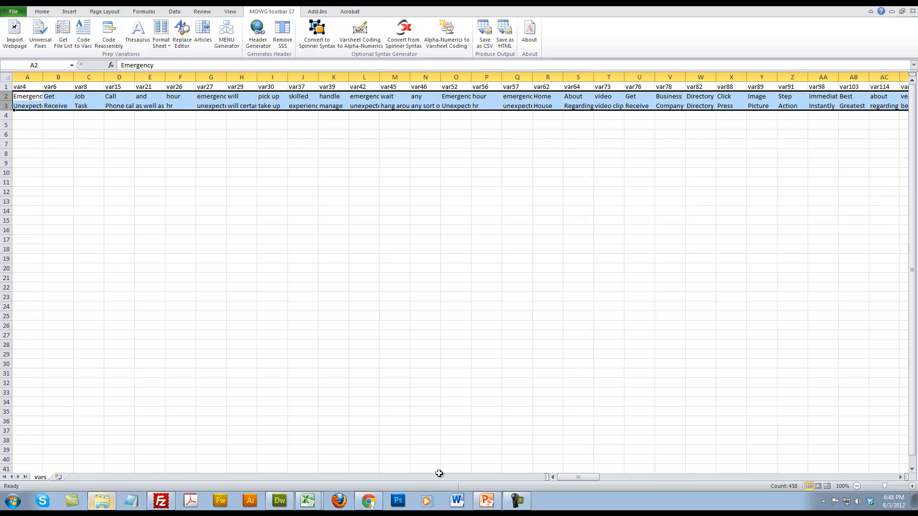
{"action": "left_click", "coordinate": [305, 471]}
Examine how far down the synonyms run across the OnlyVars columns, including the long list under var688
{"action": "left_click_drag", "start_coordinate": [7, 96], "coordinate": [10, 135]}
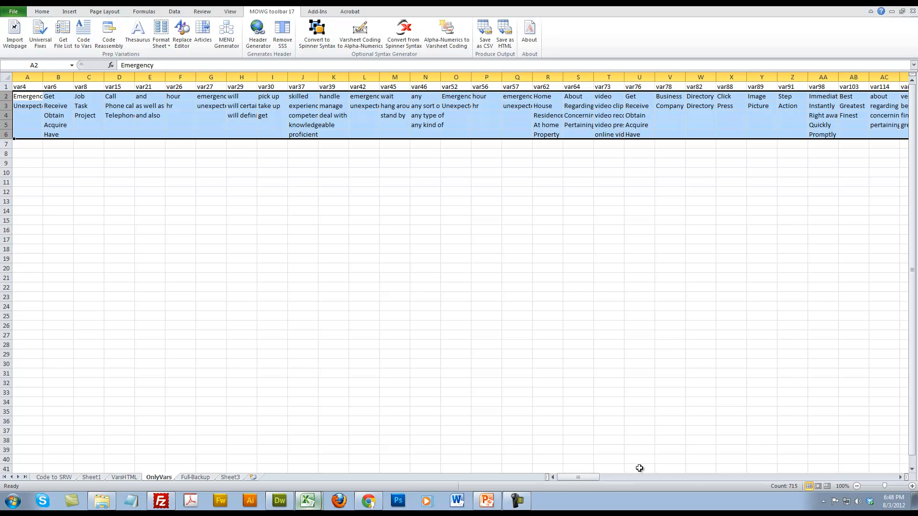
{"action": "left_click_drag", "start_coordinate": [593, 478], "coordinate": [670, 477]}
{"action": "left_click", "coordinate": [271, 144]}
{"action": "left_click_drag", "start_coordinate": [6, 144], "coordinate": [5, 97]}
{"action": "left_click_drag", "start_coordinate": [660, 477], "coordinate": [844, 471]}
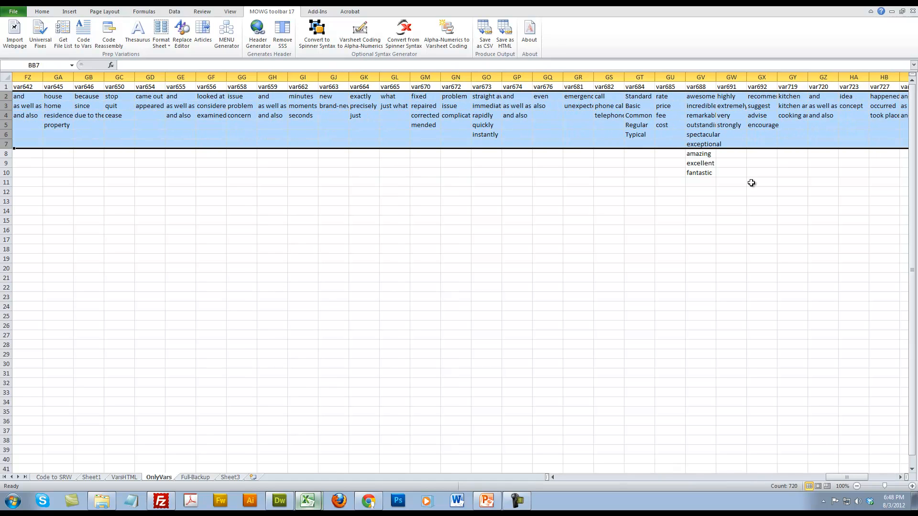
{"action": "left_click", "coordinate": [707, 175]}
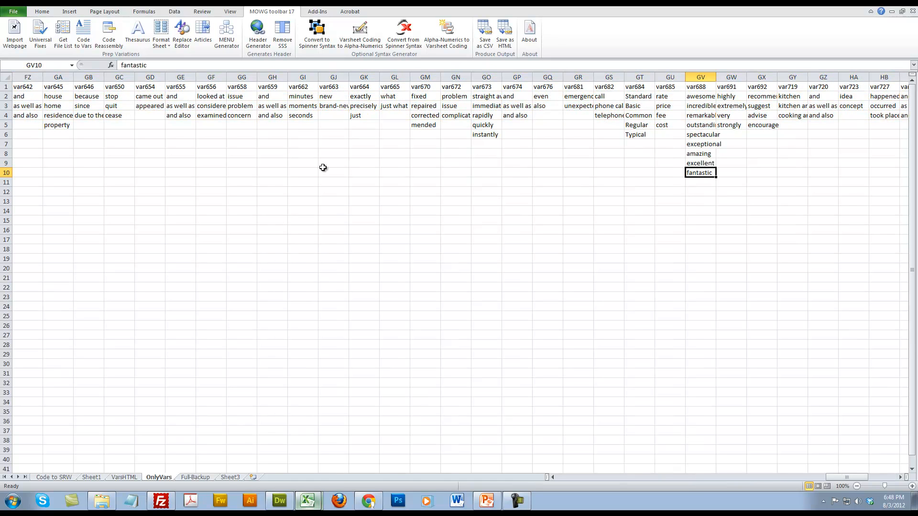
{"action": "left_click_drag", "start_coordinate": [848, 477], "coordinate": [561, 460]}
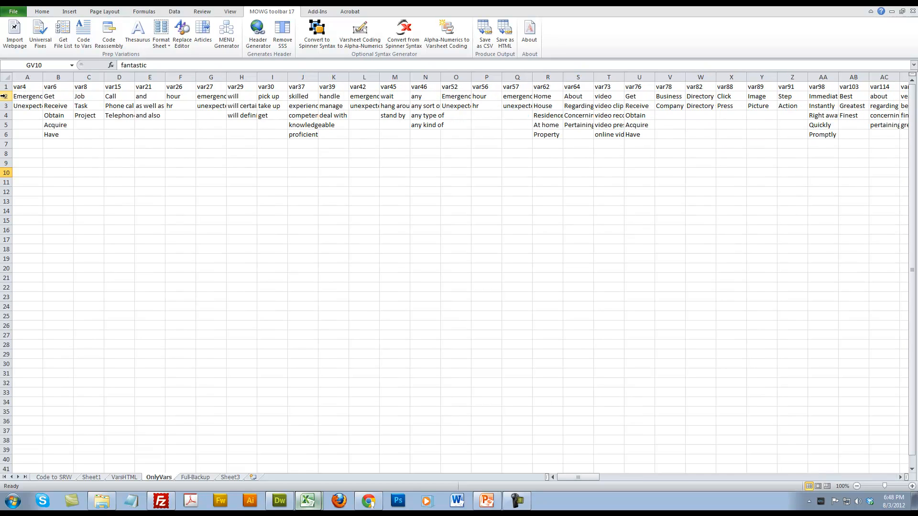
Copy rows 2 to 13 of the OnlyVars sheet
{"action": "left_click_drag", "start_coordinate": [6, 96], "coordinate": [6, 203]}
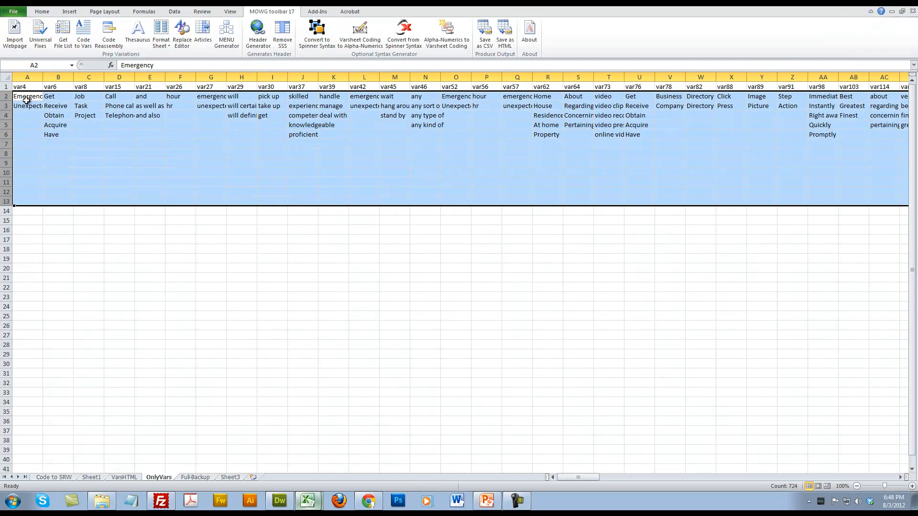
{"action": "left_click", "coordinate": [4, 97]}
{"action": "left_click_drag", "start_coordinate": [4, 96], "coordinate": [6, 203]}
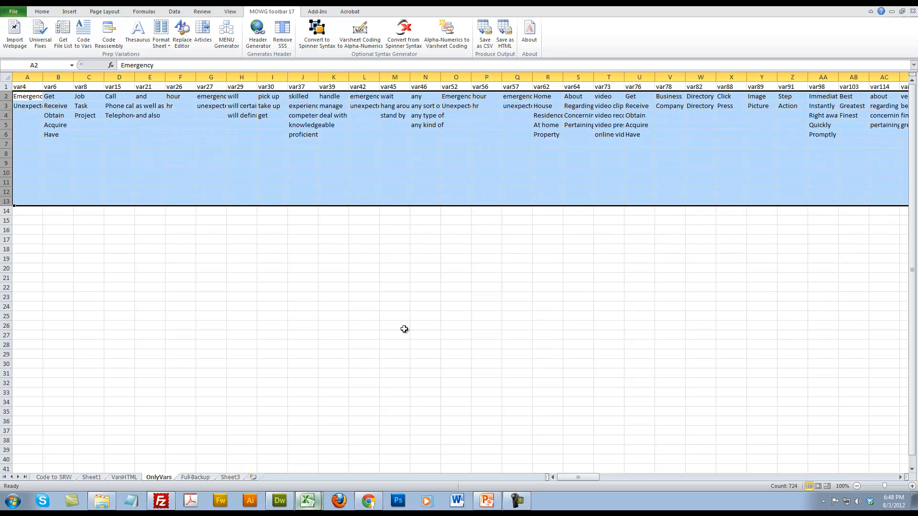
{"action": "left_click_drag", "start_coordinate": [571, 480], "coordinate": [18, 161]}
{"action": "right_click", "coordinate": [108, 154]}
{"action": "left_click", "coordinate": [144, 170]}
Paste the copied synonym rows into vars.csv starting at row 2, over the existing ones
{"action": "left_click", "coordinate": [305, 479]}
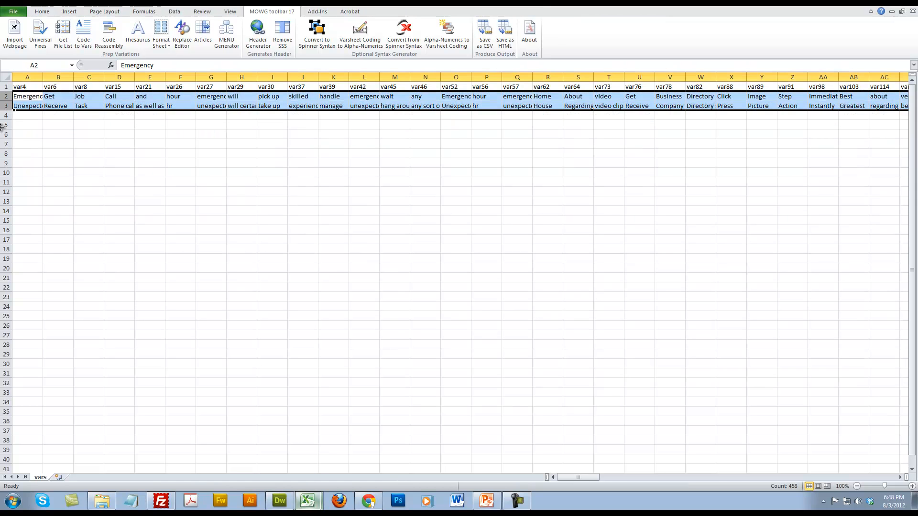
{"action": "left_click", "coordinate": [6, 96]}
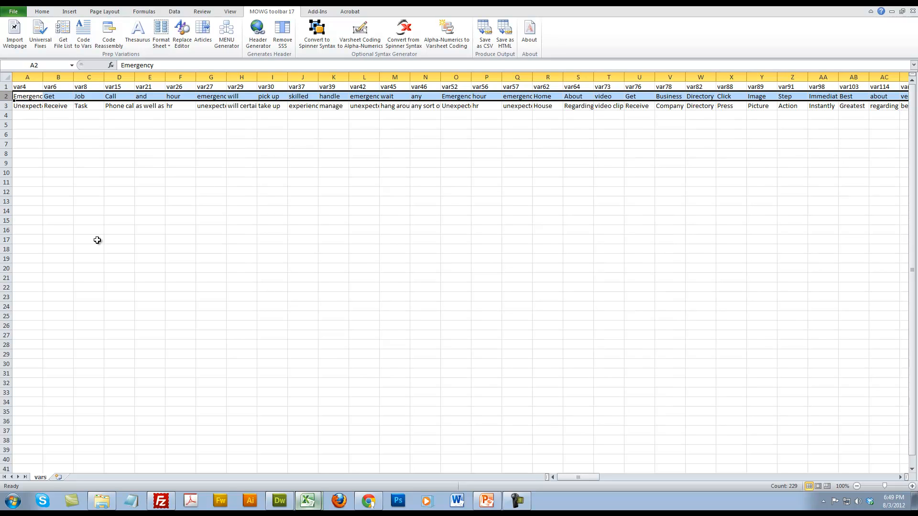
{"action": "key", "text": "ctrl+v"}
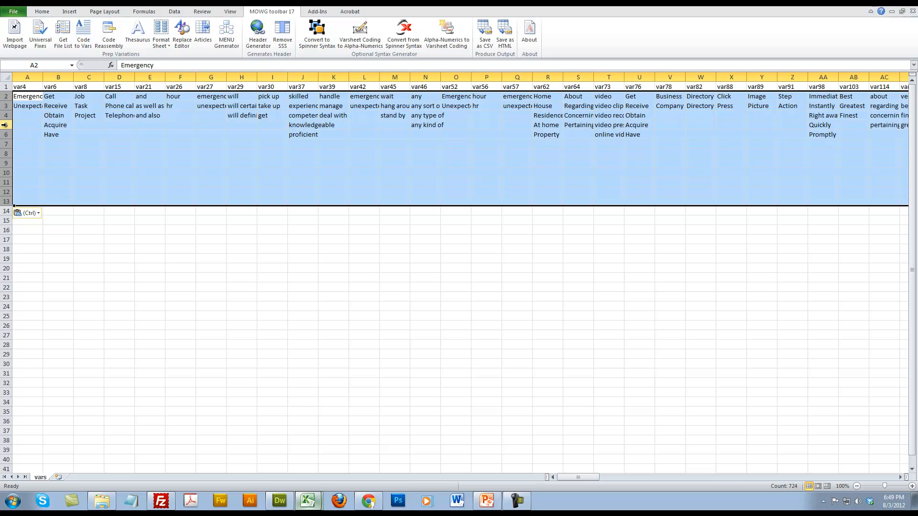
{"action": "left_click", "coordinate": [139, 251]}
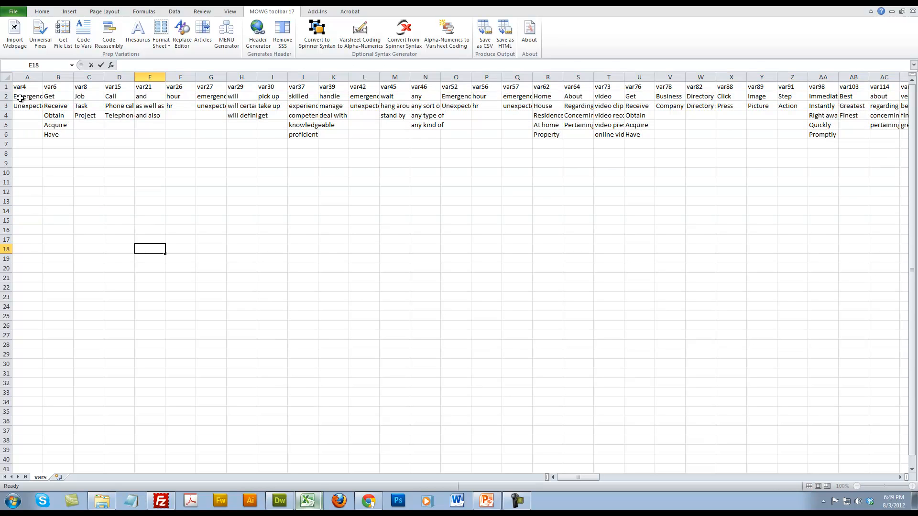
{"action": "left_click_drag", "start_coordinate": [20, 99], "coordinate": [250, 116]}
{"action": "left_click", "coordinate": [504, 212]}
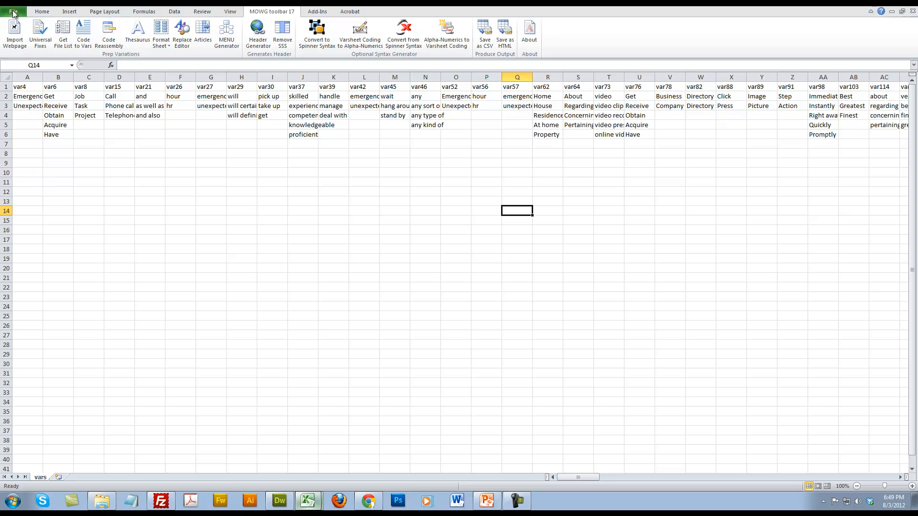
{"action": "left_click", "coordinate": [4, 96]}
{"action": "left_click", "coordinate": [445, 297]}
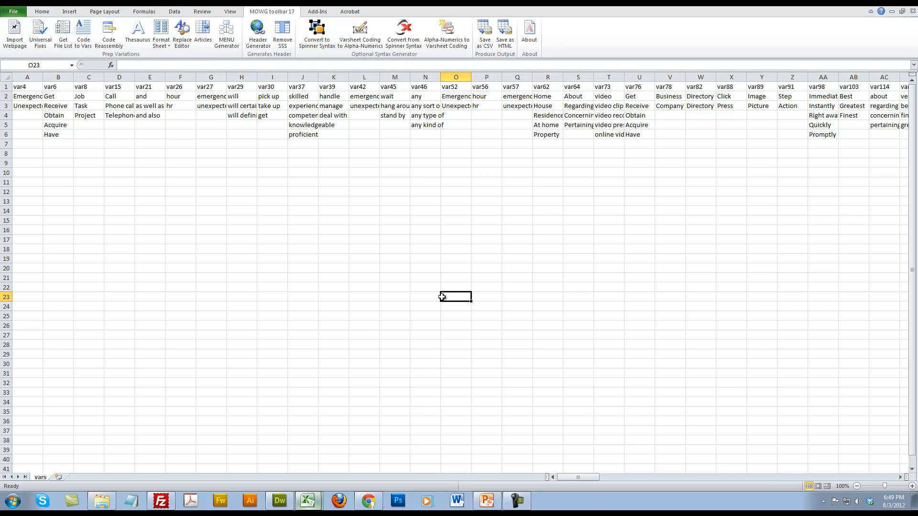
Insert a new column before var4 in vars.csv and enter <<<MENU in A1 and ROOT in A2
{"action": "left_click", "coordinate": [31, 77]}
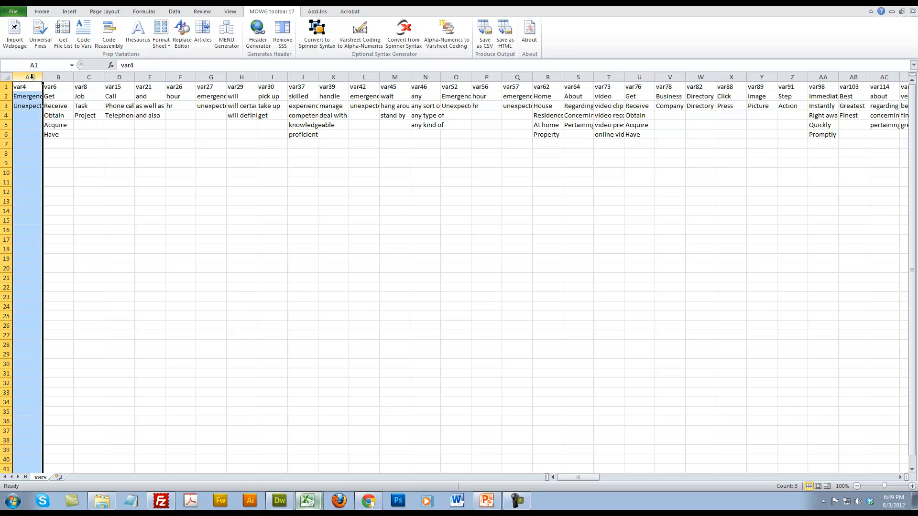
{"action": "right_click", "coordinate": [32, 77]}
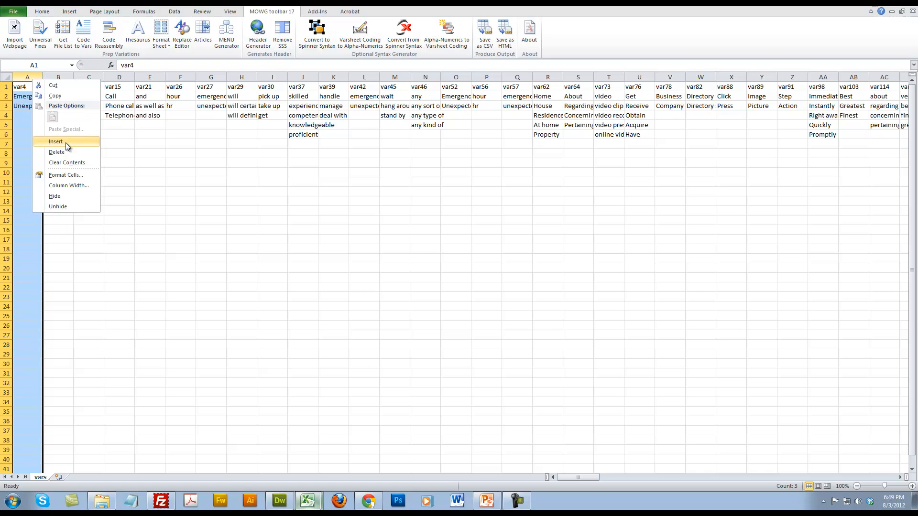
{"action": "left_click", "coordinate": [65, 142]}
{"action": "double_click", "coordinate": [28, 90]}
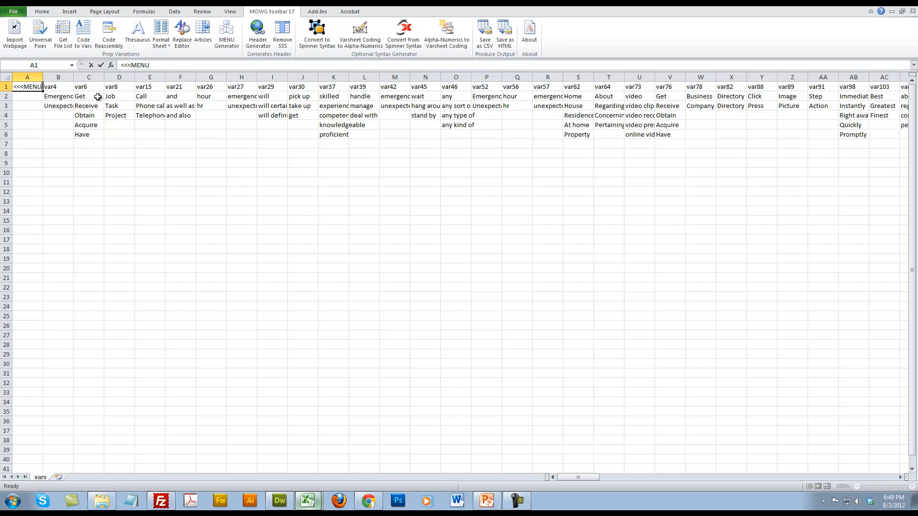
{"action": "key", "text": "Return"}
{"action": "type", "text": "ROOT"}
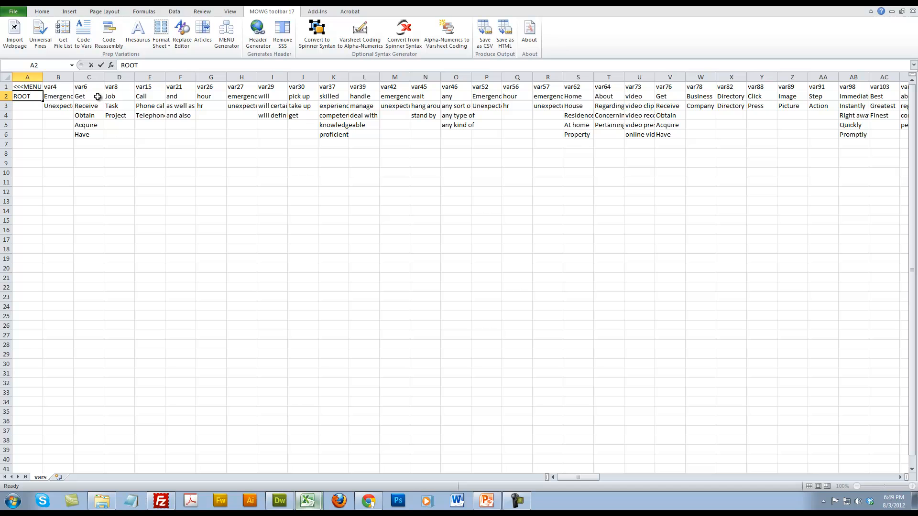
{"action": "key", "text": "Return"}
{"action": "left_click", "coordinate": [280, 194]}
{"action": "left_click", "coordinate": [32, 87]}
{"action": "left_click", "coordinate": [32, 98]}
Save vars.csv keeping the CSV format, and close it without saving again
{"action": "left_click", "coordinate": [246, 249]}
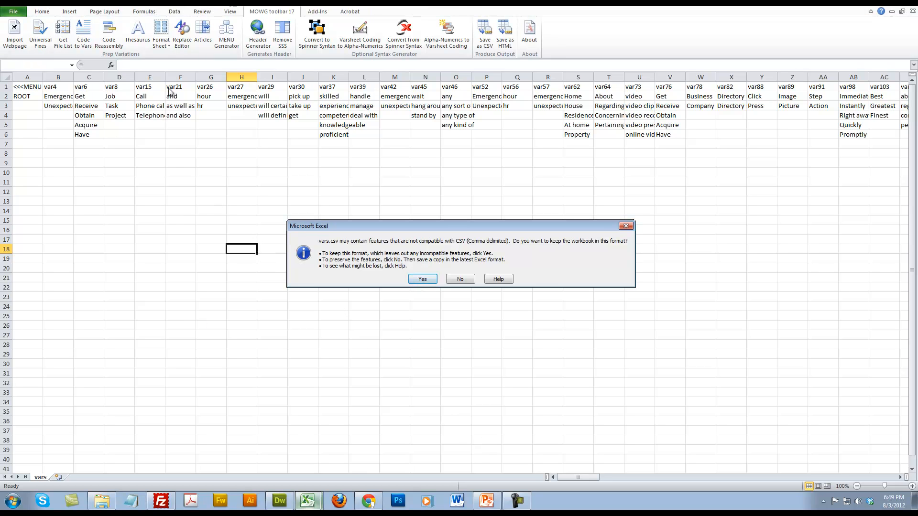
{"action": "left_click", "coordinate": [433, 283]}
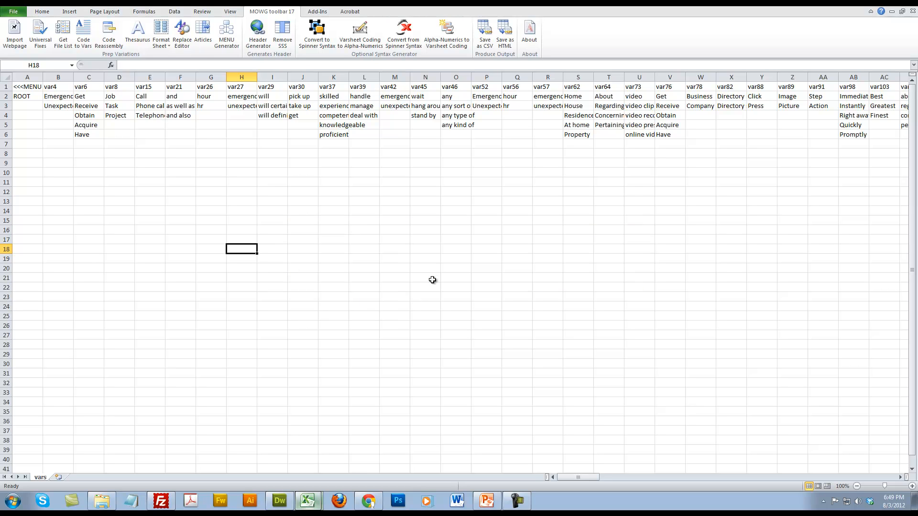
{"action": "left_click", "coordinate": [907, 4]}
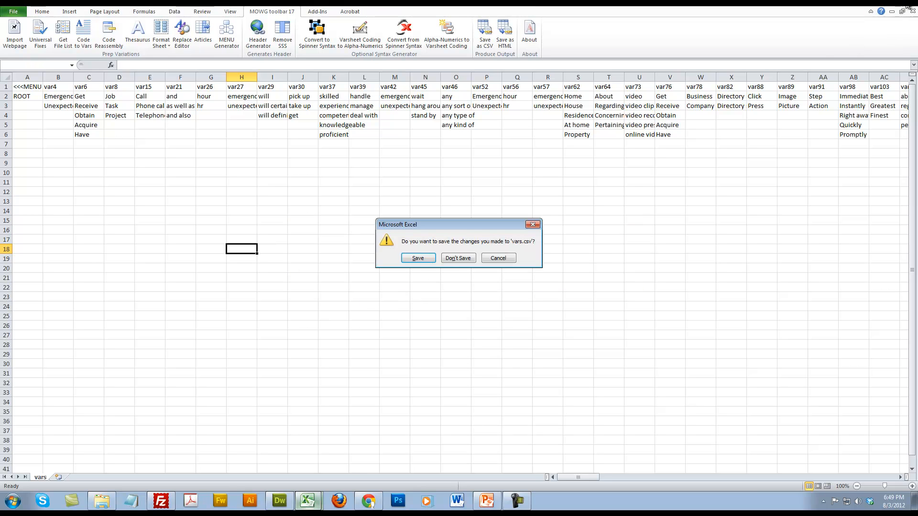
{"action": "left_click", "coordinate": [471, 259]}
{"action": "left_click", "coordinate": [513, 275]}
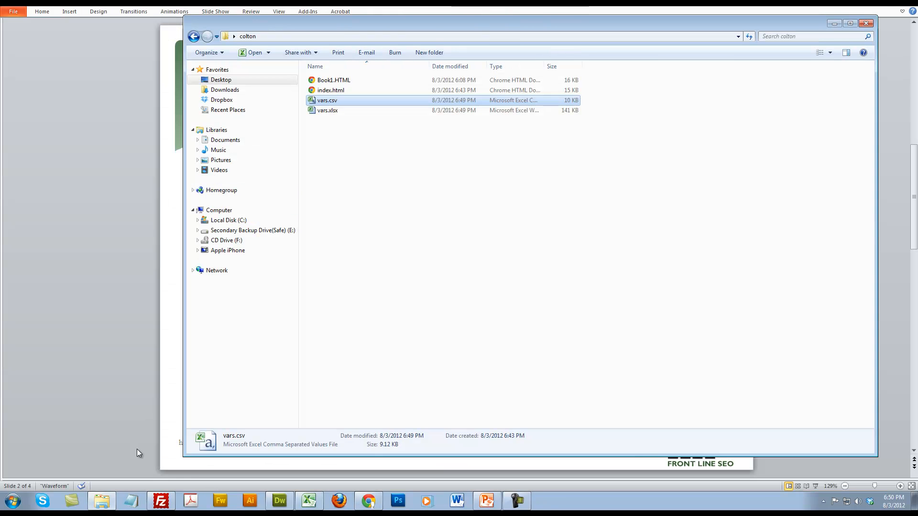
Launch MOWG Professional
{"action": "left_click", "coordinate": [12, 506]}
{"action": "left_click", "coordinate": [43, 317]}
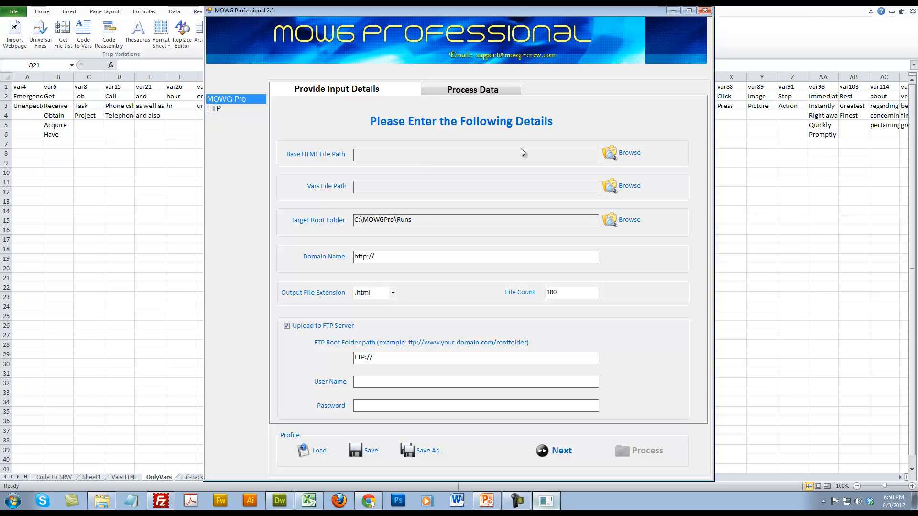
Choose index.html from the colton folder on the Desktop as the base HTML file
{"action": "left_click", "coordinate": [629, 152]}
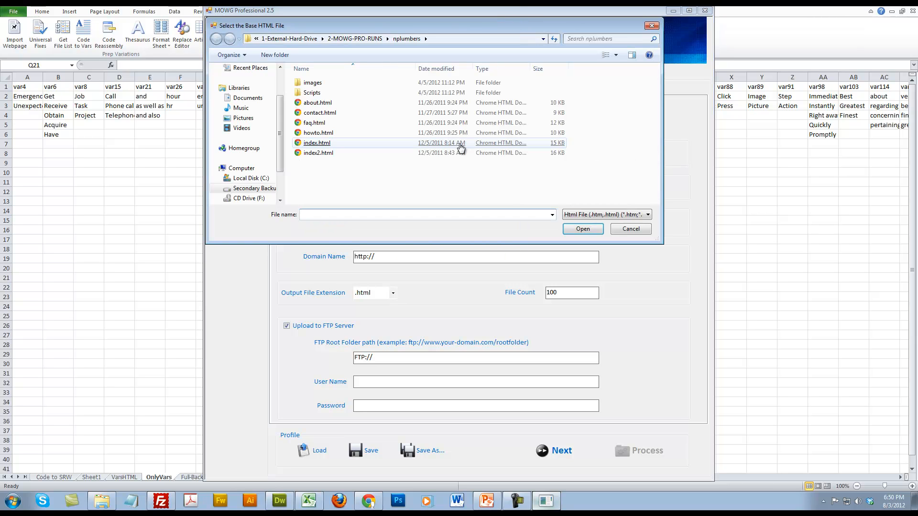
{"action": "scroll", "coordinate": [256, 92], "scroll_direction": "up", "scroll_amount": 2}
{"action": "left_click", "coordinate": [244, 81]}
{"action": "double_click", "coordinate": [310, 126]}
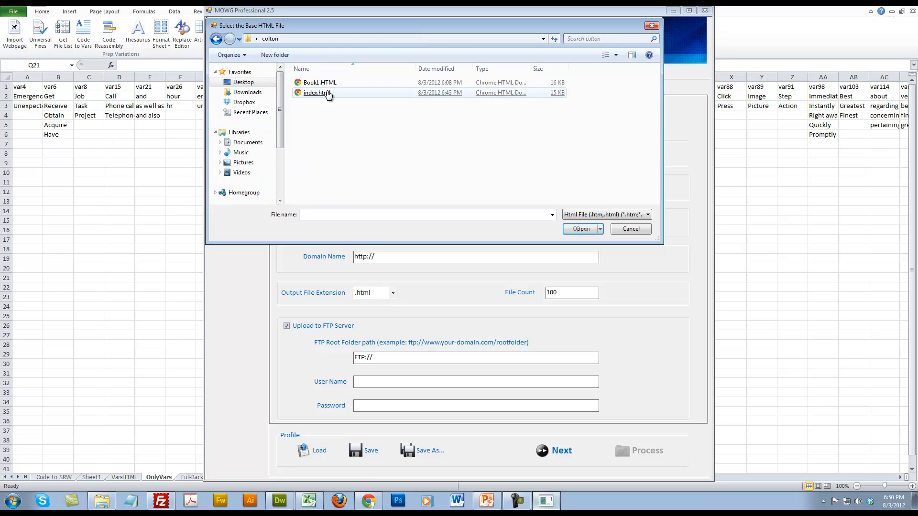
{"action": "double_click", "coordinate": [319, 93]}
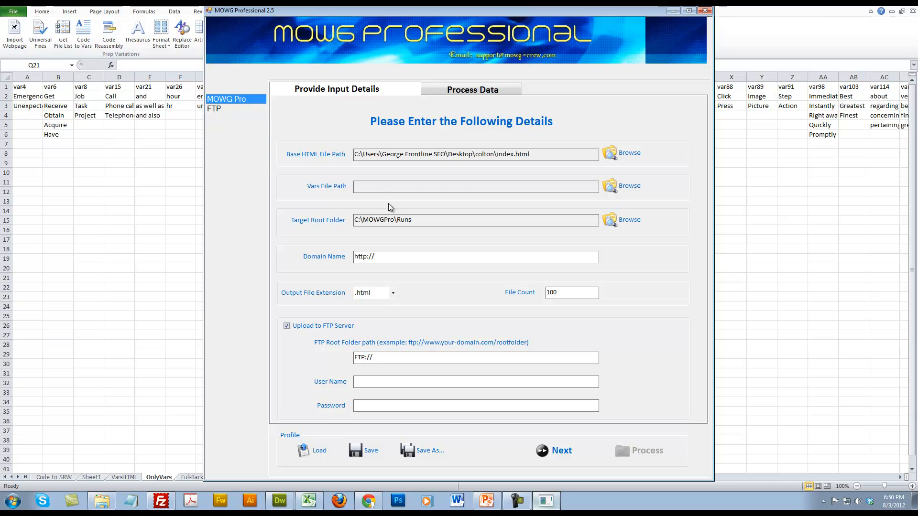
Choose vars.csv from the colton folder as the vars file
{"action": "left_click", "coordinate": [631, 189]}
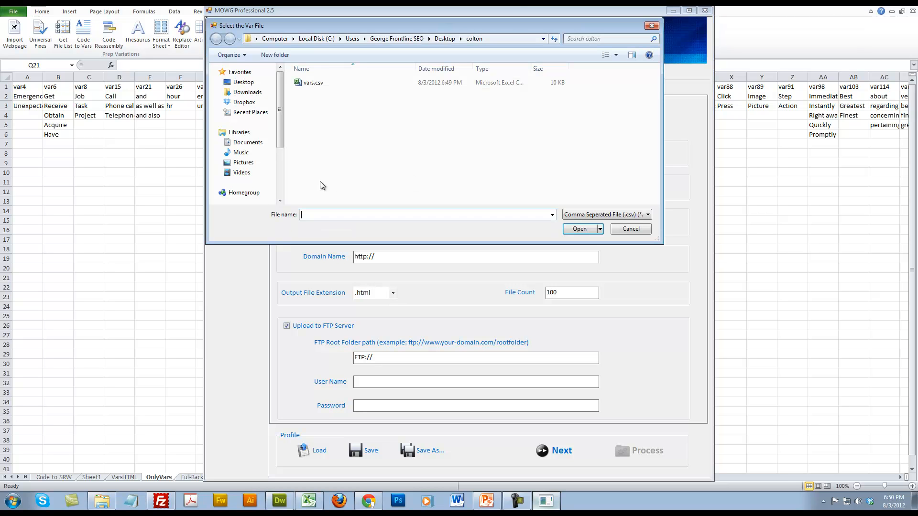
{"action": "left_click", "coordinate": [314, 84]}
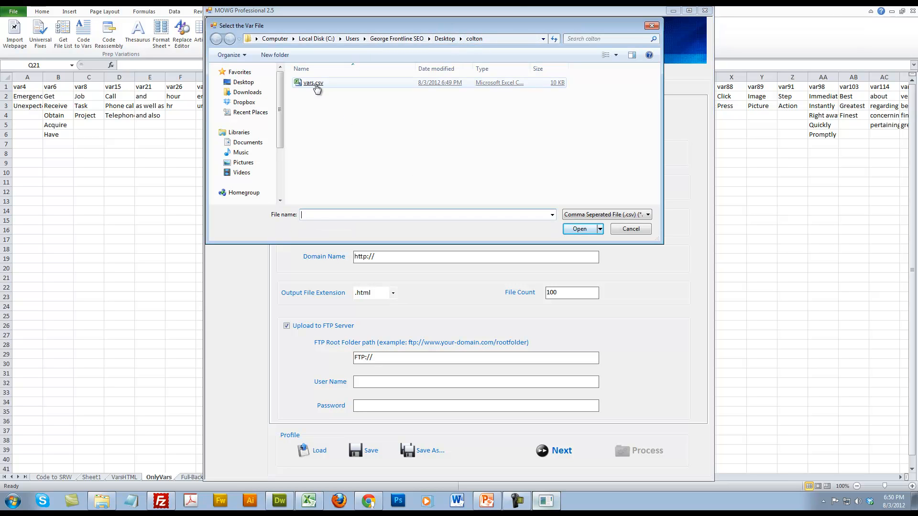
{"action": "double_click", "coordinate": [317, 88]}
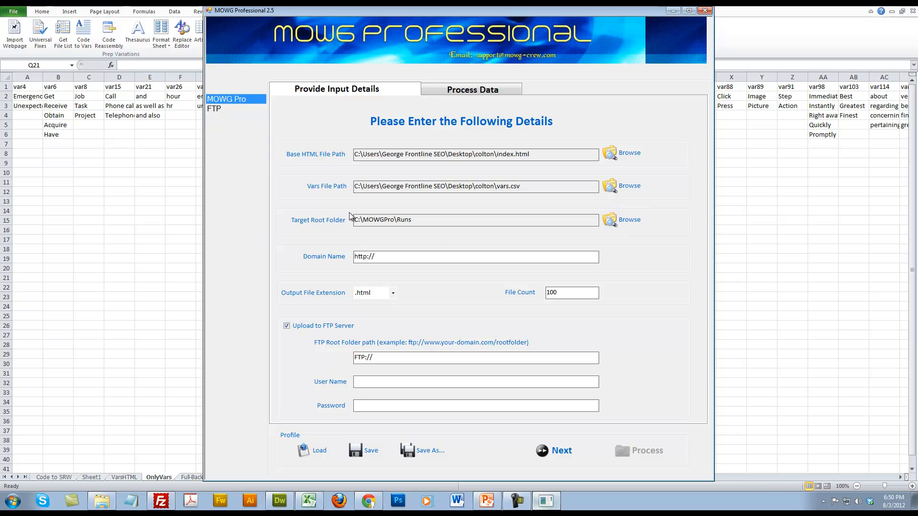
Set the target root folder to C:\MOWGPro\DemoRuns\colton
{"action": "left_click", "coordinate": [609, 220]}
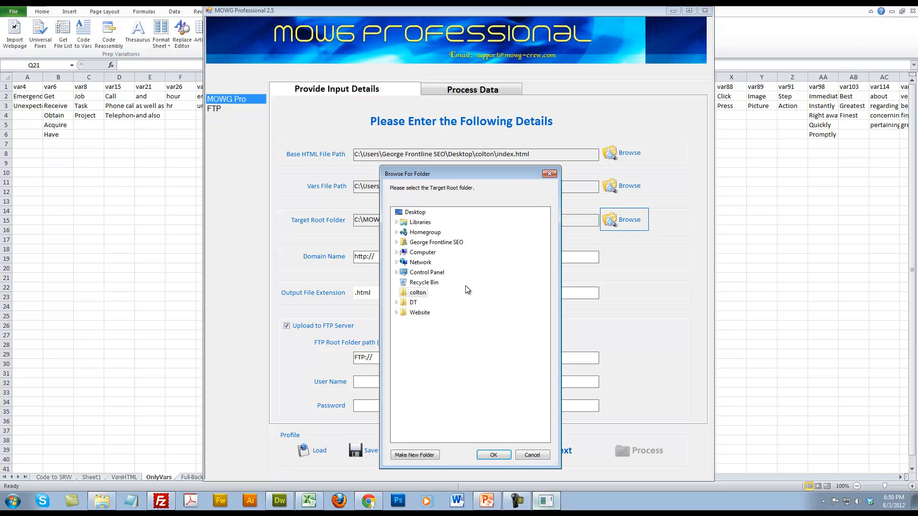
{"action": "left_click", "coordinate": [404, 253]}
{"action": "left_click", "coordinate": [405, 266]}
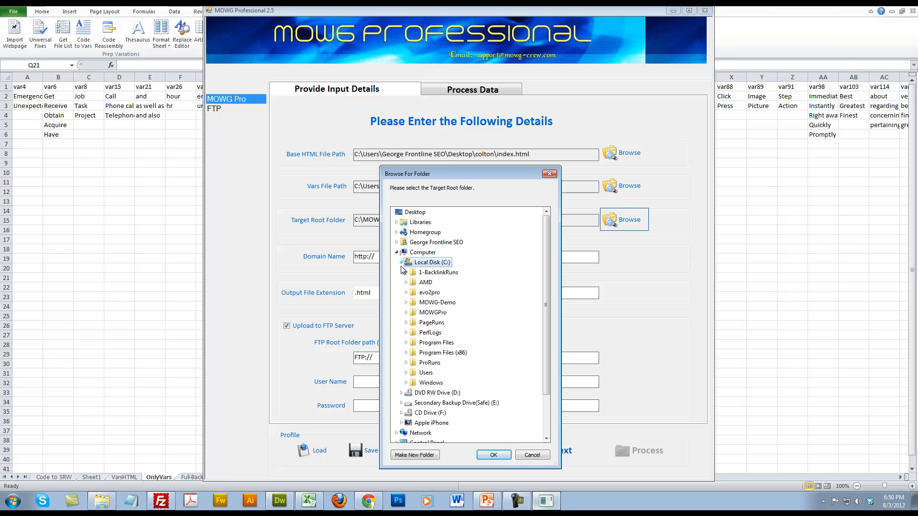
{"action": "left_click", "coordinate": [433, 313]}
{"action": "left_click", "coordinate": [451, 325]}
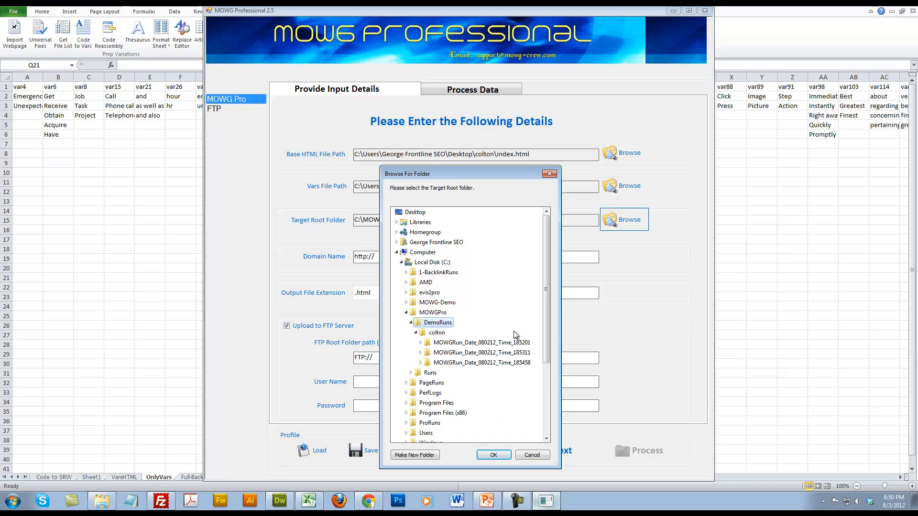
{"action": "left_click", "coordinate": [463, 334]}
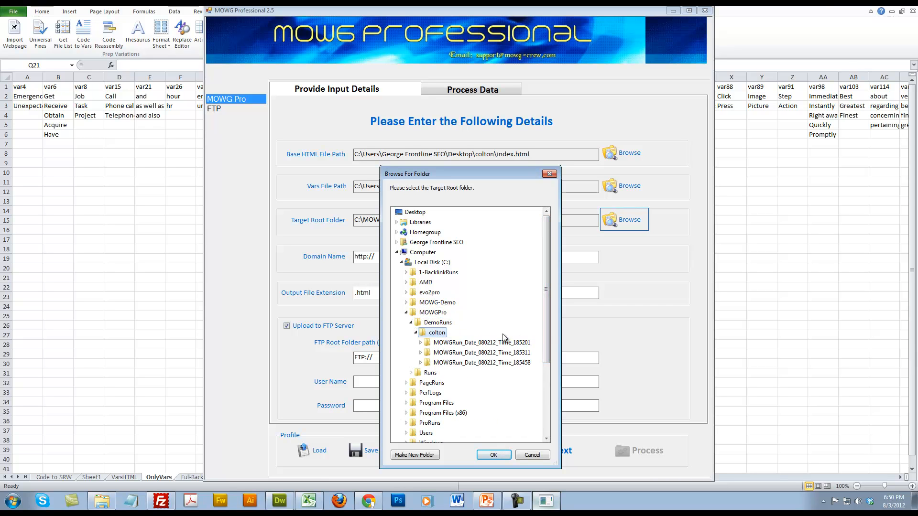
{"action": "left_click", "coordinate": [486, 456]}
{"action": "left_click_drag", "start_coordinate": [456, 220], "coordinate": [363, 218]}
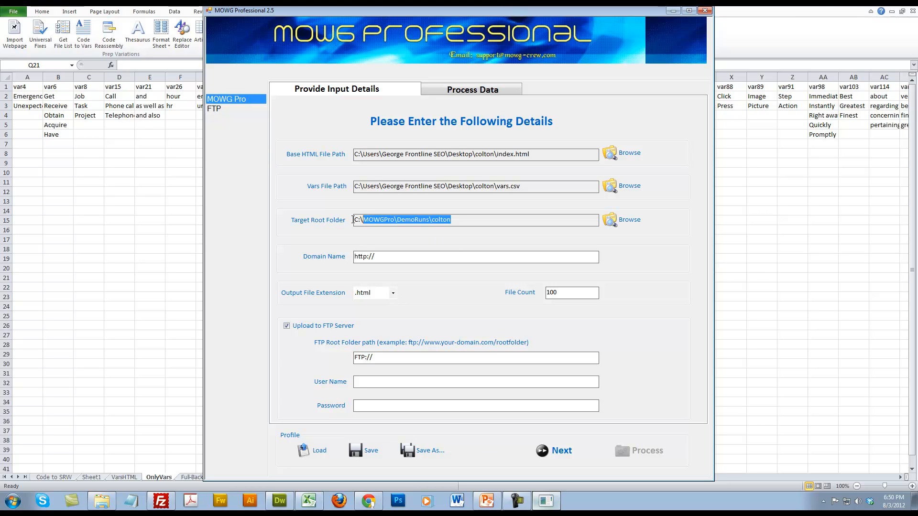
{"action": "left_click", "coordinate": [496, 222]}
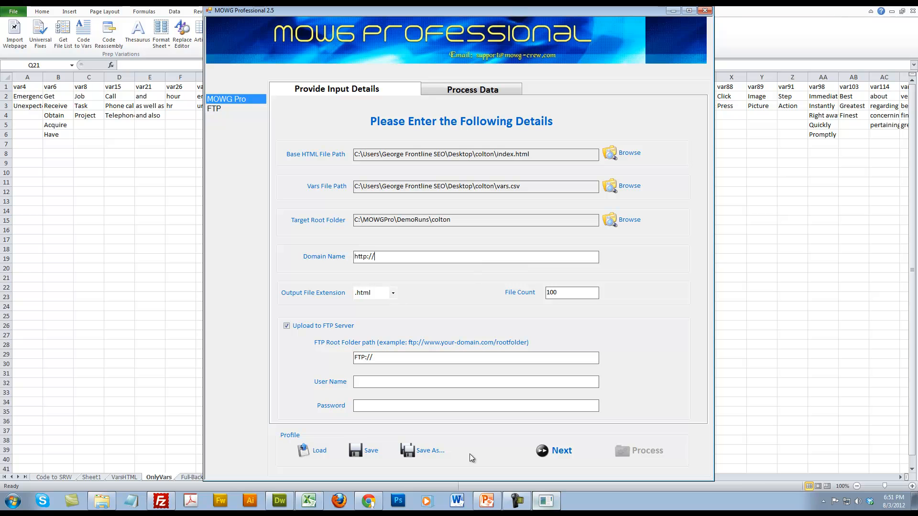
{"action": "left_click", "coordinate": [369, 502]}
{"action": "left_click", "coordinate": [85, 6]}
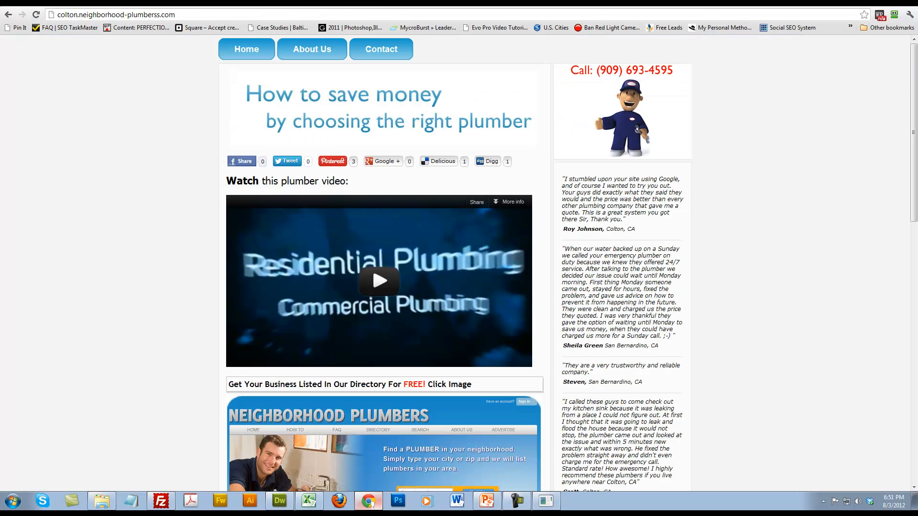
{"action": "left_click", "coordinate": [217, 17]}
{"action": "key", "text": "ctrl+c"}
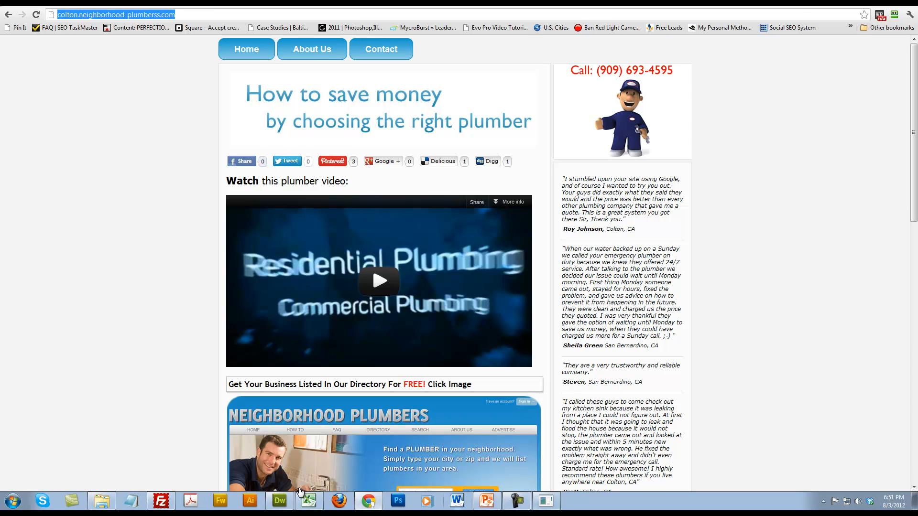
{"action": "left_click", "coordinate": [545, 503]}
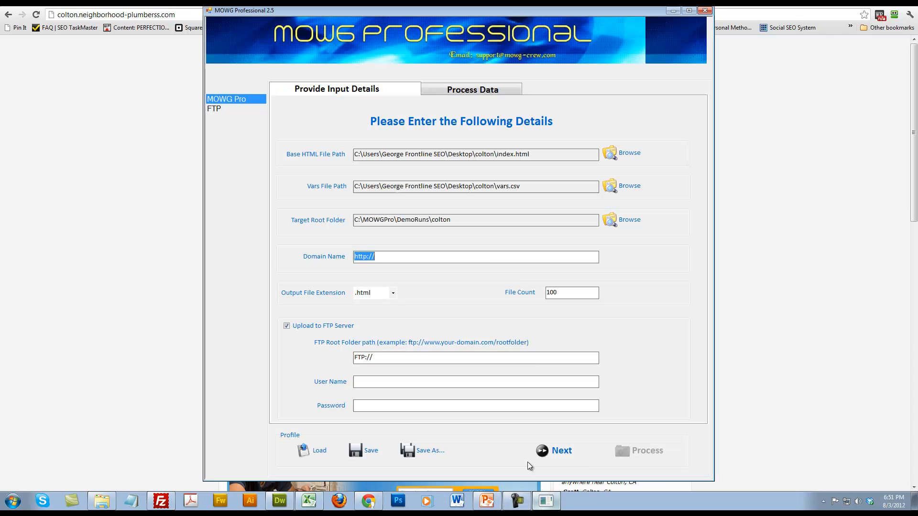
{"action": "key", "text": "ctrl+v"}
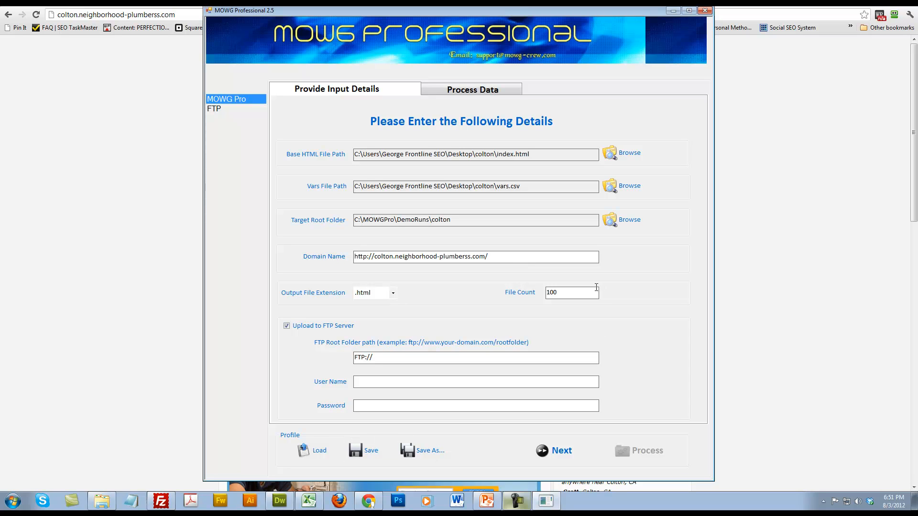
{"action": "type", "text": "2test"}
Set the file count to 50 and the FTP root folder path to FTP://neighborhood-plumberss.com/2test
{"action": "double_click", "coordinate": [559, 289]}
{"action": "left_click", "coordinate": [559, 288]}
{"action": "key", "text": "ctrl+v"}
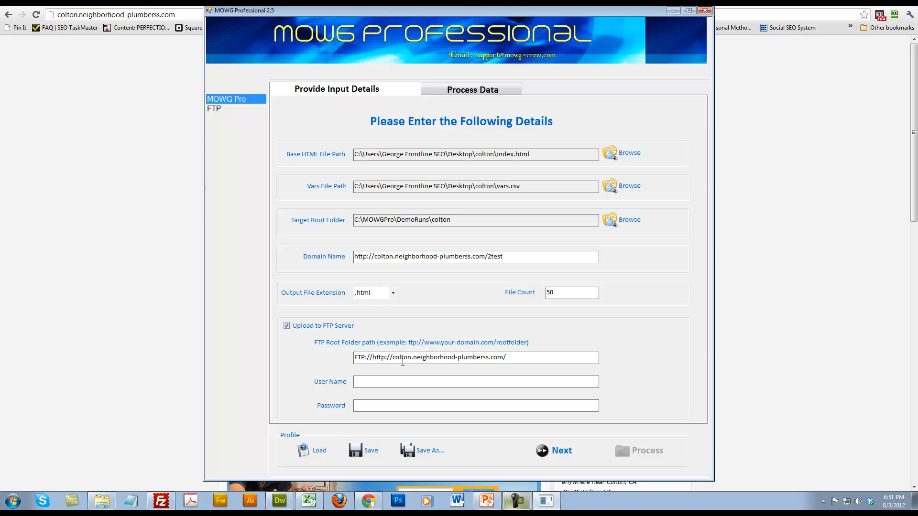
{"action": "left_click_drag", "start_coordinate": [373, 359], "coordinate": [414, 359]}
{"action": "key", "text": "Delete"}
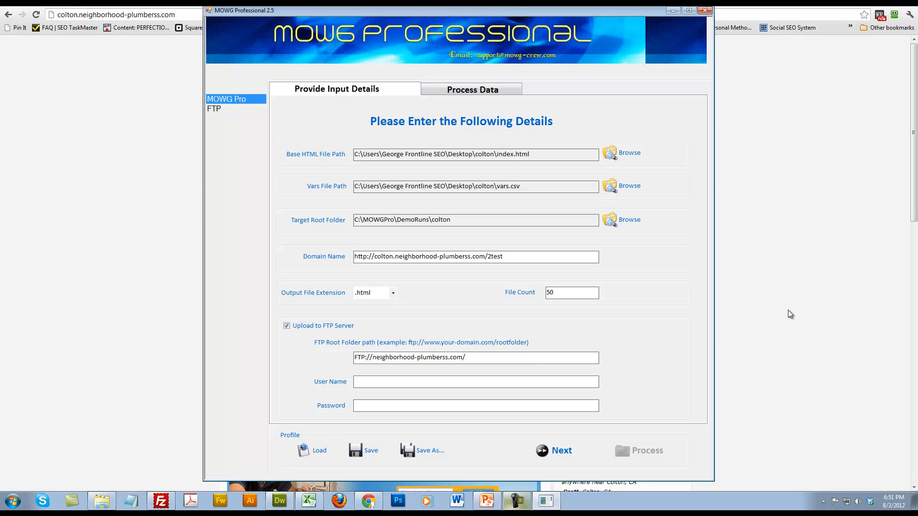
{"action": "type", "text": "2test"}
Enter the account's user name for the FTP upload
{"action": "left_click", "coordinate": [427, 381]}
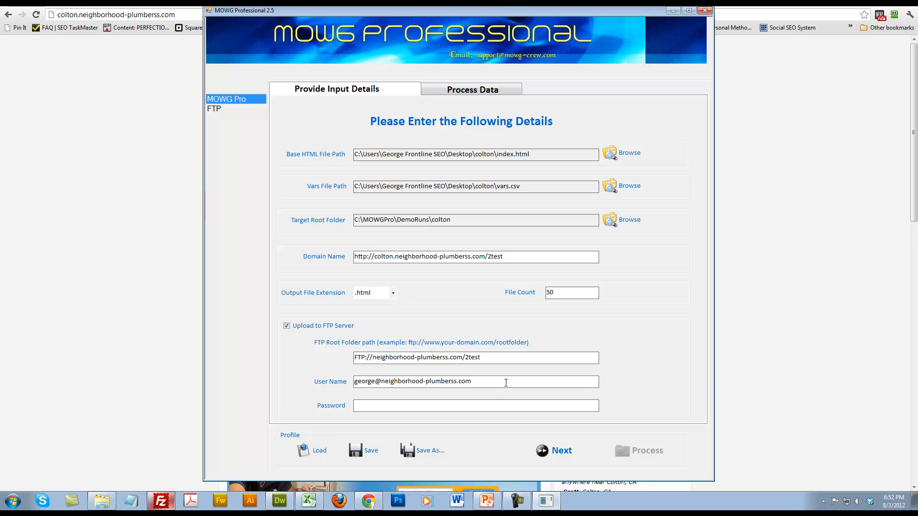
{"action": "left_click_drag", "start_coordinate": [504, 381], "coordinate": [259, 381]}
{"action": "left_click", "coordinate": [465, 357]}
{"action": "type", "text": "public_html/"}
{"action": "key", "text": "BackSpace"}
{"action": "key", "text": "BackSpace"}
{"action": "key", "text": "BackSpace"}
{"action": "key", "text": "BackSpace"}
{"action": "key", "text": "BackSpace"}
{"action": "key", "text": "BackSpace"}
{"action": "key", "text": "BackSpace"}
{"action": "key", "text": "BackSpace"}
{"action": "key", "text": "BackSpace"}
{"action": "key", "text": "BackSpace"}
{"action": "key", "text": "BackSpace"}
{"action": "key", "text": "BackSpace"}
Enter the account password for the FTP upload
{"action": "type", "text": "***"}
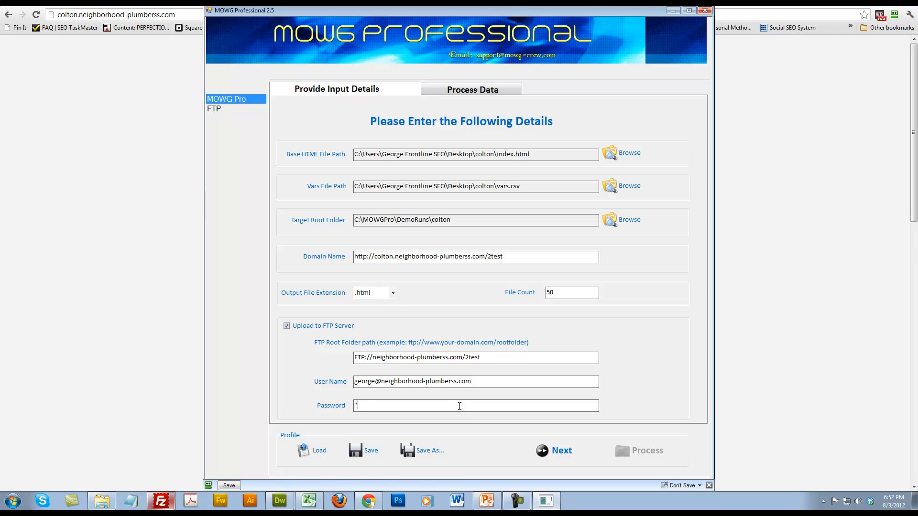
{"action": "type", "text": "*****"}
Start saving the settings as a profile file, and create and open a folder named profile inside the colton folder
{"action": "left_click", "coordinate": [423, 450]}
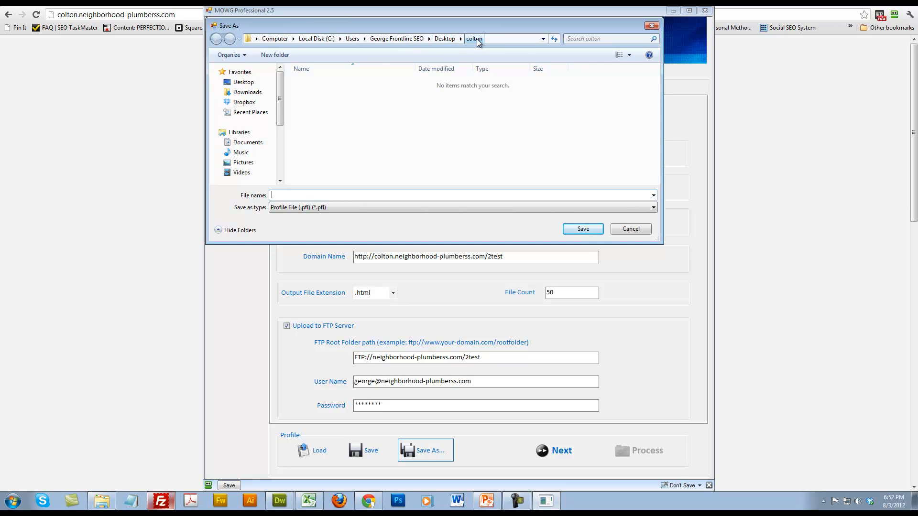
{"action": "left_click", "coordinate": [275, 55]}
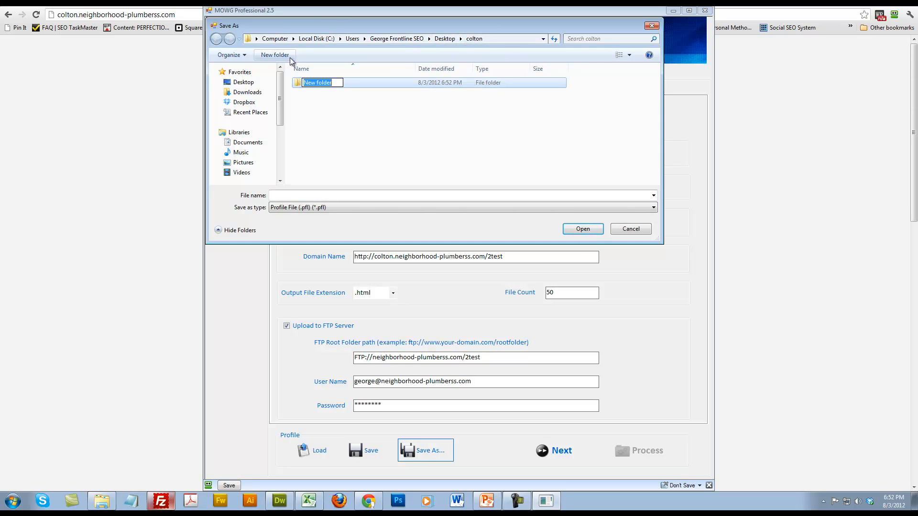
{"action": "type", "text": "profile"}
{"action": "key", "text": "Return"}
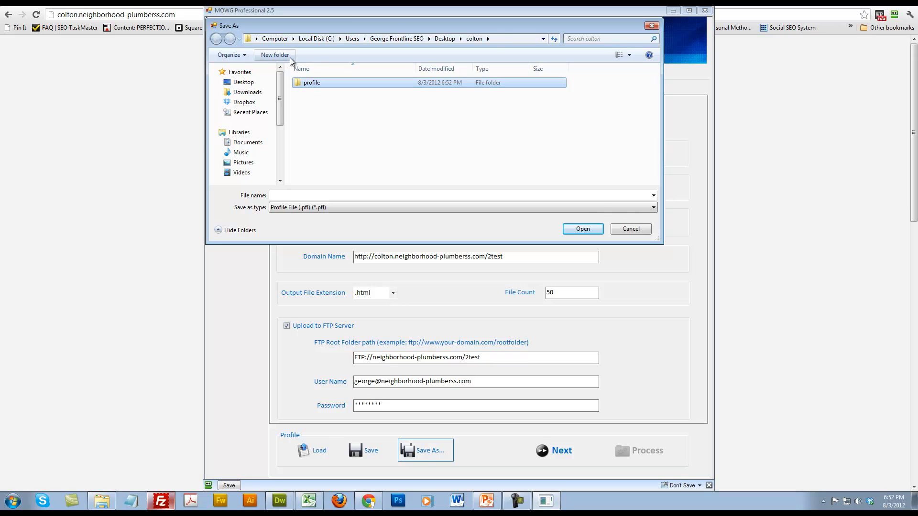
{"action": "double_click", "coordinate": [309, 85]}
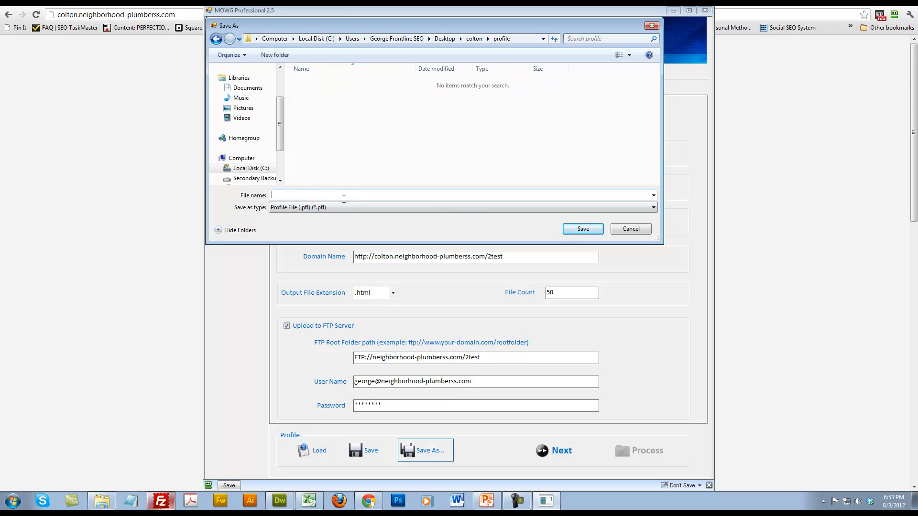
Name the profile file after the Colton project and save it in the profile folder
{"action": "left_click", "coordinate": [343, 198]}
{"action": "type", "text": "coltong"}
{"action": "key", "text": "BackSpace"}
{"action": "type", "text": "2test"}
{"action": "key", "text": "BackSpace"}
{"action": "key", "text": "BackSpace"}
{"action": "key", "text": "BackSpace"}
{"action": "key", "text": "BackSpace"}
{"action": "key", "text": "BackSpace"}
{"action": "type", "text": "project"}
{"action": "left_click", "coordinate": [586, 230]}
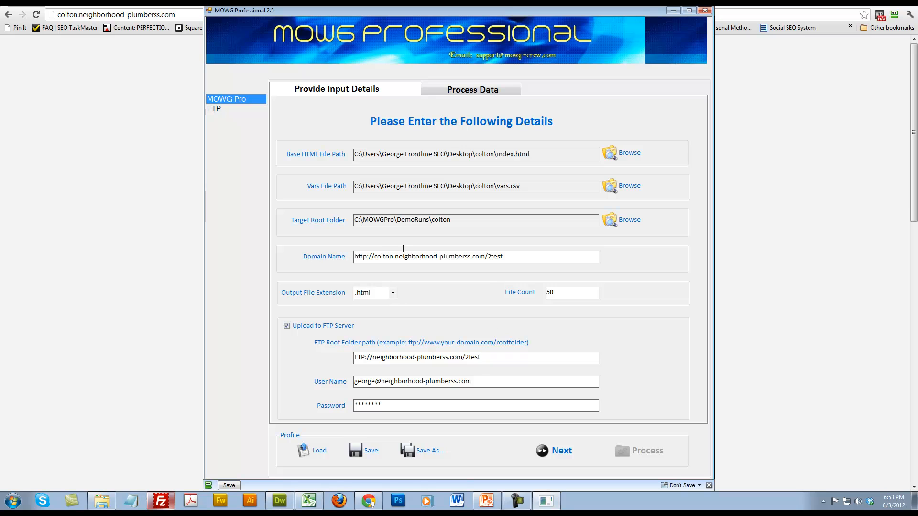
{"action": "left_click_drag", "start_coordinate": [376, 257], "coordinate": [397, 258]}
{"action": "left_click", "coordinate": [395, 257]}
{"action": "left_click_drag", "start_coordinate": [395, 257], "coordinate": [524, 253]}
{"action": "left_click", "coordinate": [512, 259]}
{"action": "left_click_drag", "start_coordinate": [374, 257], "coordinate": [387, 255]}
{"action": "left_click", "coordinate": [518, 258]}
{"action": "left_click_drag", "start_coordinate": [517, 259], "coordinate": [490, 258]}
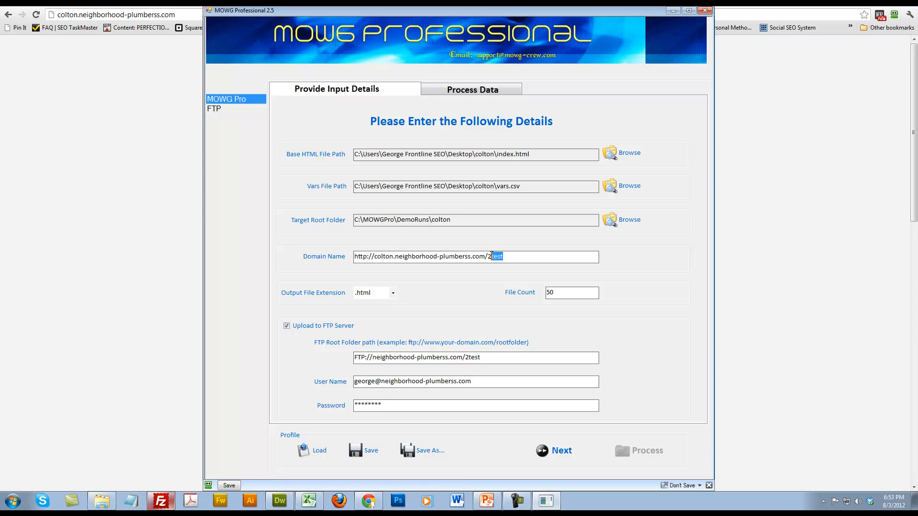
Change the FTP root folder path to FTP://neighborhood-plumberss.com/colton/2test and continue to the next stage
{"action": "left_click", "coordinate": [465, 357]}
{"action": "type", "text": "colton/"}
{"action": "left_click", "coordinate": [515, 355]}
{"action": "left_click", "coordinate": [579, 451]}
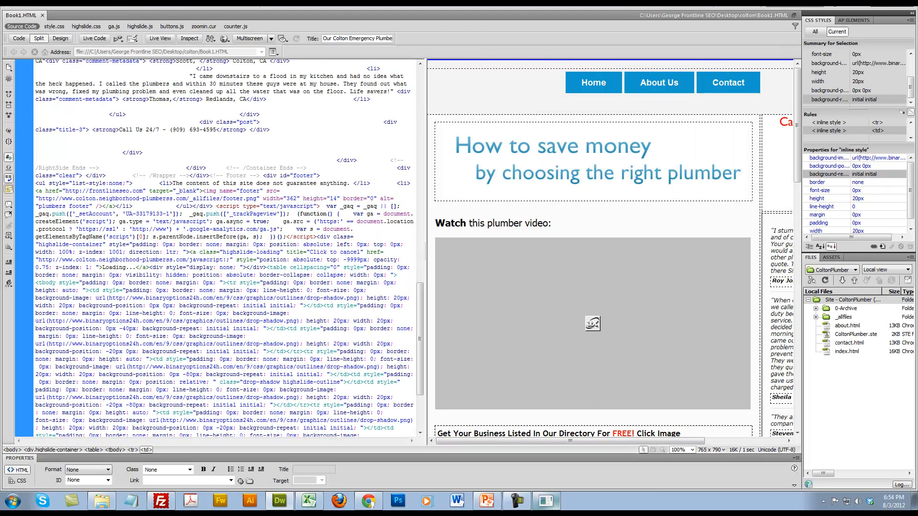
Open index.html from the colton folder in Dreamweaver
{"action": "left_click", "coordinate": [46, 6]}
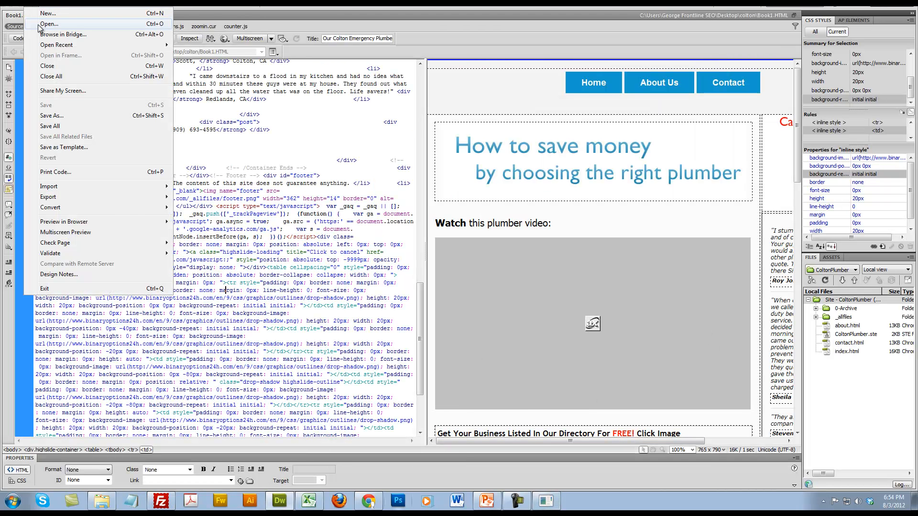
{"action": "left_click", "coordinate": [44, 24]}
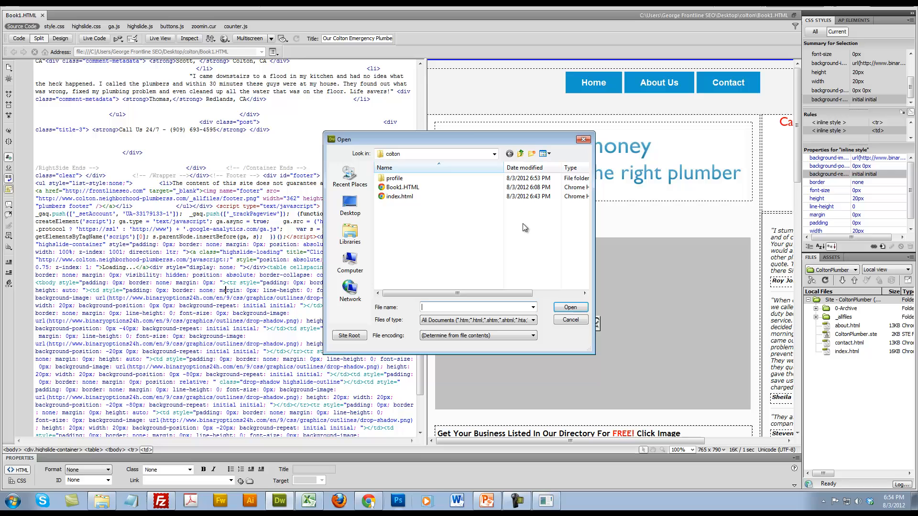
{"action": "left_click", "coordinate": [399, 197]}
{"action": "left_click", "coordinate": [556, 306]}
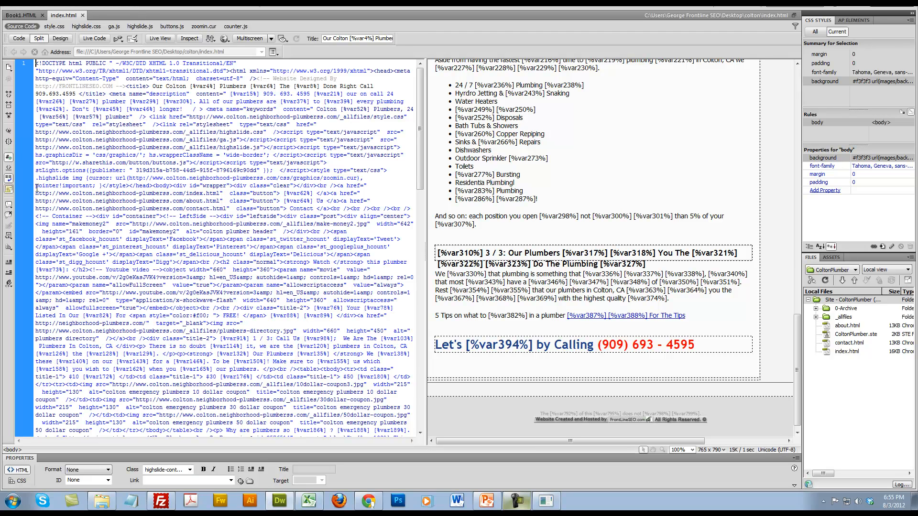
{"action": "left_click_drag", "start_coordinate": [35, 132], "coordinate": [184, 131]}
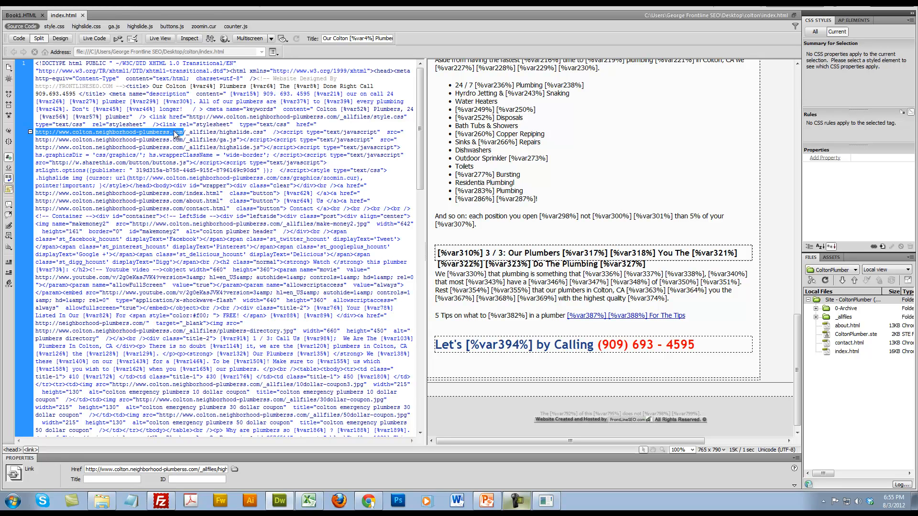
{"action": "right_click", "coordinate": [175, 133]}
{"action": "left_click", "coordinate": [310, 300]}
{"action": "key", "text": "ctrl+f"}
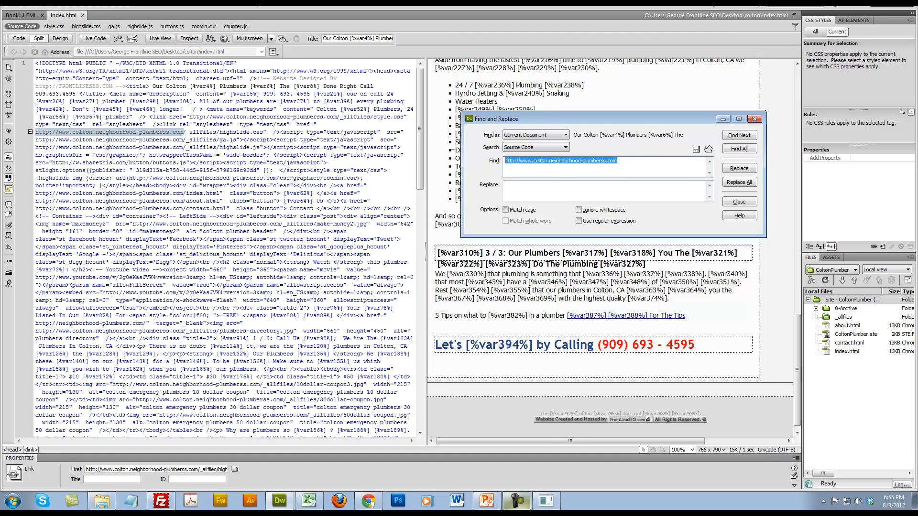
{"action": "left_click", "coordinate": [618, 189]}
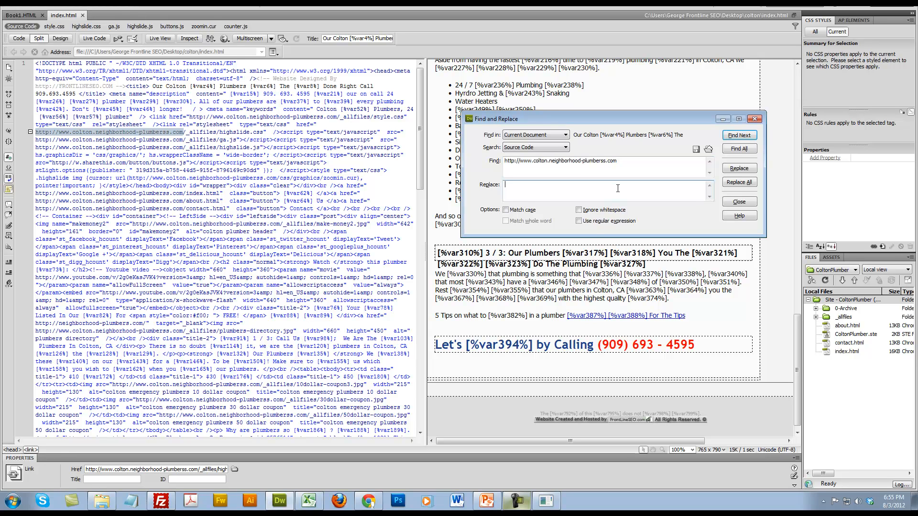
{"action": "type", "text": "[%DOM"}
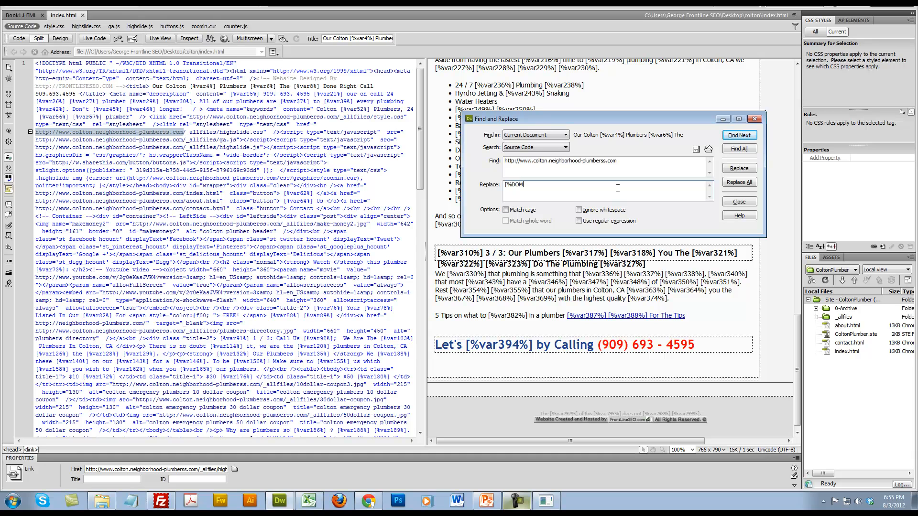
{"action": "type", "text": "AIN%"}
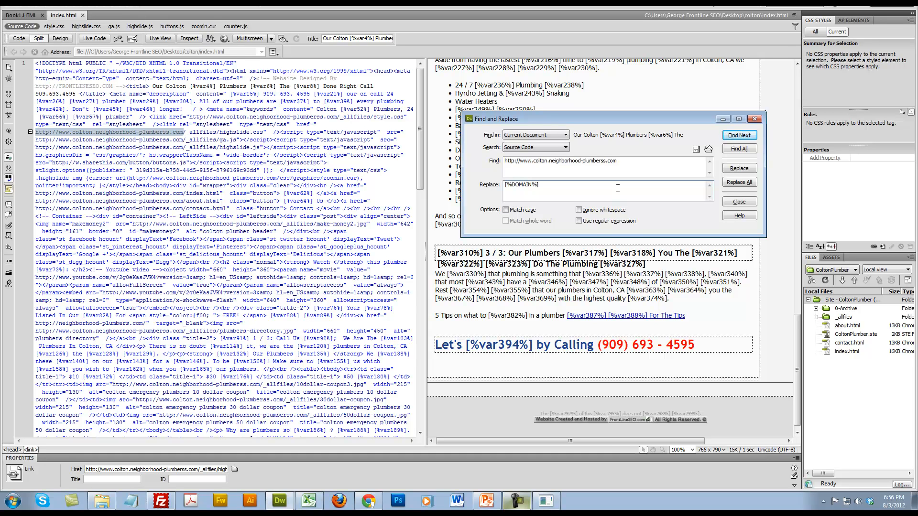
{"action": "type", "text": "]"}
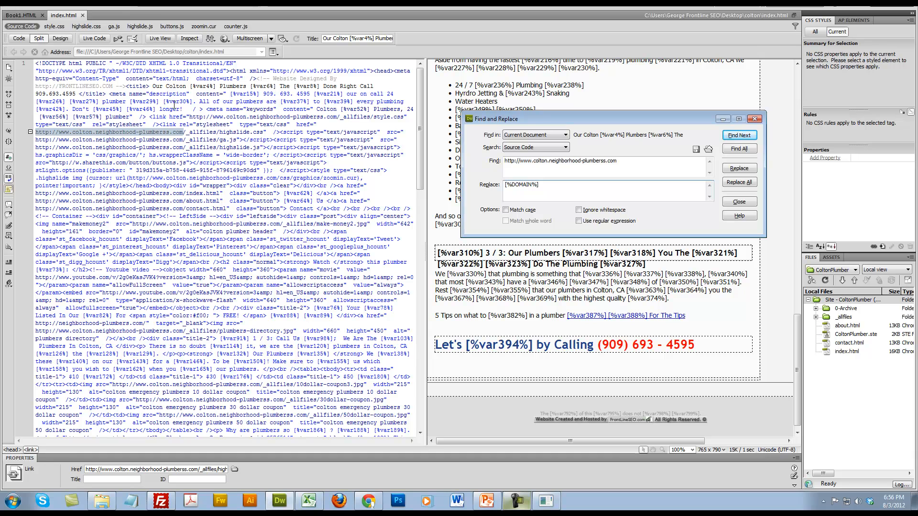
Replace every occurrence of the Colton site URL in index.html with [%DOMAIN%], and close the search results
{"action": "left_click", "coordinate": [40, 64]}
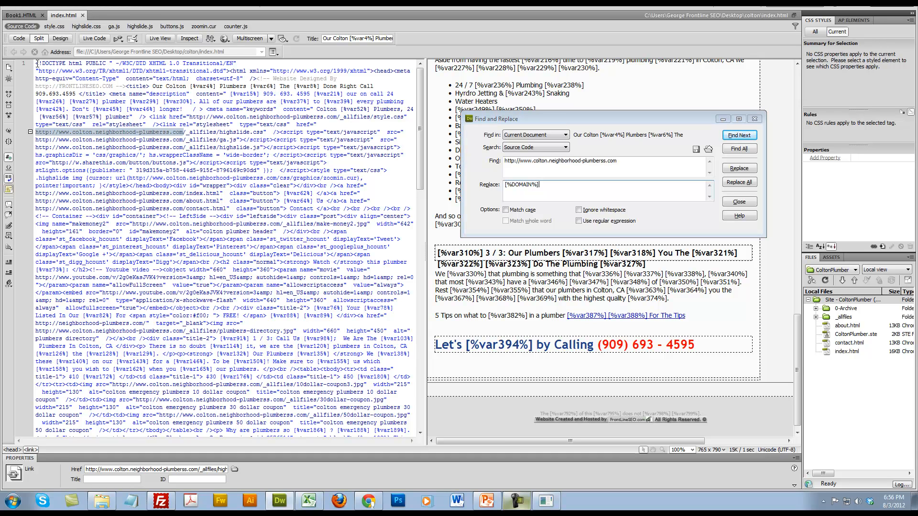
{"action": "left_click", "coordinate": [741, 137]}
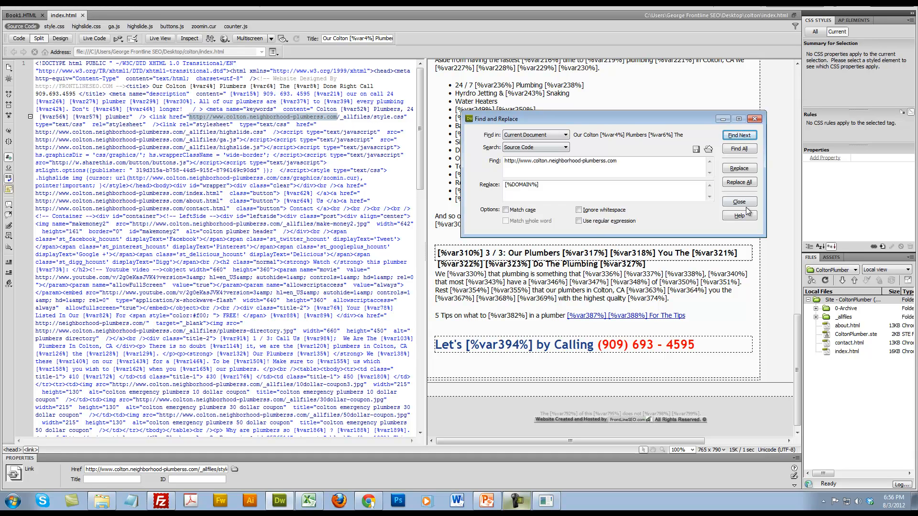
{"action": "left_click", "coordinate": [740, 168]}
{"action": "left_click_drag", "start_coordinate": [190, 117], "coordinate": [228, 116]}
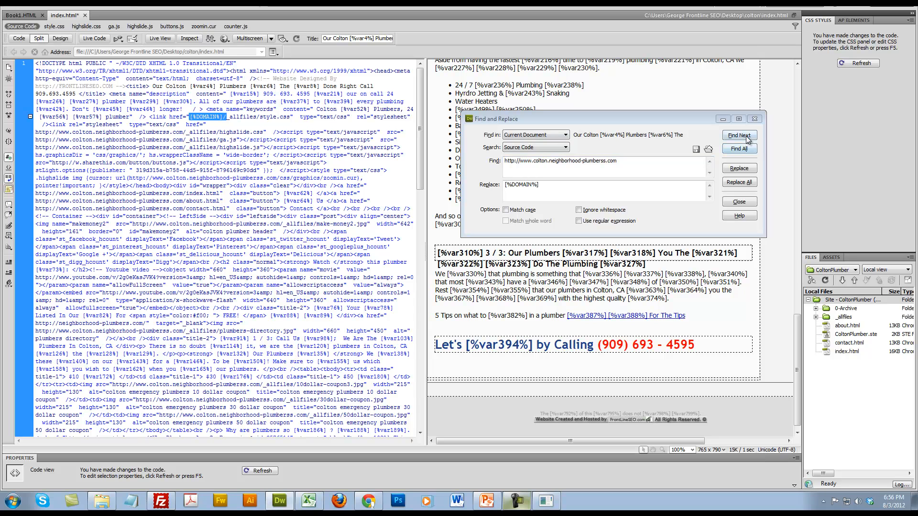
{"action": "left_click", "coordinate": [741, 168]}
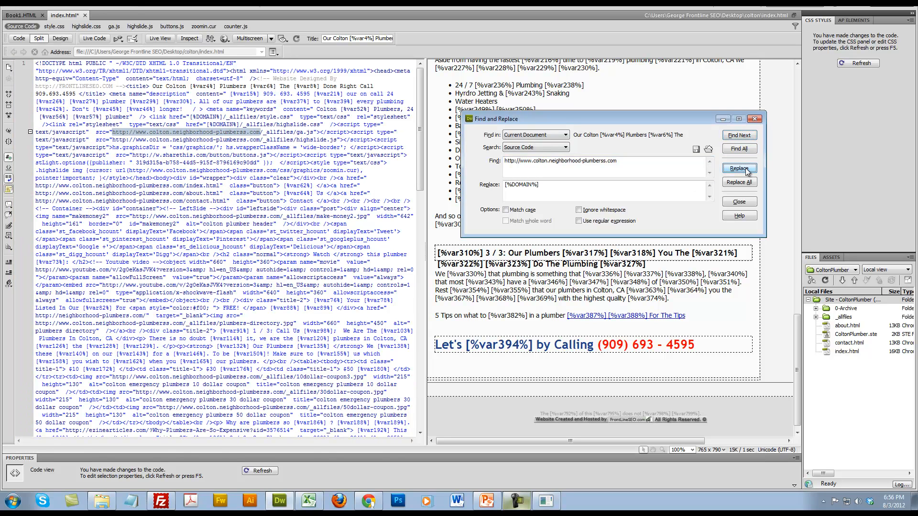
{"action": "left_click", "coordinate": [746, 170]}
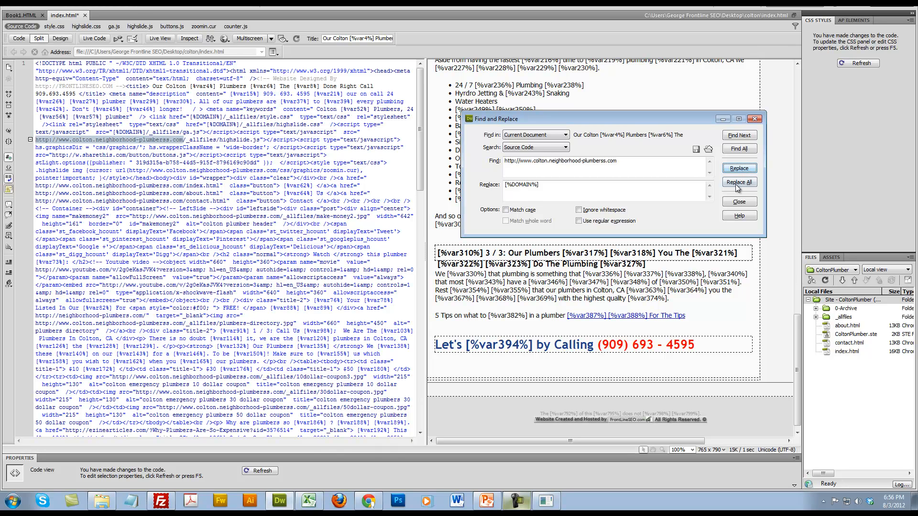
{"action": "left_click", "coordinate": [738, 183]}
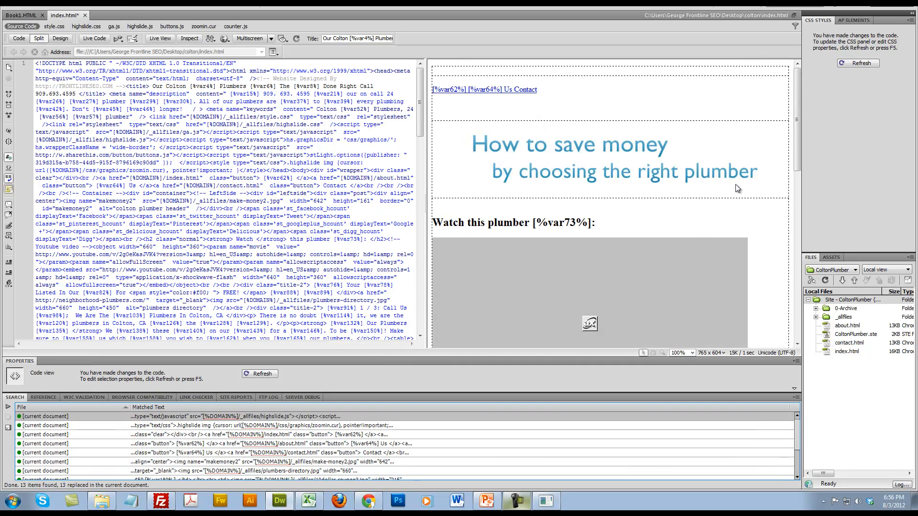
{"action": "left_click", "coordinate": [797, 398]}
{"action": "left_click", "coordinate": [822, 388]}
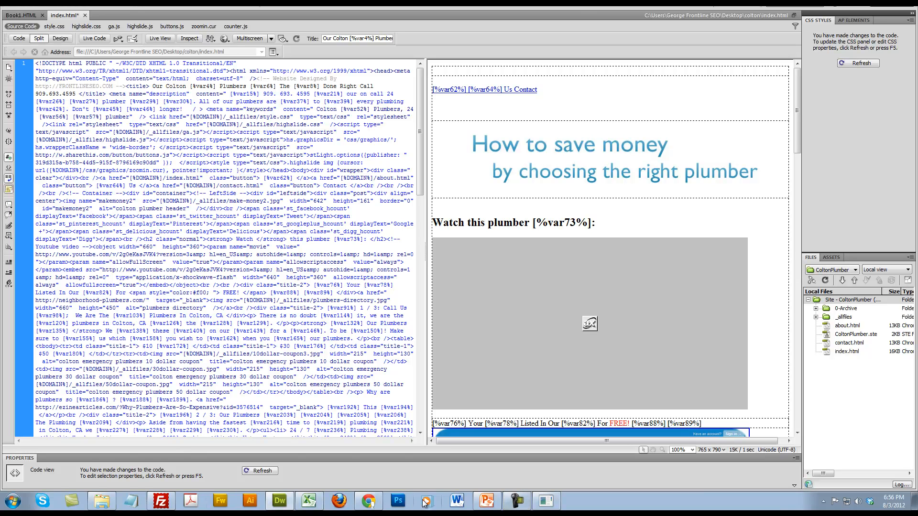
Switch to MOWG Professional, go back to the input details to check the domain name, and return to index.html in Dreamweaver
{"action": "left_click", "coordinate": [517, 501]}
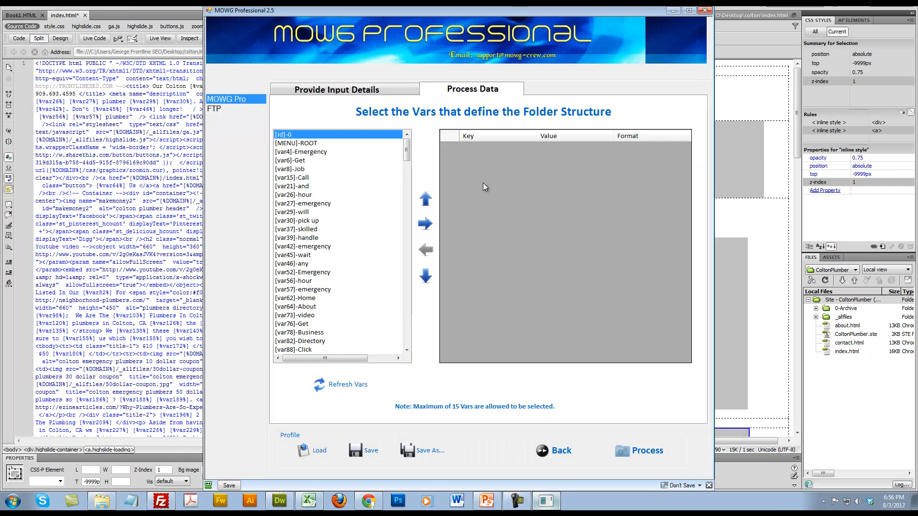
{"action": "left_click", "coordinate": [554, 450]}
{"action": "left_click_drag", "start_coordinate": [558, 259], "coordinate": [314, 258]}
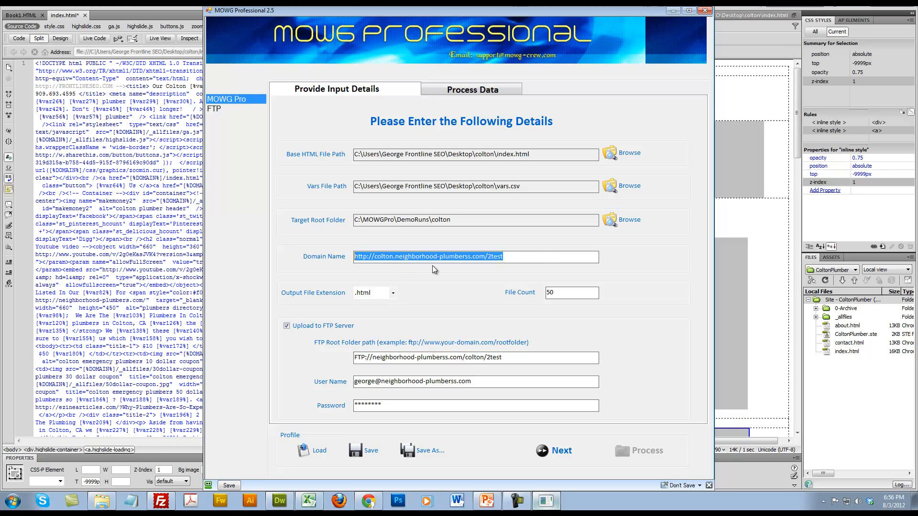
{"action": "left_click", "coordinate": [96, 139]}
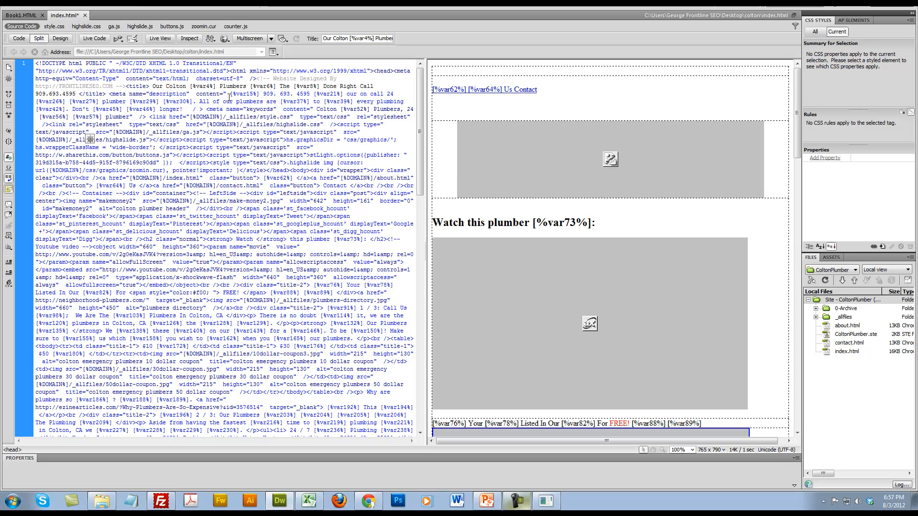
Insert the [%MENU%] placeholder at the start of the meta description content, before [%var15%]
{"action": "left_click", "coordinate": [112, 94]}
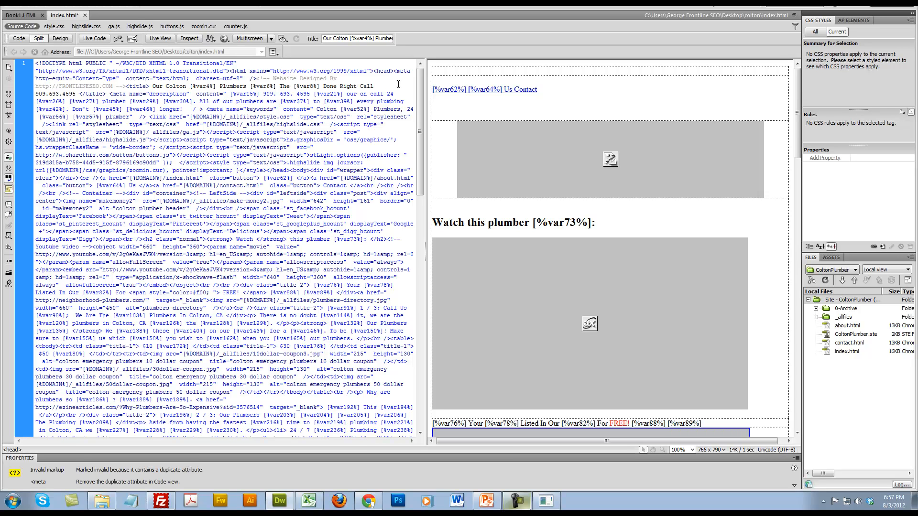
{"action": "type", "text": "["}
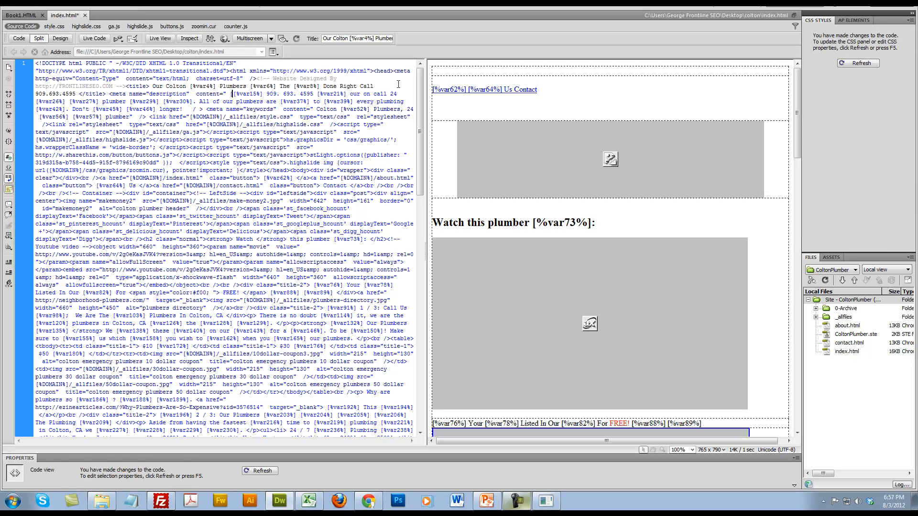
{"action": "type", "text": "%"}
{"action": "type", "text": "NM"}
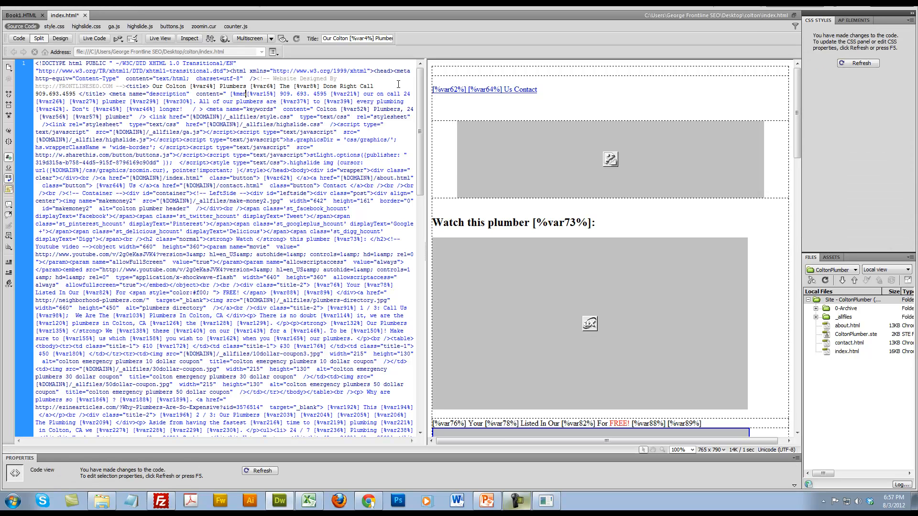
{"action": "type", "text": "NU"}
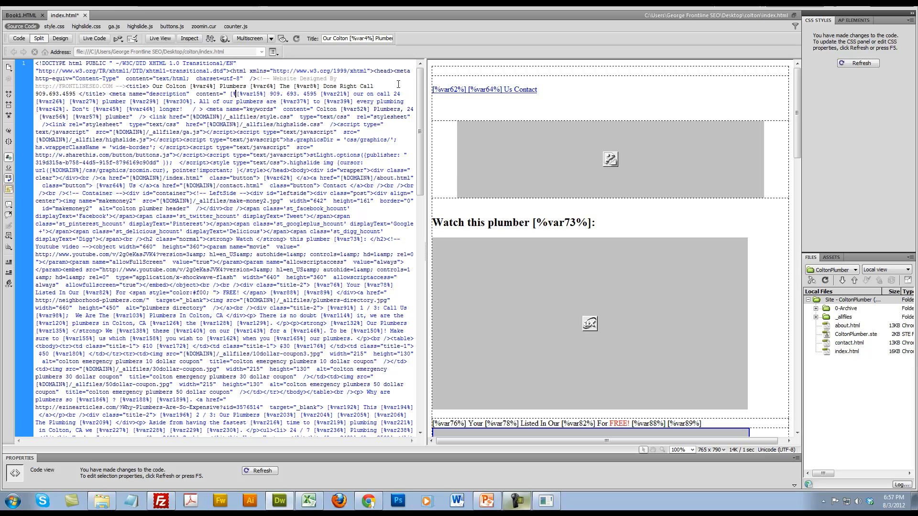
{"action": "type", "text": "%]"}
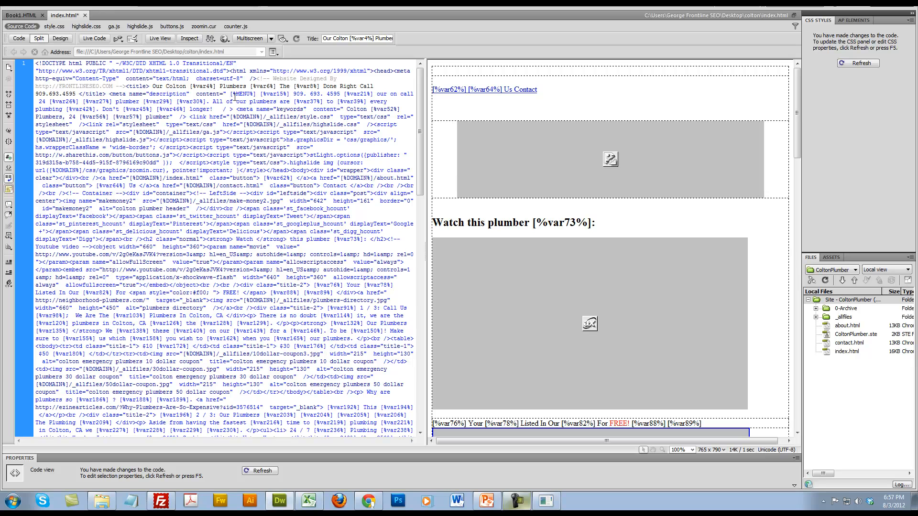
Move the [%MENU%] placeholder to the end of the meta description, after the word "longer!"
{"action": "left_click_drag", "start_coordinate": [231, 94], "coordinate": [258, 94]}
{"action": "key", "text": "ctrl+c"}
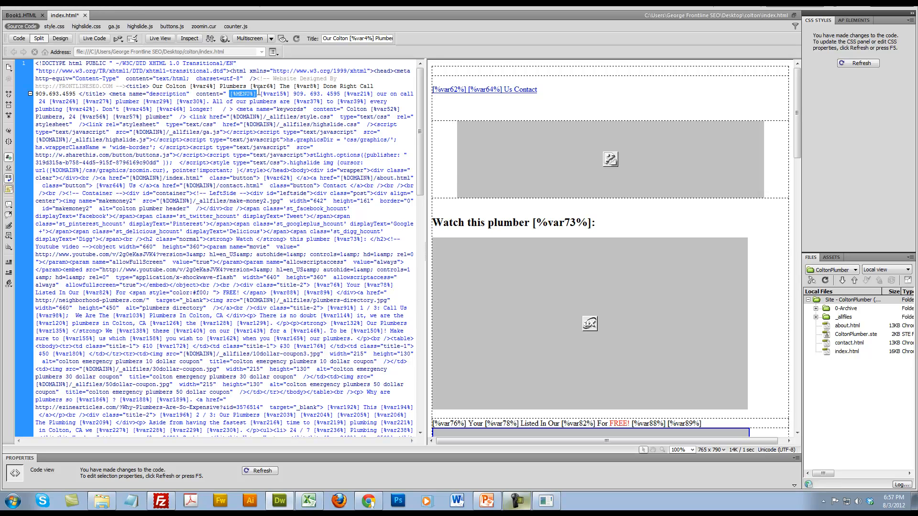
{"action": "key", "text": "Delete"}
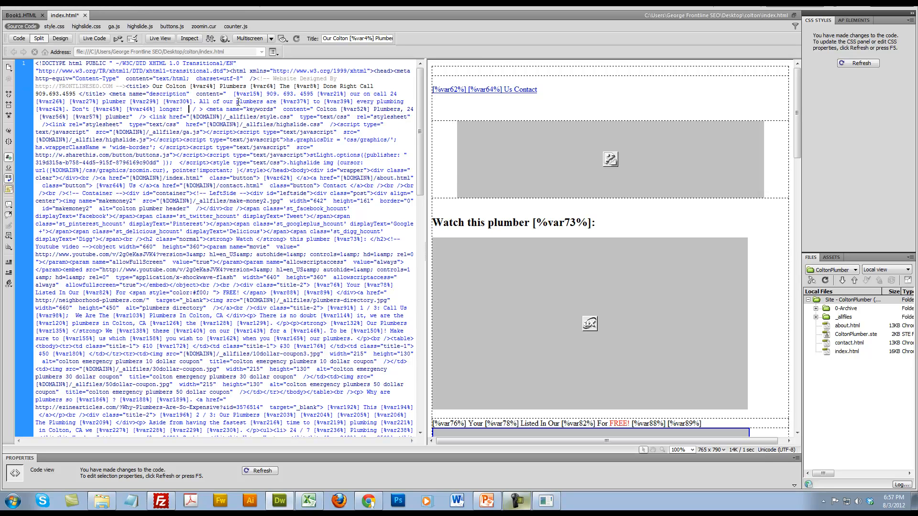
{"action": "key", "text": "ctrl+v"}
{"action": "scroll", "coordinate": [239, 119], "scroll_direction": "down", "scroll_amount": 20}
{"action": "scroll", "coordinate": [245, 148], "scroll_direction": "down", "scroll_amount": 10}
{"action": "scroll", "coordinate": [249, 150], "scroll_direction": "up", "scroll_amount": 20}
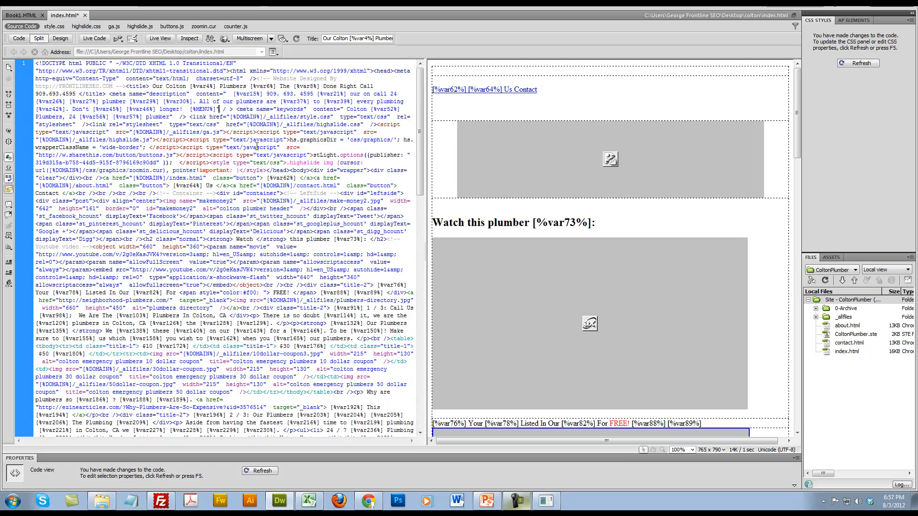
Retype the closing double quotation mark directly after [%MENU%] in the meta description tag
{"action": "mouse_move", "coordinate": [233, 109]}
{"action": "left_mouse_down"}
{"action": "mouse_move", "coordinate": [143, 91]}
{"action": "mouse_move", "coordinate": [217, 109]}
{"action": "left_mouse_up"}
{"action": "left_click", "coordinate": [224, 110]}
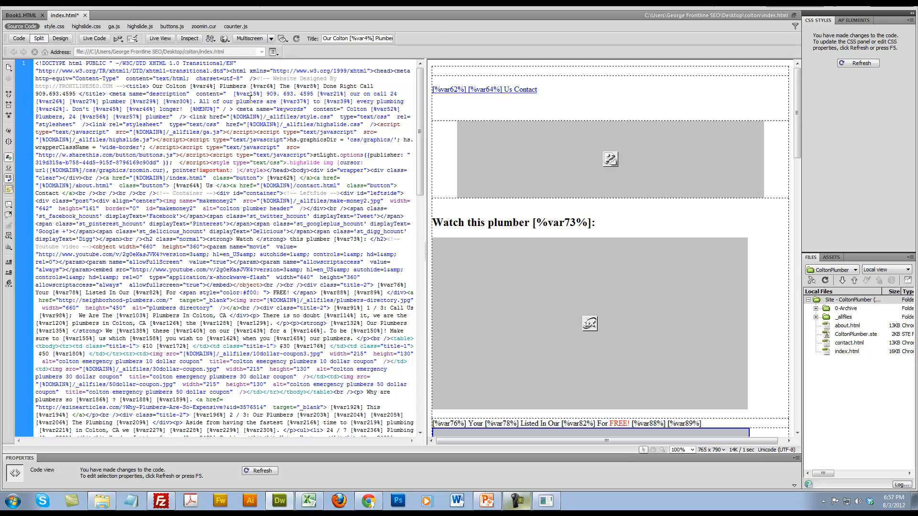
{"action": "key", "text": "BackSpace"}
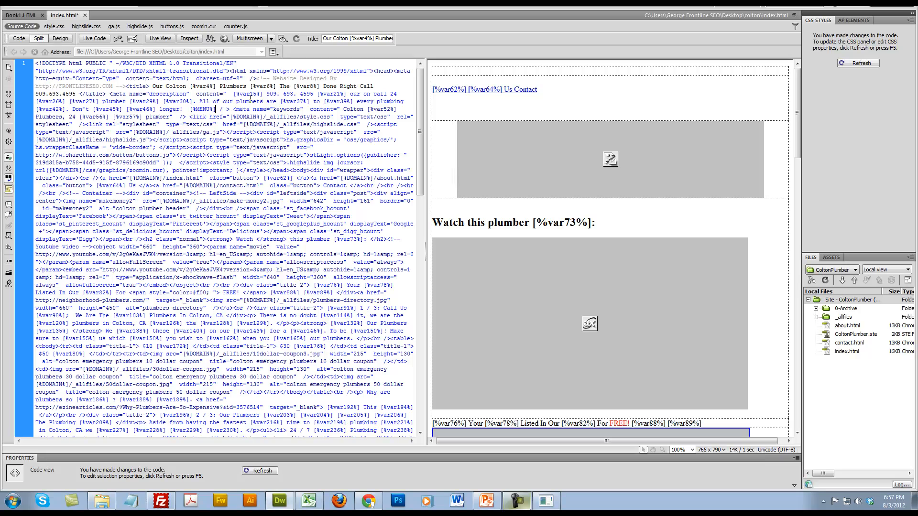
{"action": "type", "text": "\""}
{"action": "scroll", "coordinate": [251, 100], "scroll_direction": "down", "scroll_amount": 11}
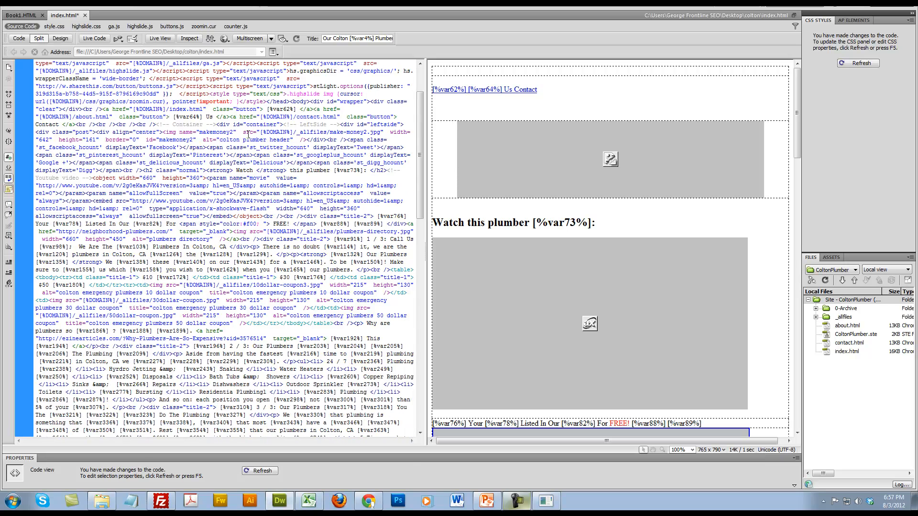
{"action": "scroll", "coordinate": [250, 136], "scroll_direction": "up", "scroll_amount": 11}
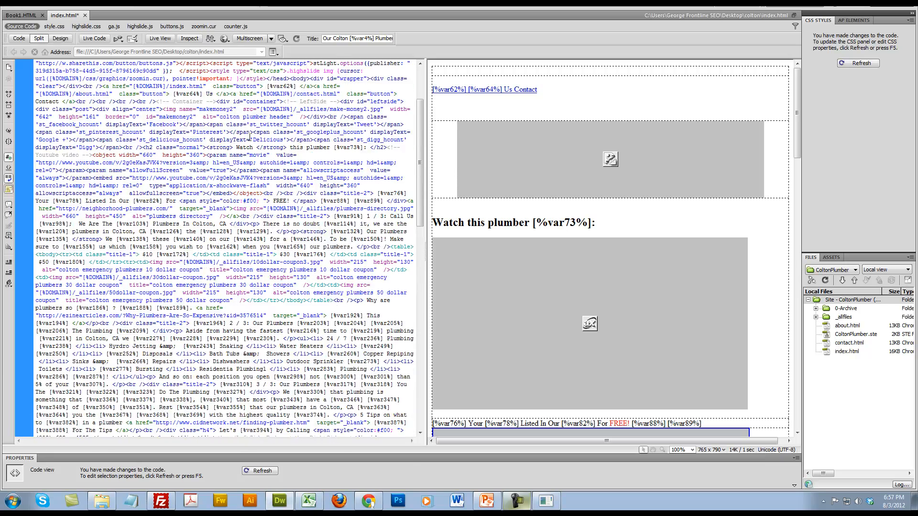
{"action": "left_click_drag", "start_coordinate": [191, 109], "coordinate": [218, 109]}
{"action": "left_click", "coordinate": [229, 128]}
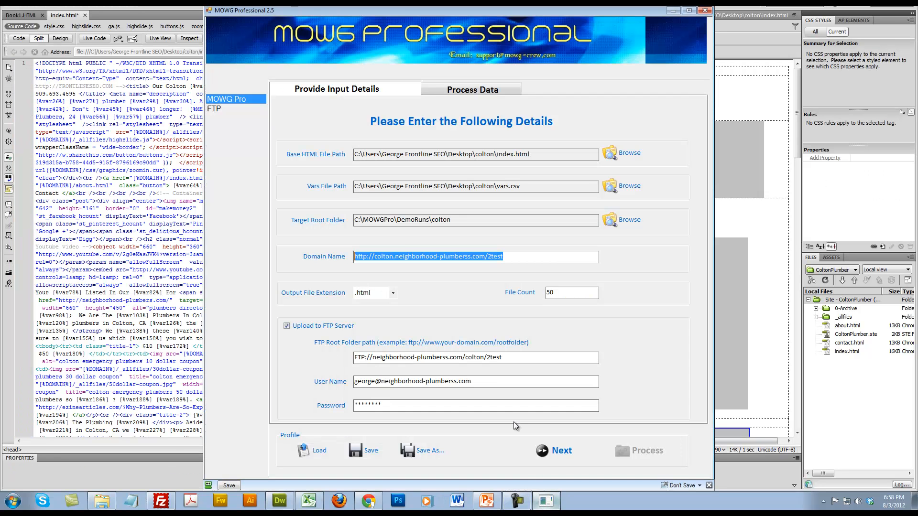
Switch to MOWG Professional to check the 2test folder in the domain name, and return to index.html in Dreamweaver
{"action": "left_click", "coordinate": [545, 501]}
{"action": "left_click", "coordinate": [480, 257]}
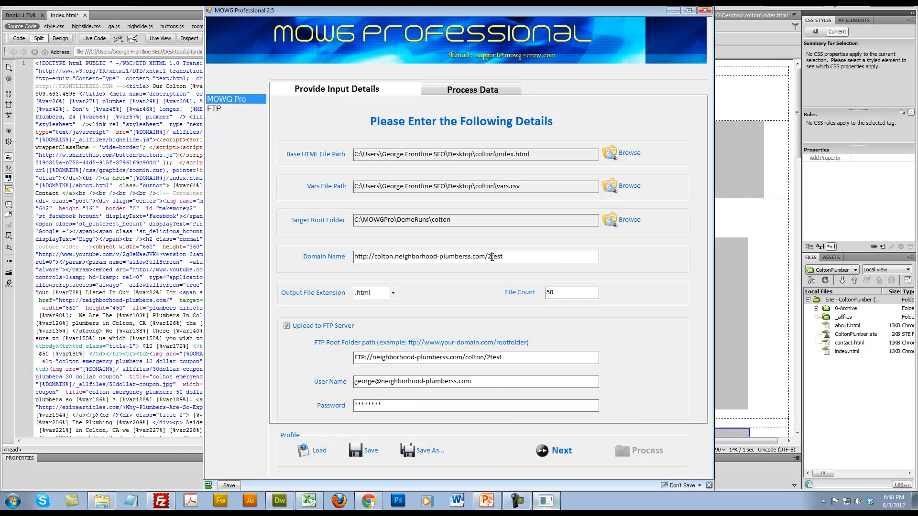
{"action": "left_click_drag", "start_coordinate": [487, 257], "coordinate": [522, 253]}
{"action": "left_click", "coordinate": [525, 256]}
{"action": "left_click", "coordinate": [150, 162]}
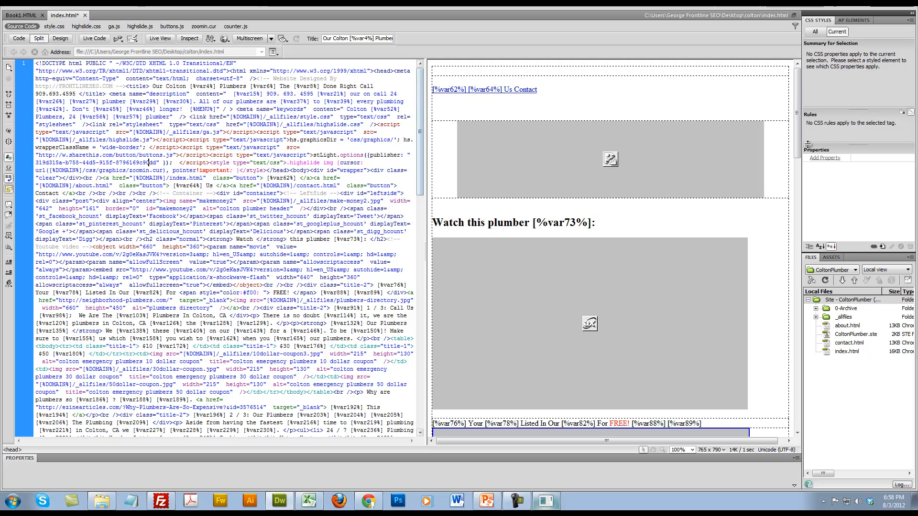
Link the word "plumbing" in the paragraph under the 3 / 3 heading to [%DOMAIN%]/[%PROJECT%]
{"action": "left_click_drag", "start_coordinate": [802, 138], "coordinate": [783, 333]}
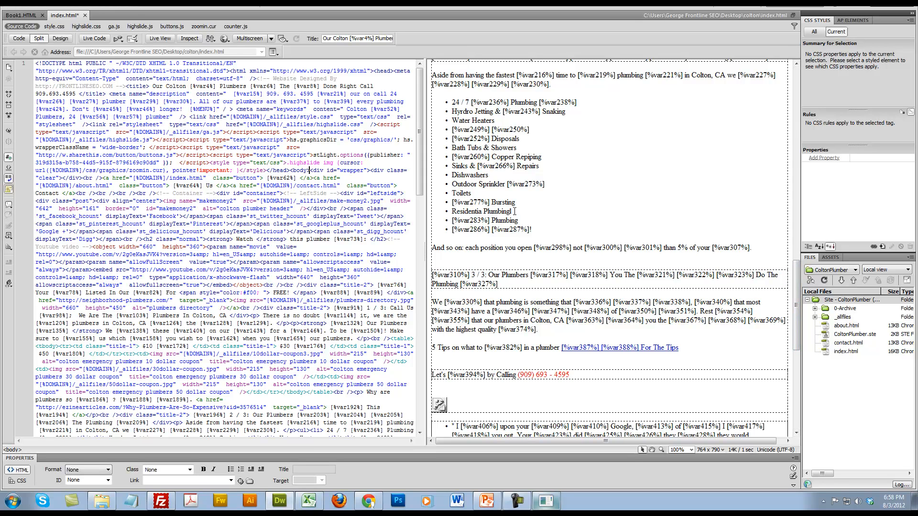
{"action": "double_click", "coordinate": [500, 302]}
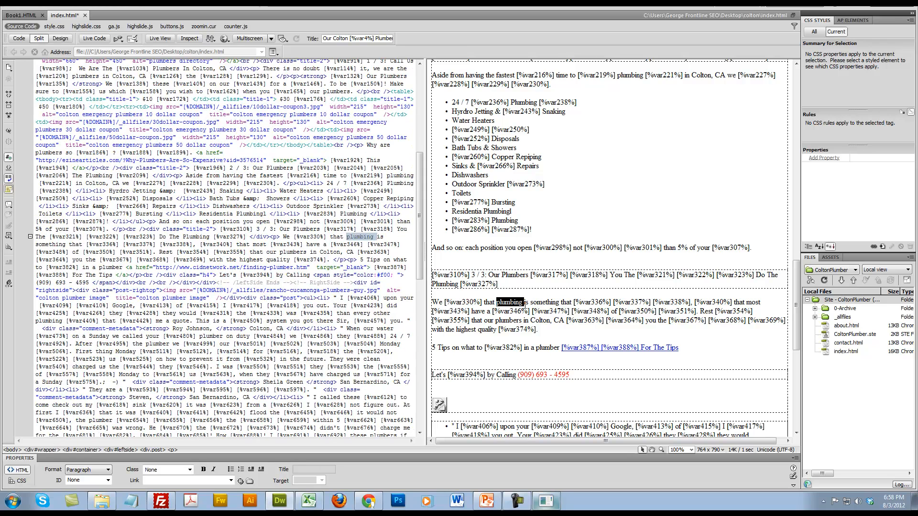
{"action": "left_click", "coordinate": [362, 223]}
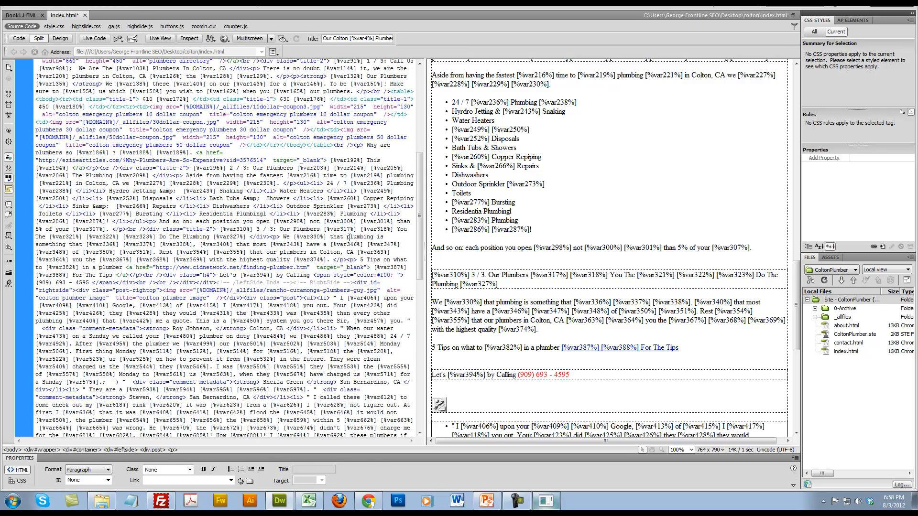
{"action": "left_click_drag", "start_coordinate": [346, 238], "coordinate": [375, 237]}
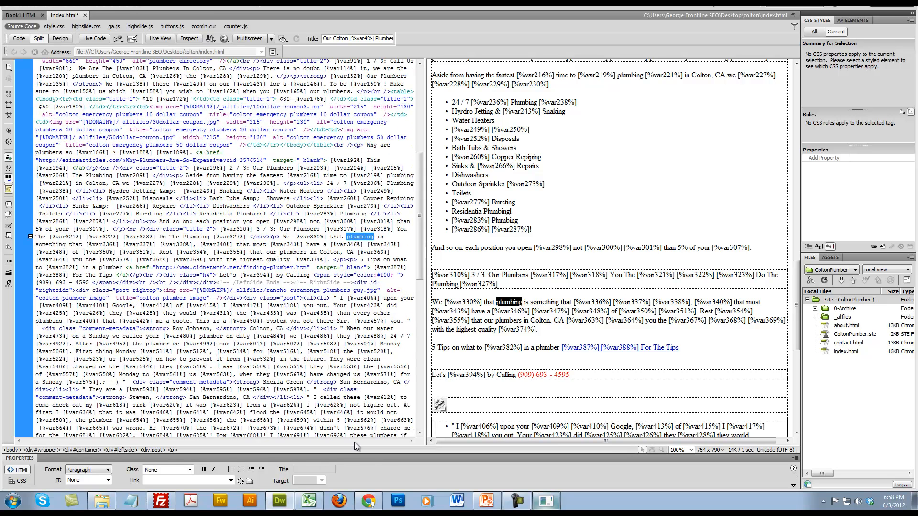
{"action": "left_click", "coordinate": [197, 481]}
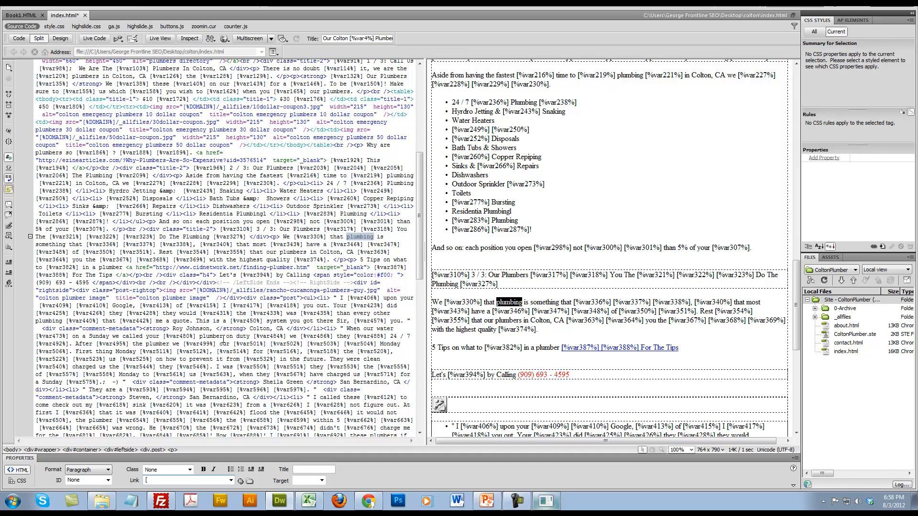
{"action": "type", "text": "%DOMAIN"}
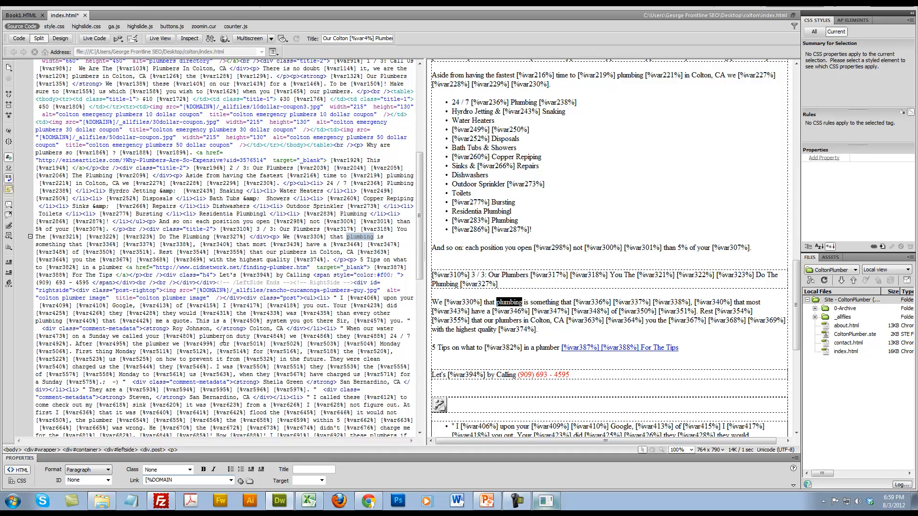
{"action": "type", "text": "%]/[%PROJECT"}
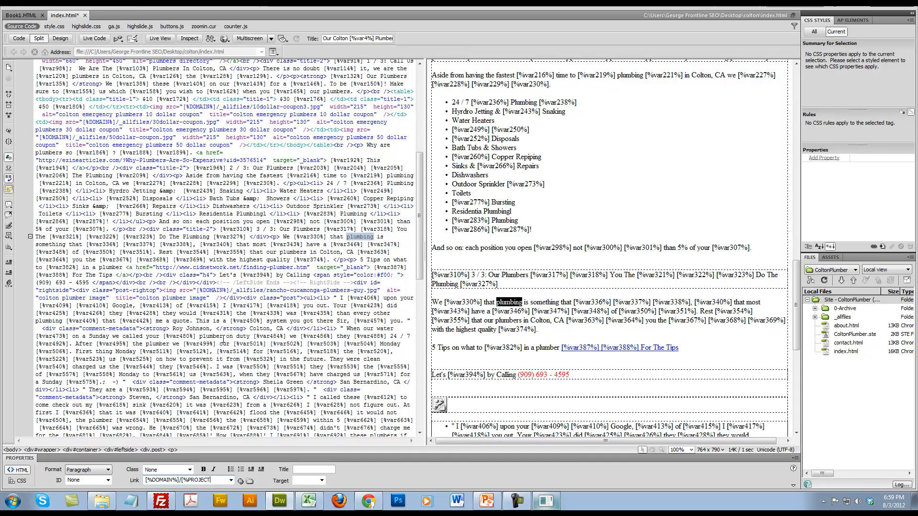
{"action": "type", "text": "%]"}
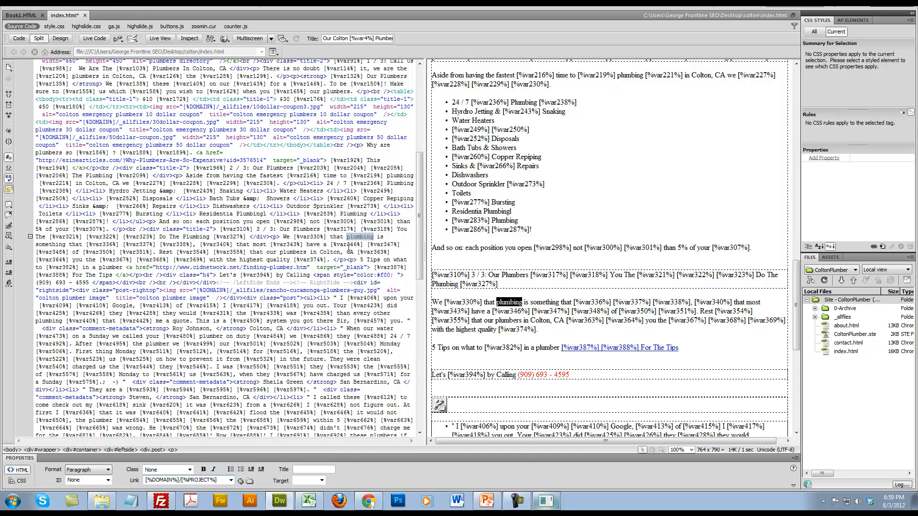
{"action": "key", "text": "Tab"}
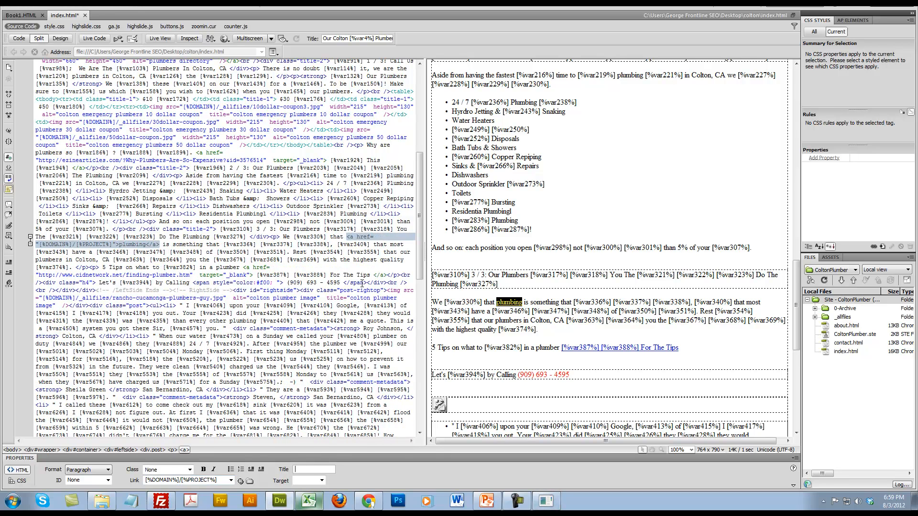
Check the anchor code around the linked word "plumbing" and save index.html
{"action": "left_click", "coordinate": [349, 240]}
{"action": "left_click_drag", "start_coordinate": [348, 237], "coordinate": [164, 245]}
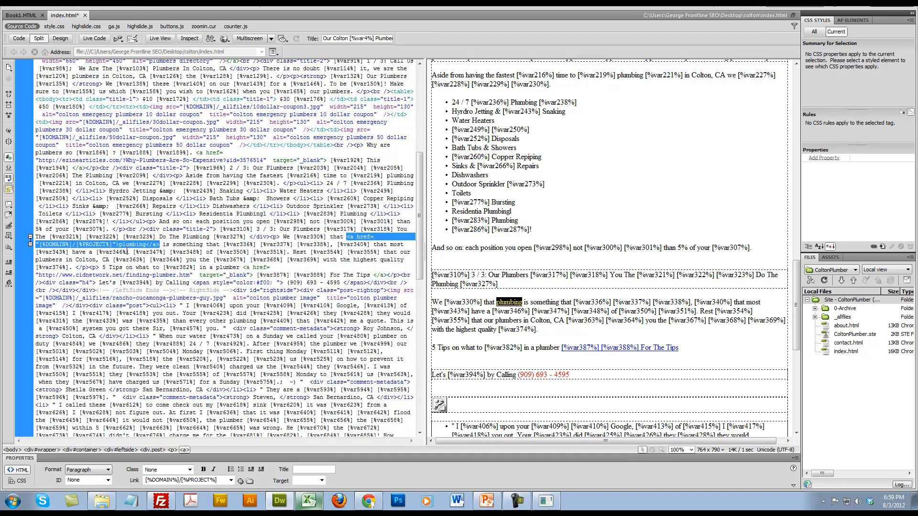
{"action": "left_click", "coordinate": [154, 246]}
{"action": "left_click_drag", "start_coordinate": [159, 245], "coordinate": [347, 238]}
{"action": "left_click", "coordinate": [288, 262]}
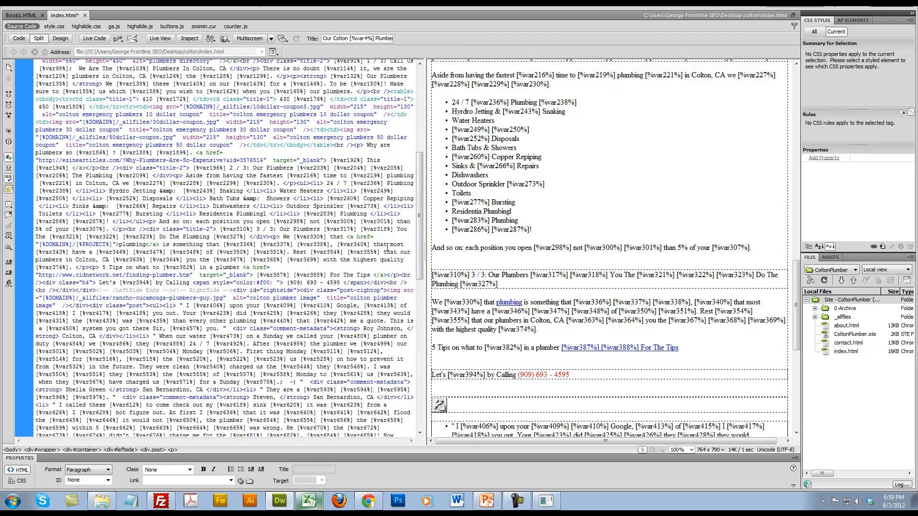
{"action": "key", "text": "ctrl+s"}
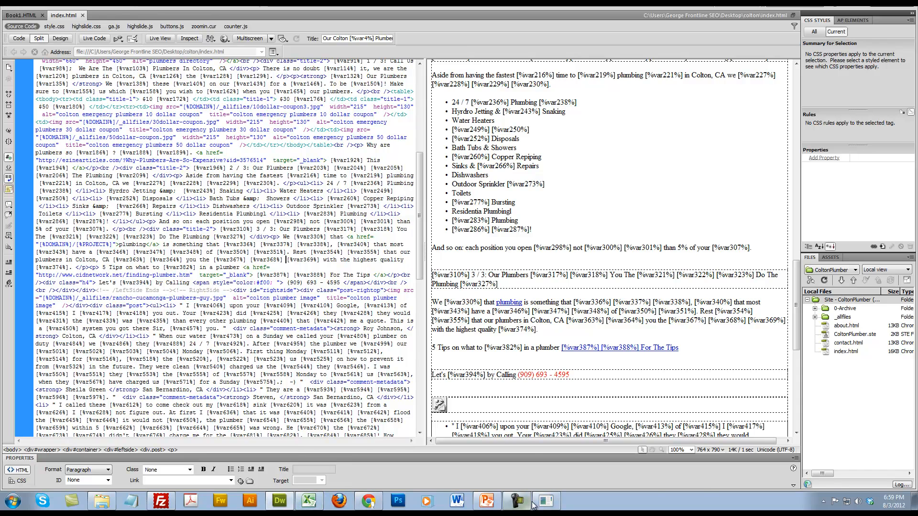
Switch to MOWG Professional, reselect index.html as the base HTML file, and proceed to the folder structure settings
{"action": "left_click", "coordinate": [546, 501]}
{"action": "left_click", "coordinate": [618, 158]}
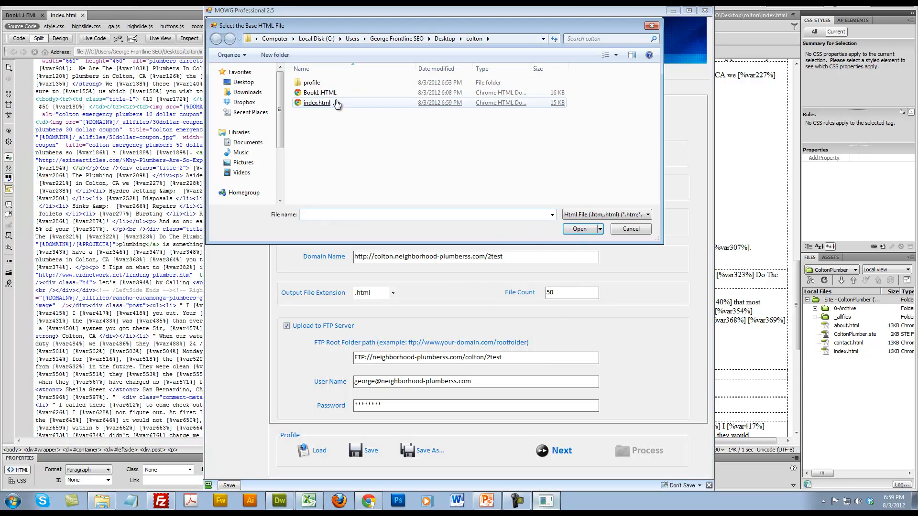
{"action": "double_click", "coordinate": [321, 109]}
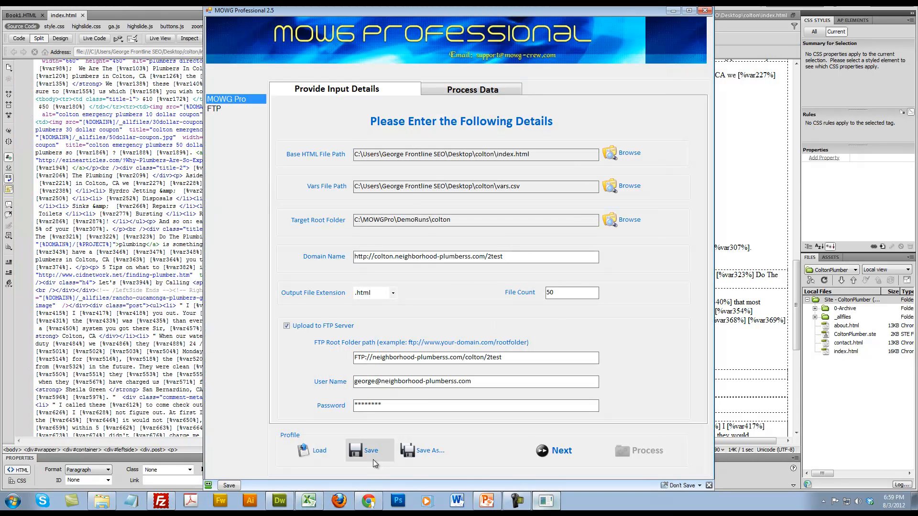
{"action": "left_click", "coordinate": [553, 451]}
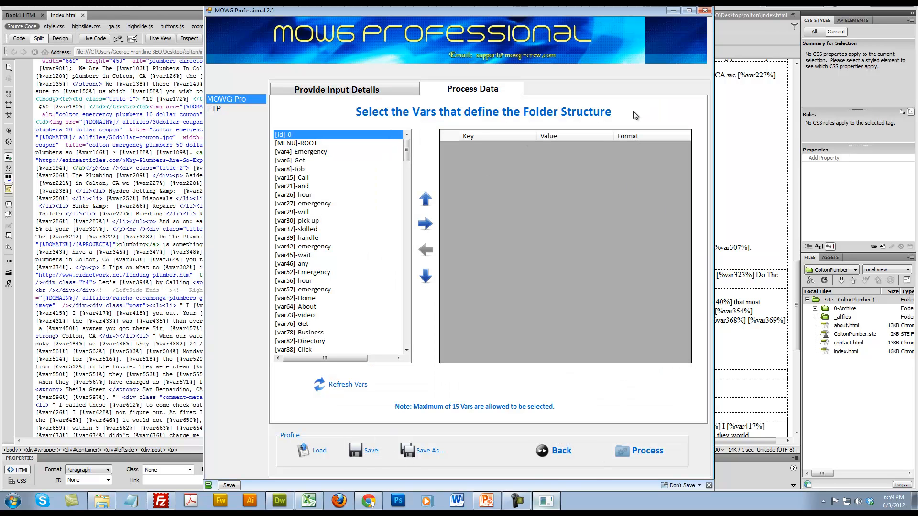
Add MENU, var4, var6, var8 and var15 to the folder structure
{"action": "double_click", "coordinate": [306, 144]}
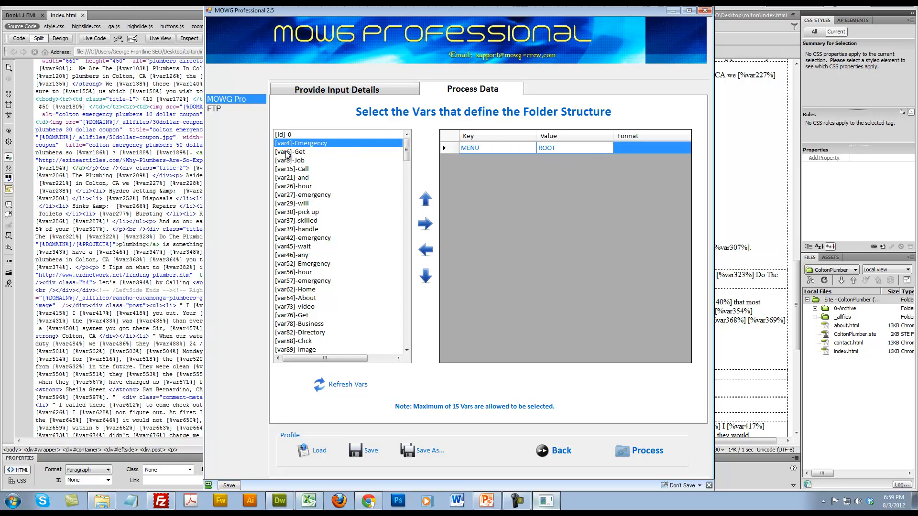
{"action": "double_click", "coordinate": [293, 145]}
{"action": "double_click", "coordinate": [292, 146]}
{"action": "double_click", "coordinate": [293, 145]}
{"action": "double_click", "coordinate": [293, 145]}
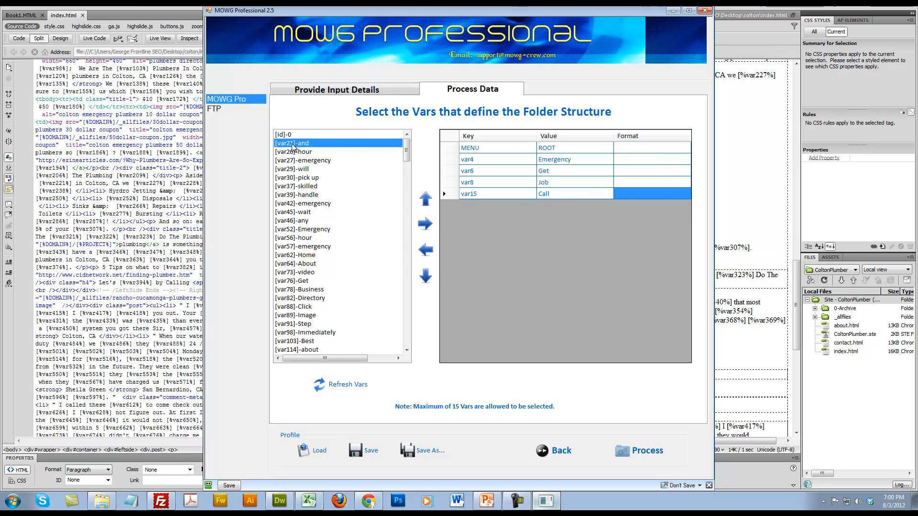
Set the format to \ for MENU and var15, and to - for var4, var6 and var8
{"action": "left_click", "coordinate": [643, 149]}
{"action": "left_click", "coordinate": [643, 149]}
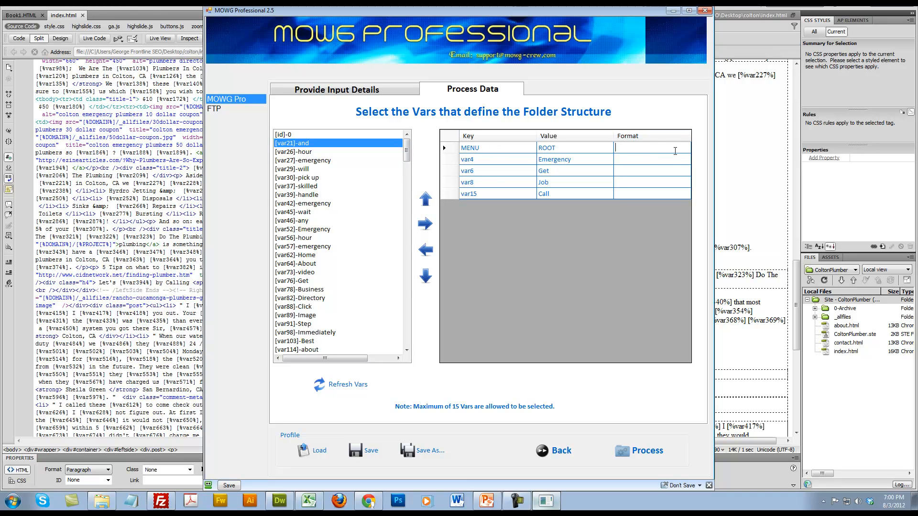
{"action": "left_click", "coordinate": [644, 170]}
{"action": "left_click", "coordinate": [647, 163]}
{"action": "left_click", "coordinate": [646, 162]}
{"action": "left_click", "coordinate": [640, 173]}
{"action": "left_click", "coordinate": [639, 172]}
{"action": "type", "text": "-"}
{"action": "left_click", "coordinate": [635, 184]}
{"action": "left_click", "coordinate": [635, 183]}
{"action": "type", "text": "-"}
{"action": "left_click", "coordinate": [660, 191]}
{"action": "left_click", "coordinate": [660, 191]}
{"action": "type", "text": "\\"}
Add var46 and var56 to the folder structure and set the format of var46 to -
{"action": "left_click", "coordinate": [313, 230]}
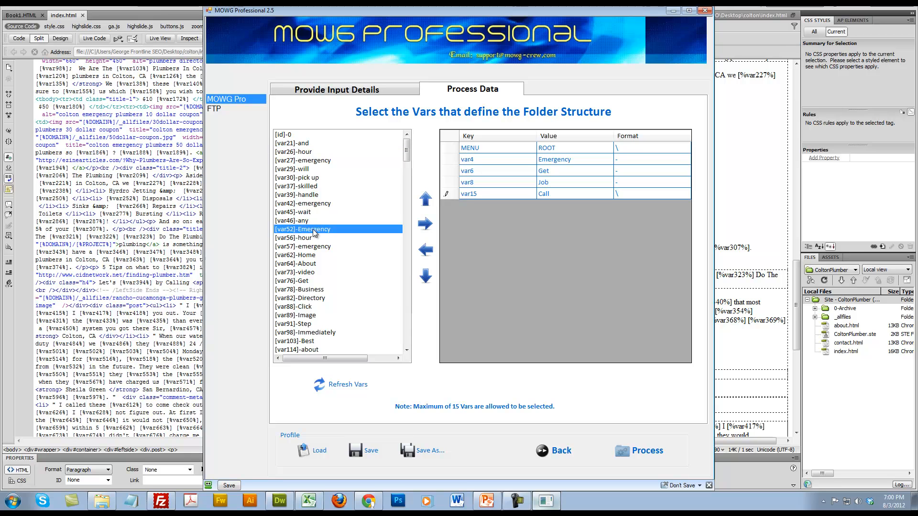
{"action": "double_click", "coordinate": [306, 221]}
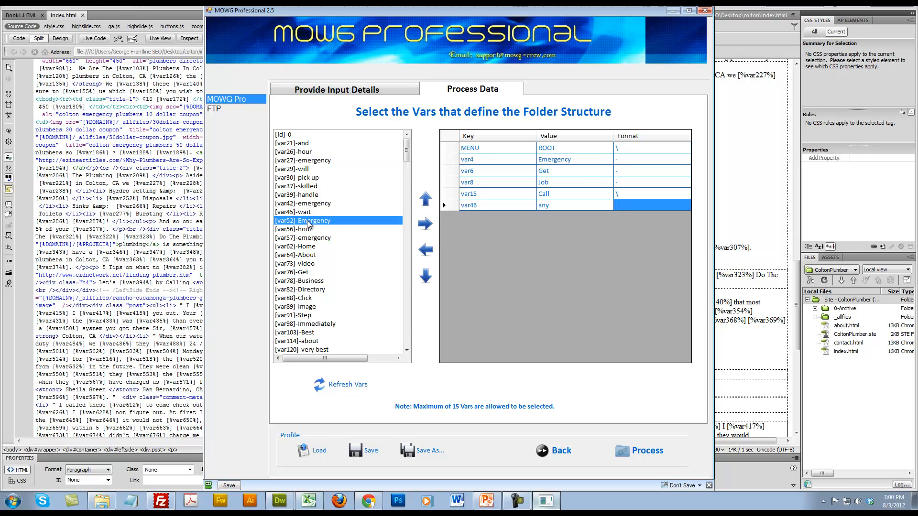
{"action": "double_click", "coordinate": [306, 229]}
{"action": "left_click", "coordinate": [620, 205]}
{"action": "type", "text": "-"}
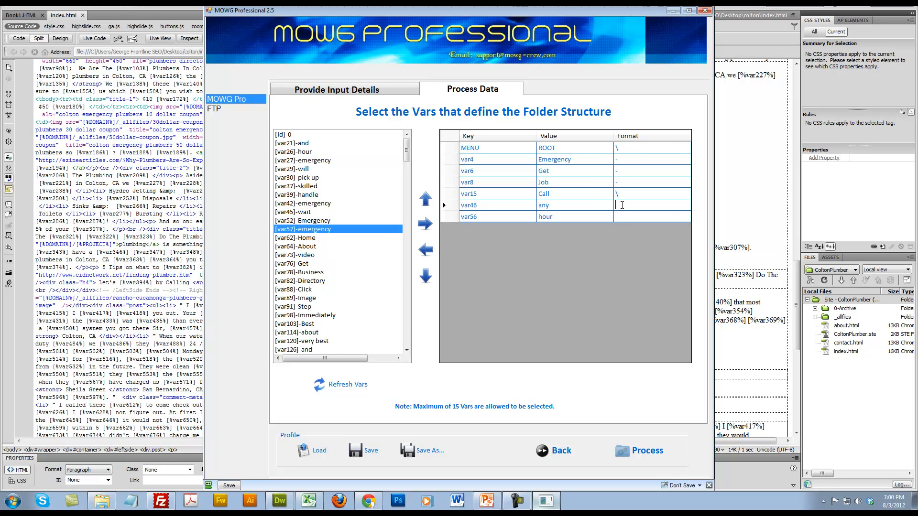
{"action": "left_click", "coordinate": [640, 220]}
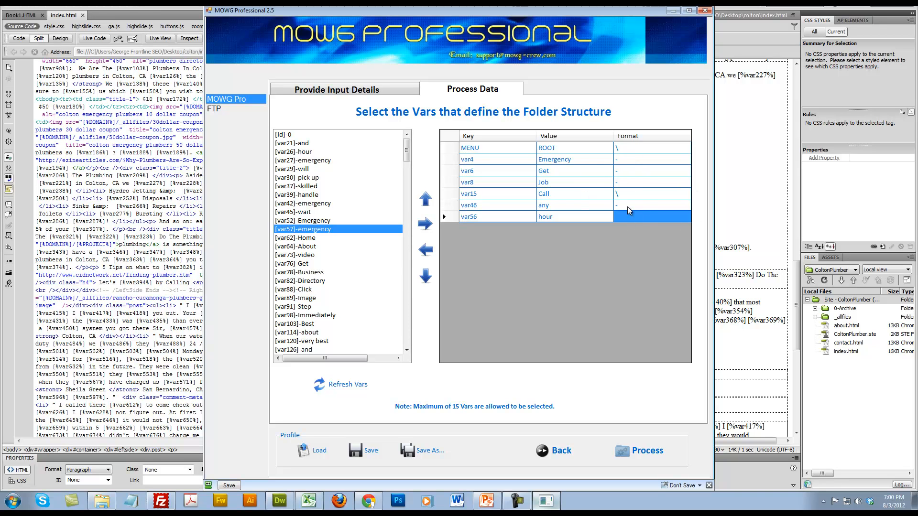
Change the formats to -jobs- for var4, -the- for var6 and -and- for var8
{"action": "left_click", "coordinate": [629, 161]}
{"action": "type", "text": "JOBS"}
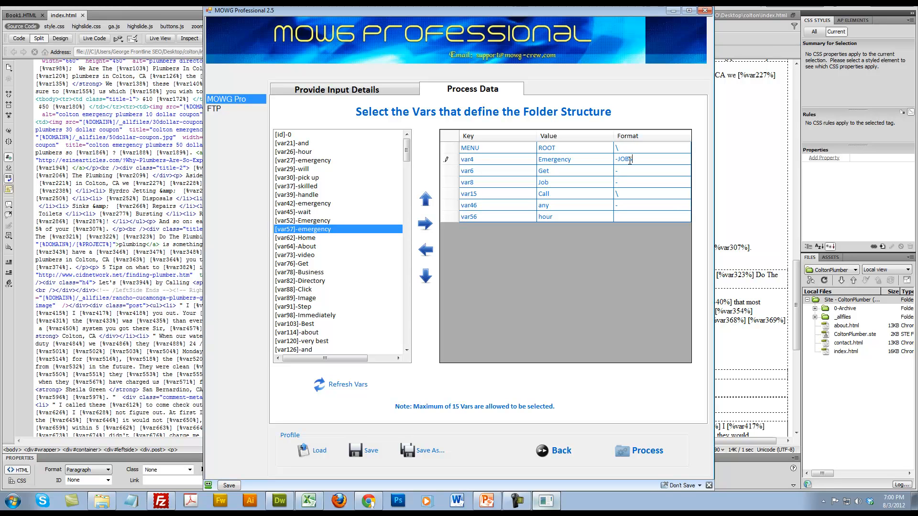
{"action": "key", "text": "BackSpace"}
{"action": "key", "text": "BackSpace"}
{"action": "key", "text": "BackSpace"}
{"action": "type", "text": "jobs"}
{"action": "left_click", "coordinate": [644, 170]}
{"action": "left_click", "coordinate": [645, 169]}
{"action": "type", "text": "the-"}
{"action": "left_click", "coordinate": [632, 183]}
{"action": "left_click", "coordinate": [632, 184]}
{"action": "type", "text": "and-"}
{"action": "left_click", "coordinate": [650, 205]}
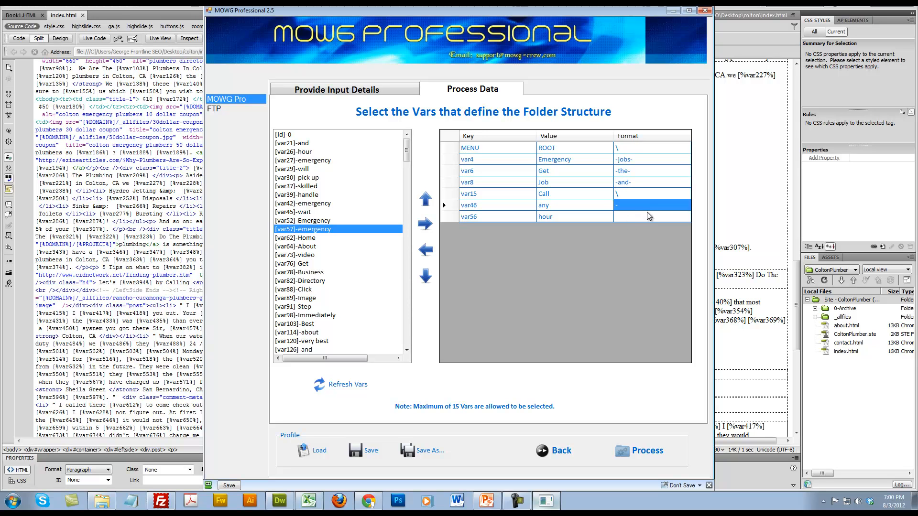
{"action": "left_click", "coordinate": [650, 216]}
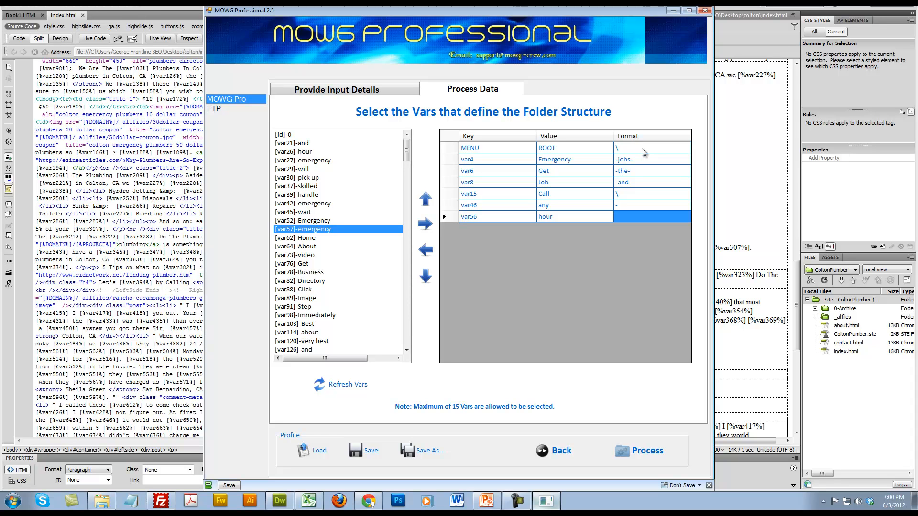
Try adding a \ folder break to the formats of var8 and var46
{"action": "left_click", "coordinate": [642, 149]}
{"action": "left_click", "coordinate": [638, 196]}
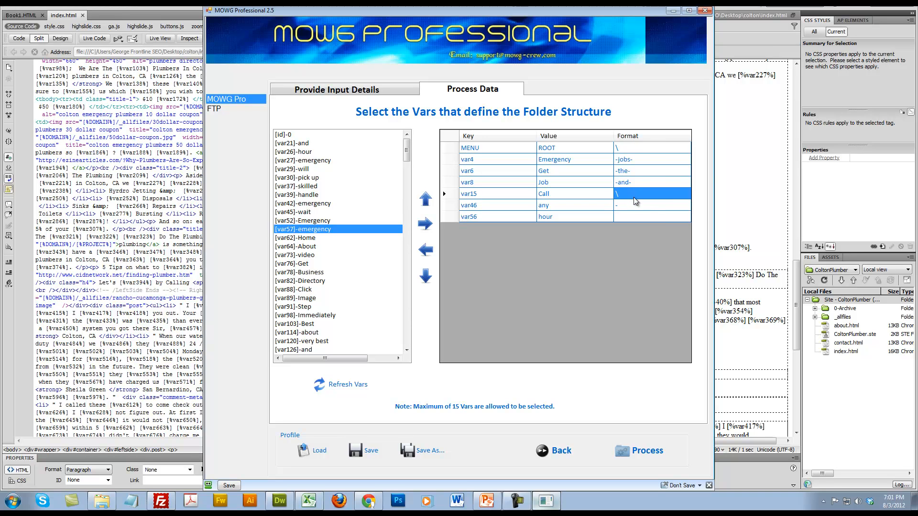
{"action": "left_click", "coordinate": [618, 205]}
{"action": "type", "text": "\\"}
{"action": "left_click", "coordinate": [646, 182]}
{"action": "type", "text": "\\"}
{"action": "left_click", "coordinate": [642, 206]}
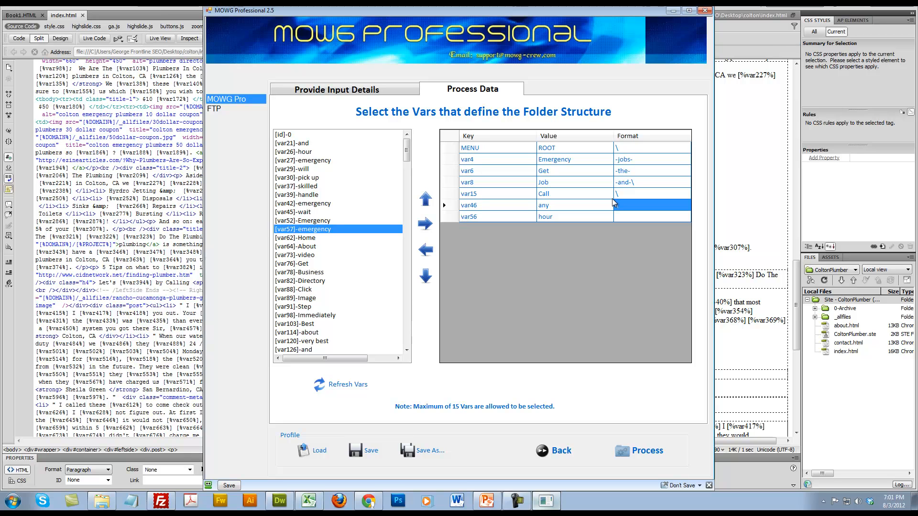
{"action": "type", "text": "\\"}
Remove the \ from the var8 format and try - as the var15 format, with the var46 format cleared
{"action": "left_click", "coordinate": [659, 183]}
{"action": "left_click", "coordinate": [659, 183]}
{"action": "key", "text": "BackSpace"}
{"action": "left_click", "coordinate": [632, 193]}
{"action": "left_click", "coordinate": [631, 192]}
{"action": "type", "text": "-"}
{"action": "left_click", "coordinate": [633, 205]}
{"action": "left_click", "coordinate": [634, 205]}
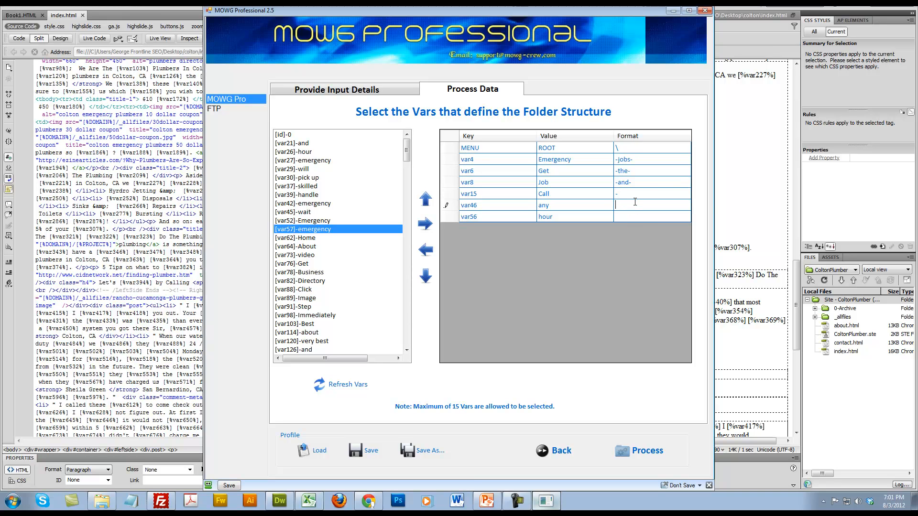
Set the var15 format back to \ and the var46 format back to -
{"action": "left_click", "coordinate": [643, 196]}
{"action": "left_click", "coordinate": [643, 196]}
{"action": "key", "text": "BackSpace"}
{"action": "type", "text": "\\"}
{"action": "left_click", "coordinate": [633, 205]}
{"action": "left_click", "coordinate": [631, 203]}
{"action": "left_click", "coordinate": [628, 216]}
Start processing and decline to continue without the ID column, so that id is included in the folder structure
{"action": "left_click", "coordinate": [317, 450]}
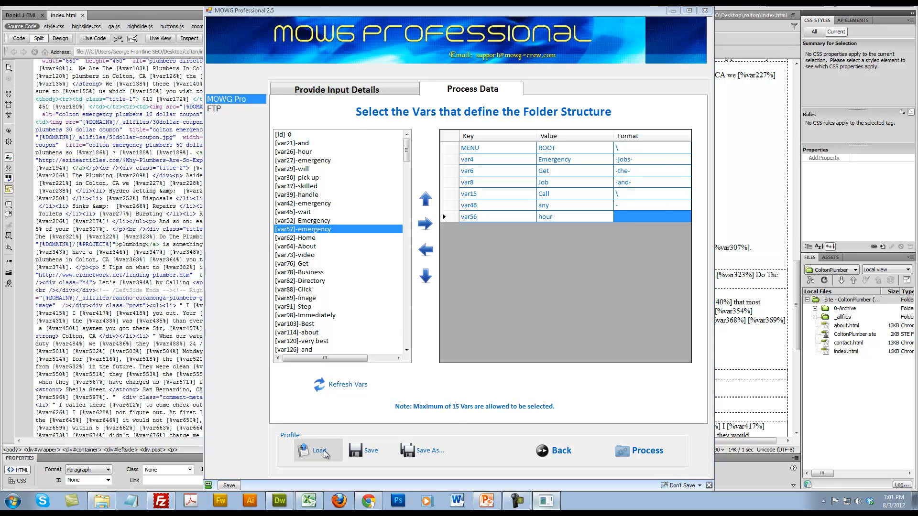
{"action": "left_click", "coordinate": [647, 228]}
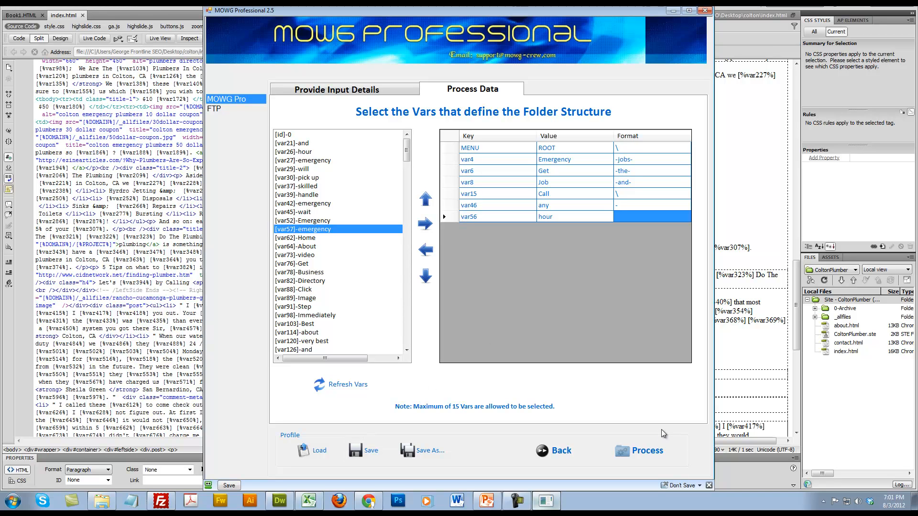
{"action": "left_click", "coordinate": [639, 451]}
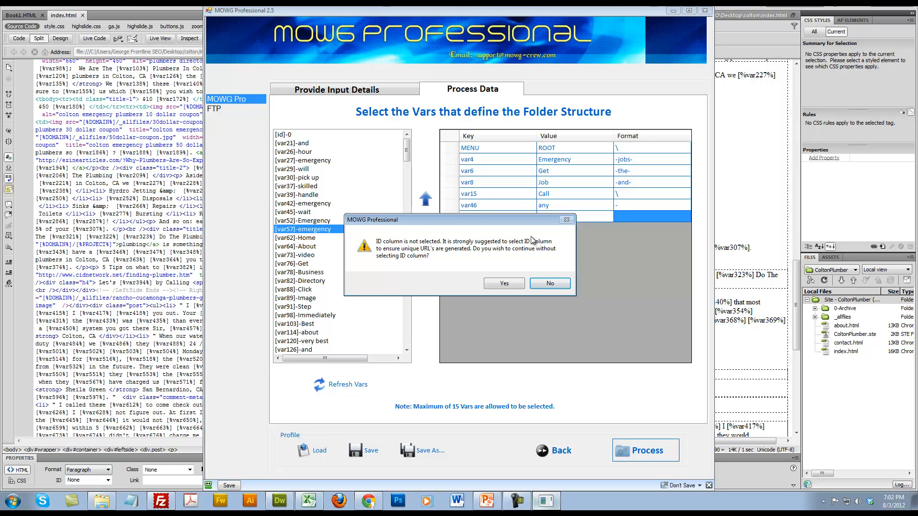
{"action": "left_click", "coordinate": [543, 284]}
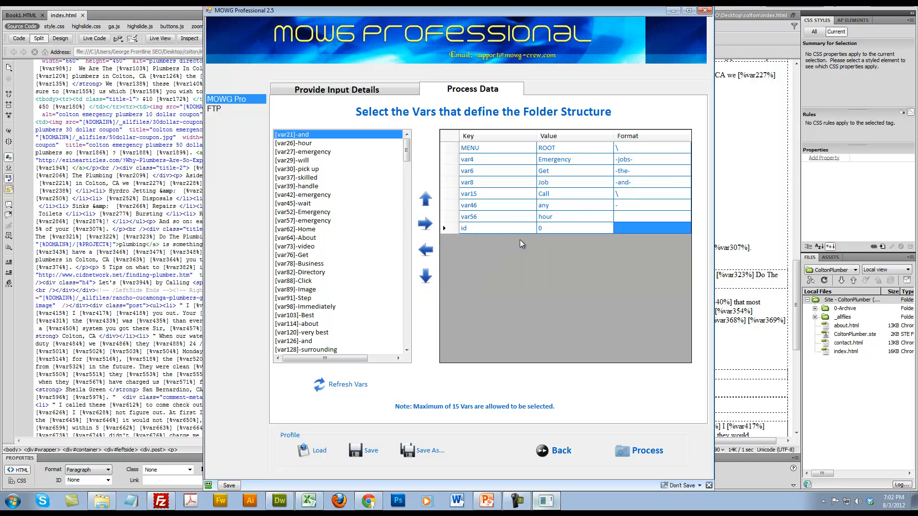
Place id ahead of var56 with the format -, and process the pages for generation and FTP upload
{"action": "left_click", "coordinate": [444, 228]}
{"action": "left_click", "coordinate": [425, 198]}
{"action": "left_click", "coordinate": [656, 216]}
{"action": "type", "text": "-"}
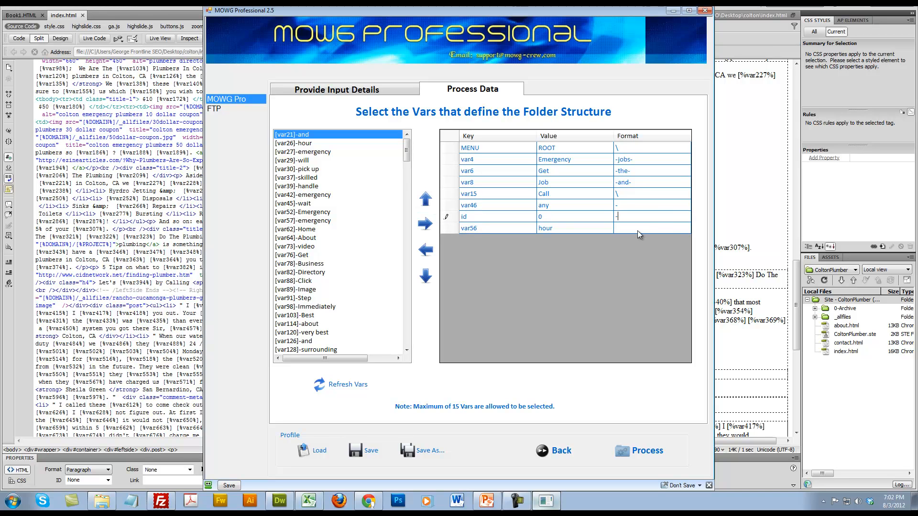
{"action": "left_click", "coordinate": [638, 229]}
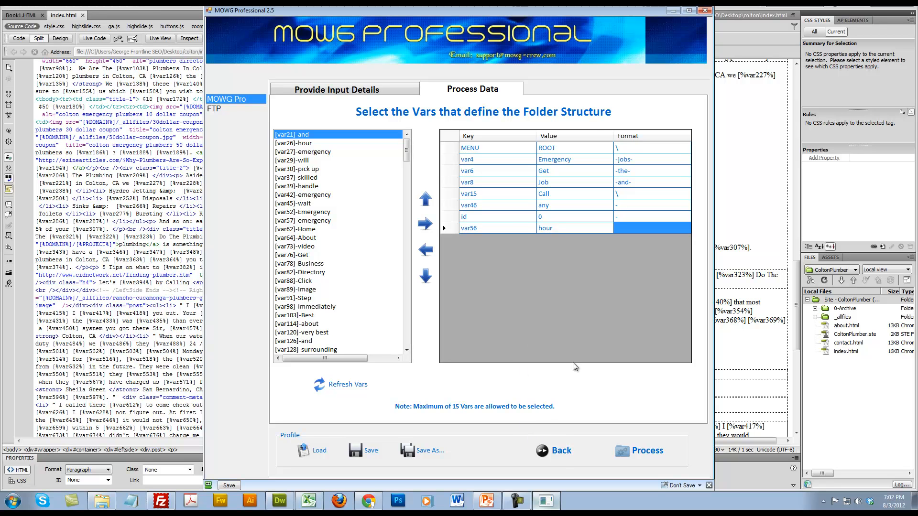
{"action": "left_click", "coordinate": [644, 451]}
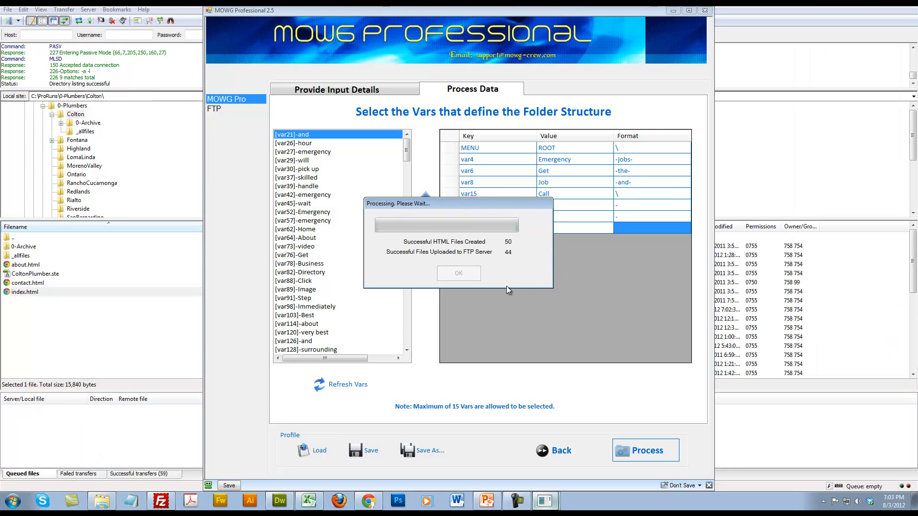
Switch to FileZilla and open the 2test folder inside colton on the remote server
{"action": "left_click", "coordinate": [124, 305]}
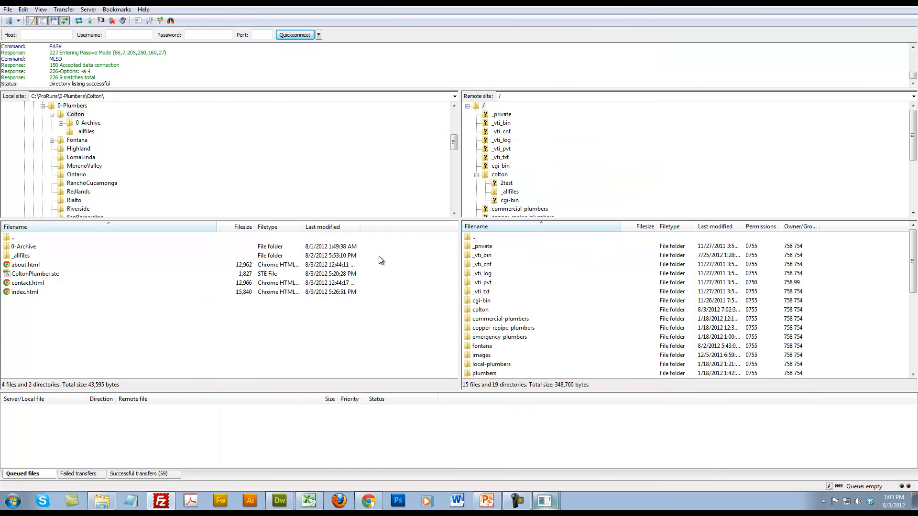
{"action": "double_click", "coordinate": [478, 107]}
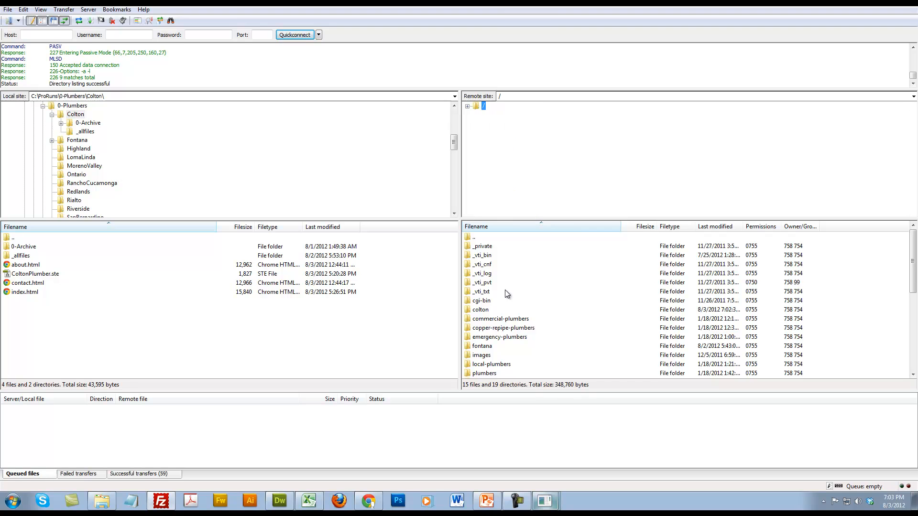
{"action": "left_click", "coordinate": [889, 294]}
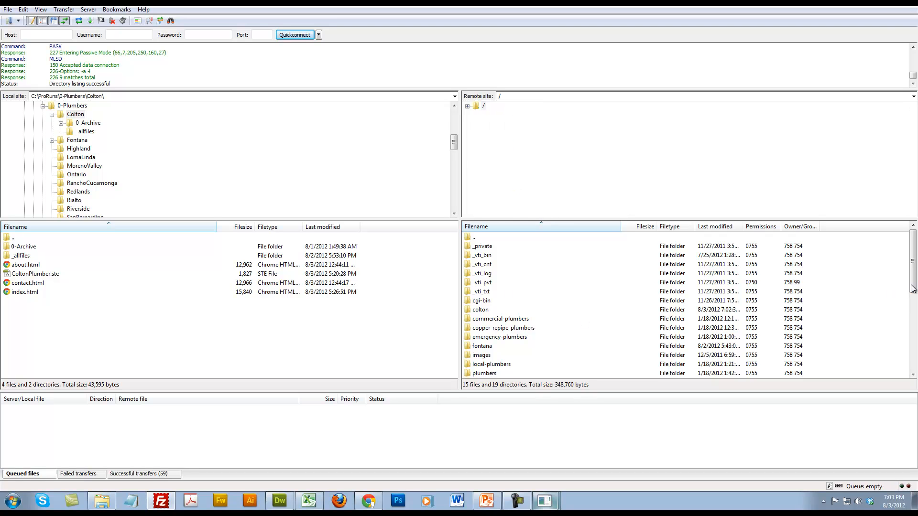
{"action": "double_click", "coordinate": [485, 312]}
{"action": "left_click", "coordinate": [479, 245]}
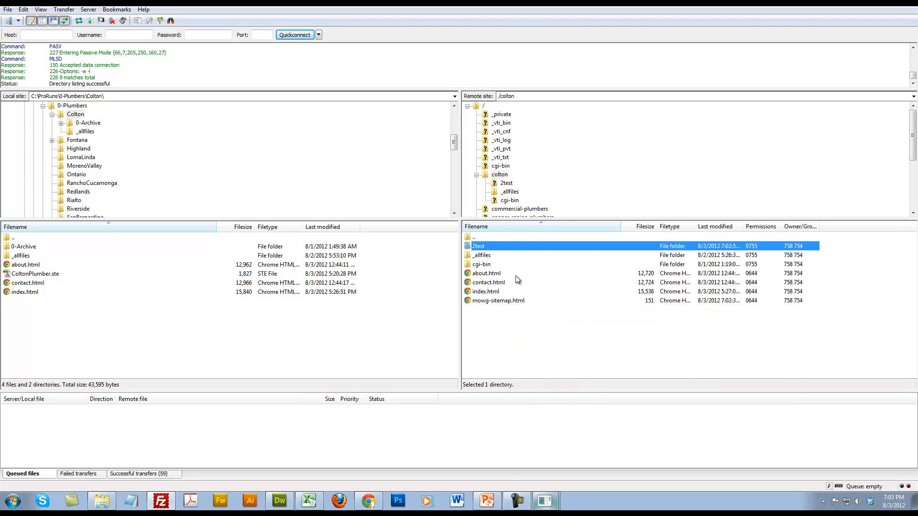
{"action": "double_click", "coordinate": [483, 247]}
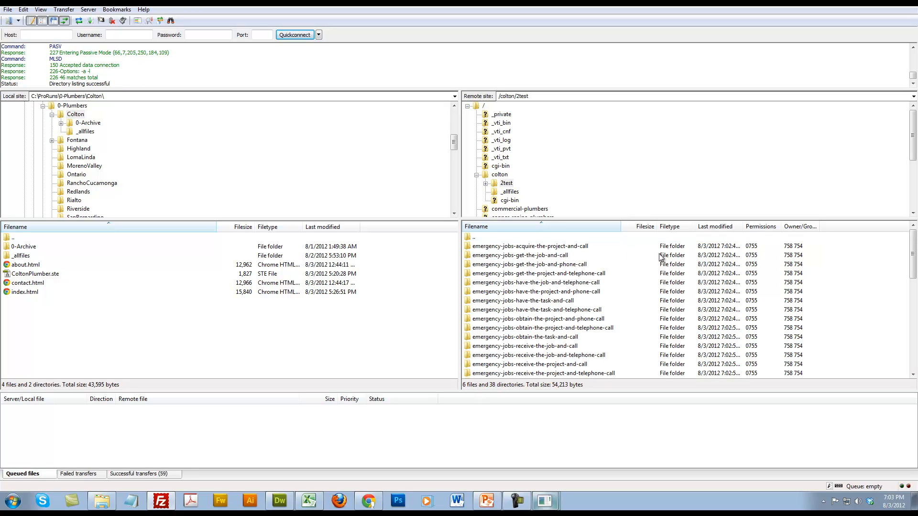
Look through the uploaded folders in 2test, then return to the remote colton folder and select mowg-sitemap.html
{"action": "mouse_move", "coordinate": [914, 249]}
{"action": "left_mouse_down"}
{"action": "mouse_move", "coordinate": [913, 311]}
{"action": "mouse_move", "coordinate": [913, 261]}
{"action": "left_mouse_up"}
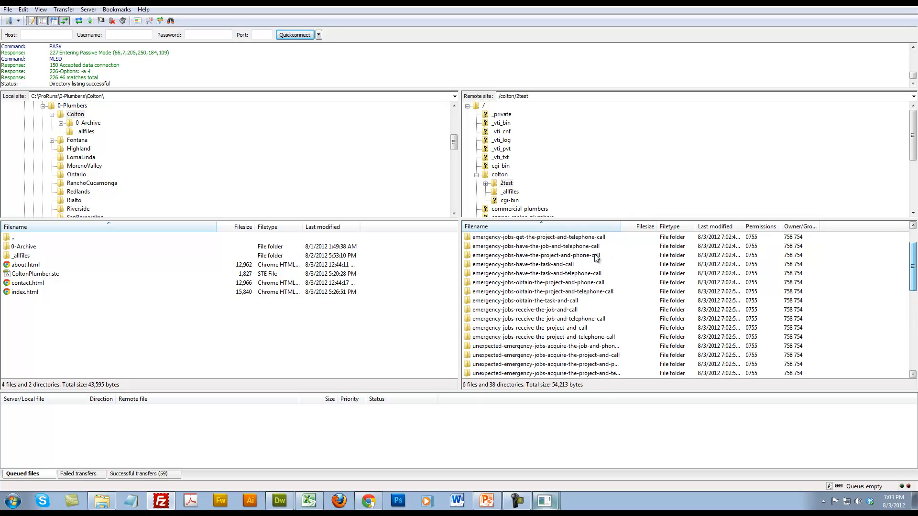
{"action": "scroll", "coordinate": [494, 237], "scroll_direction": "up", "scroll_amount": 5}
{"action": "double_click", "coordinate": [476, 237]}
{"action": "left_click", "coordinate": [502, 301]}
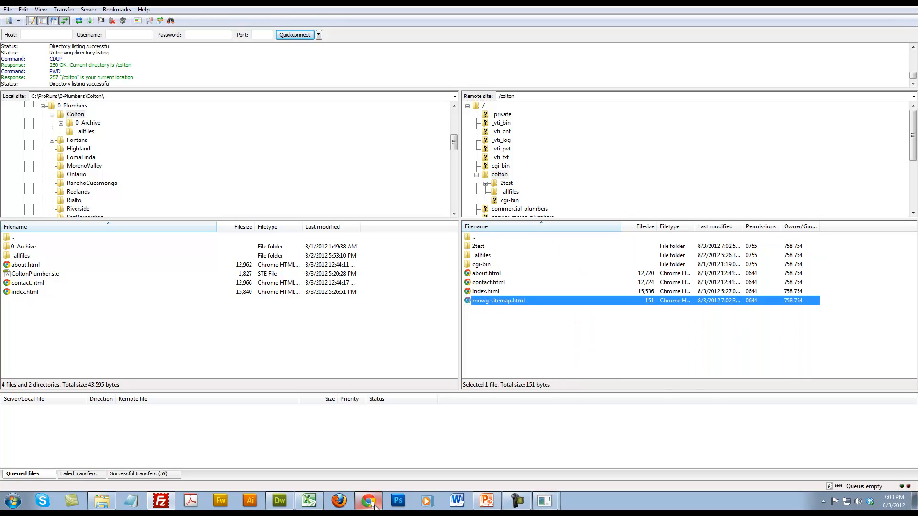
Switch to MOWG Professional, dismiss the finished processing dialog and go back to the input details
{"action": "left_click", "coordinate": [554, 502]}
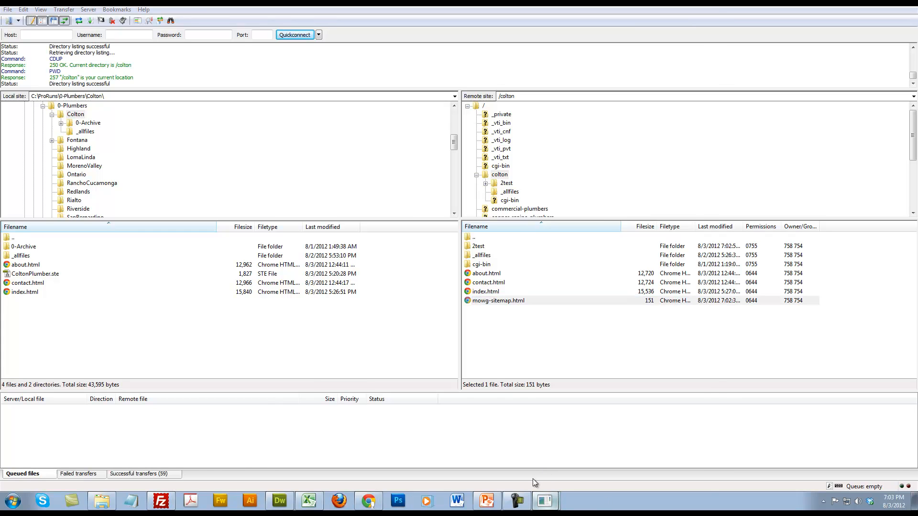
{"action": "left_click", "coordinate": [533, 478]}
{"action": "left_click", "coordinate": [458, 275]}
{"action": "left_click", "coordinate": [579, 449]}
{"action": "left_click_drag", "start_coordinate": [500, 255], "coordinate": [331, 262]}
{"action": "key", "text": "ctrl+c"}
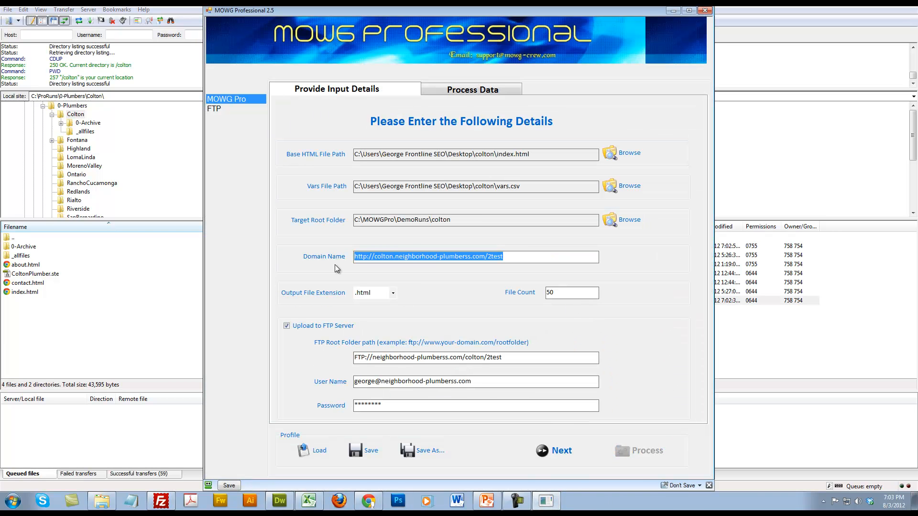
{"action": "left_click", "coordinate": [368, 501]}
{"action": "key", "text": "ctrl+t"}
{"action": "key", "text": "ctrl+v"}
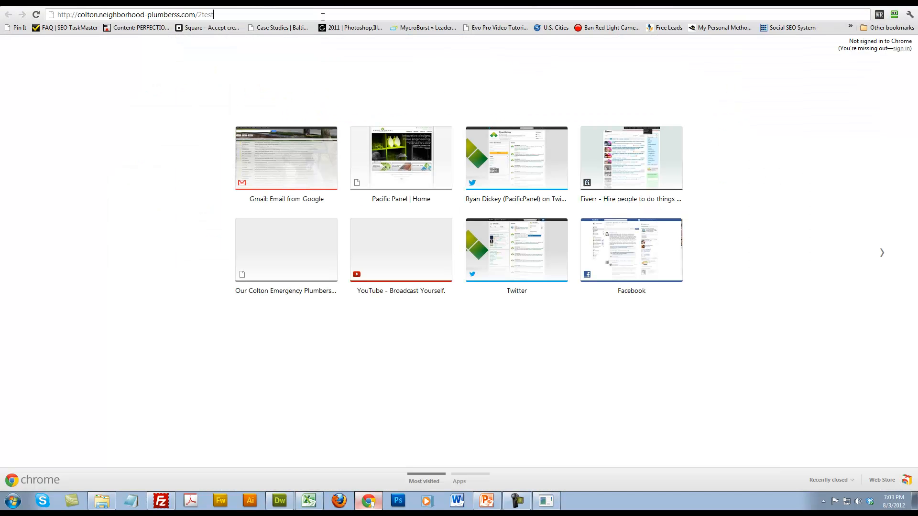
{"action": "key", "text": "Return"}
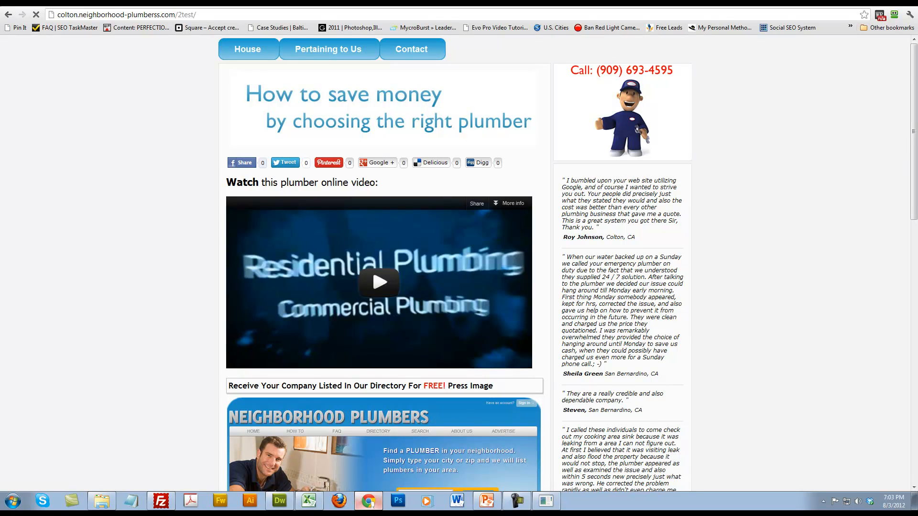
Compare the original Colton home page with the generated 2test page by alternating between their tabs
{"action": "key", "text": "ctrl+shift+Tab"}
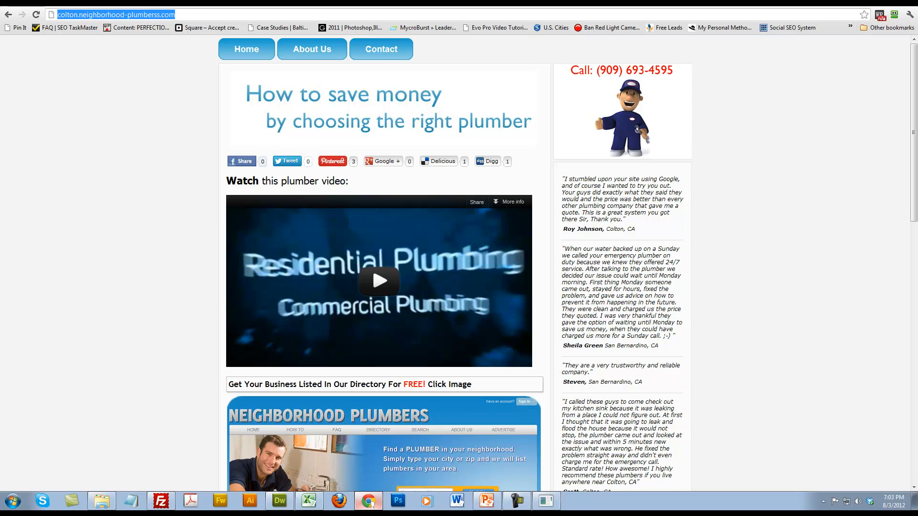
{"action": "key", "text": "ctrl+Tab"}
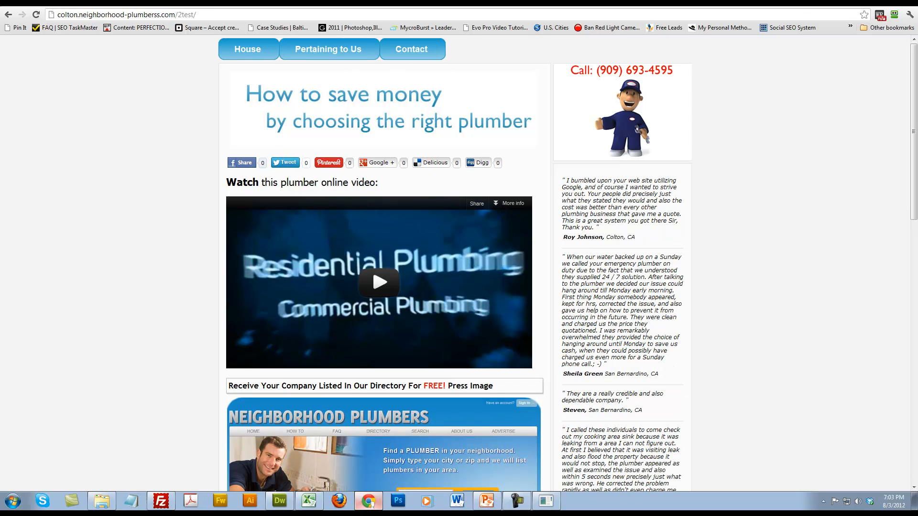
{"action": "key", "text": "ctrl+shift+Tab"}
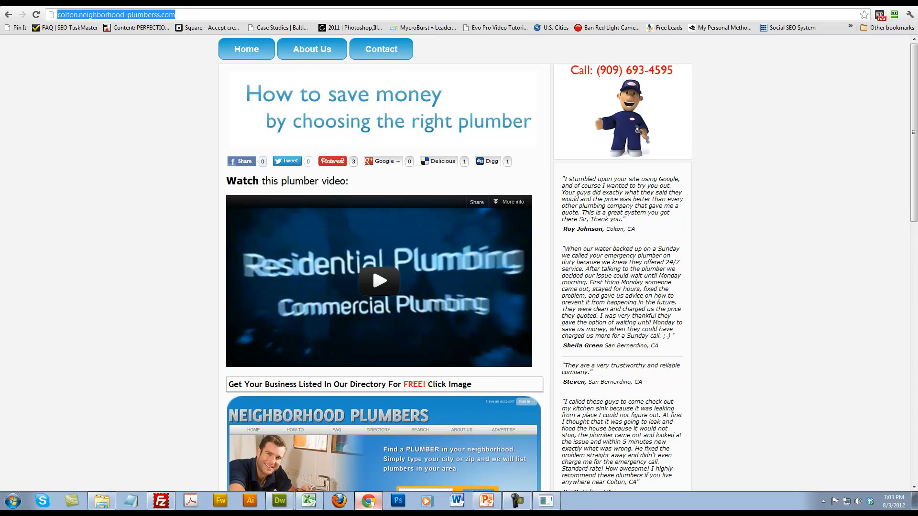
{"action": "key", "text": "ctrl+Tab"}
{"action": "key", "text": "ctrl+shift+Tab"}
{"action": "key", "text": "ctrl+Tab"}
Examine the wording of the generated 2test page from its video section down to the closing call-to-action
{"action": "scroll", "coordinate": [191, 246], "scroll_direction": "down", "scroll_amount": 9}
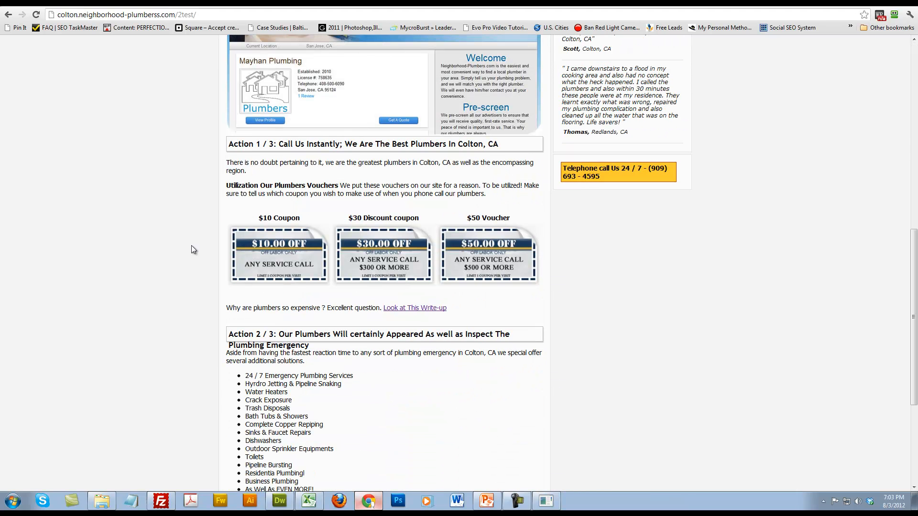
{"action": "scroll", "coordinate": [192, 245], "scroll_direction": "down", "scroll_amount": 4}
{"action": "scroll", "coordinate": [192, 246], "scroll_direction": "down", "scroll_amount": 1}
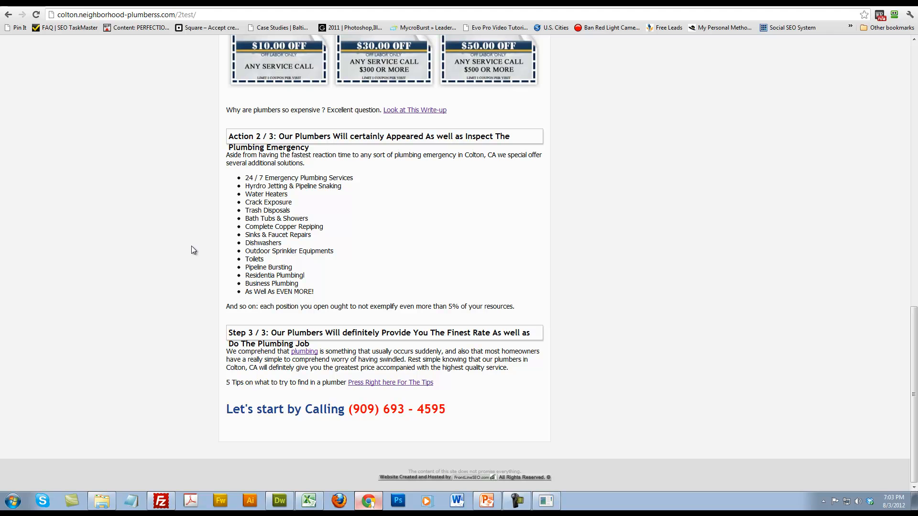
{"action": "scroll", "coordinate": [265, 272], "scroll_direction": "up", "scroll_amount": 15}
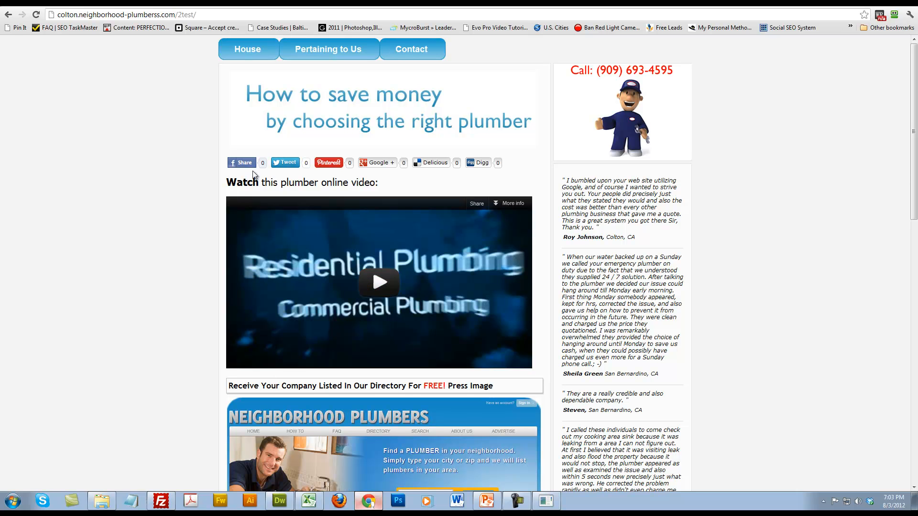
{"action": "scroll", "coordinate": [267, 348], "scroll_direction": "down", "scroll_amount": 2}
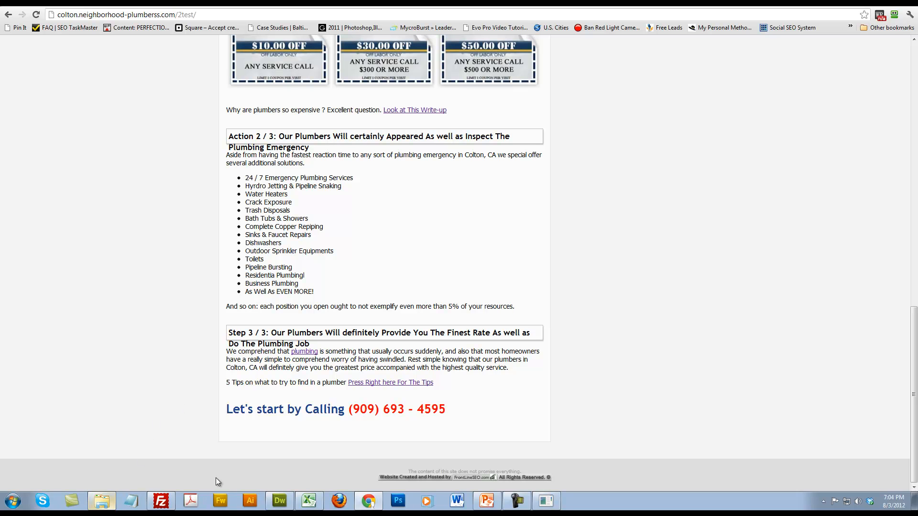
{"action": "left_click", "coordinate": [102, 500]}
{"action": "left_click", "coordinate": [102, 501]}
{"action": "left_click", "coordinate": [304, 352]}
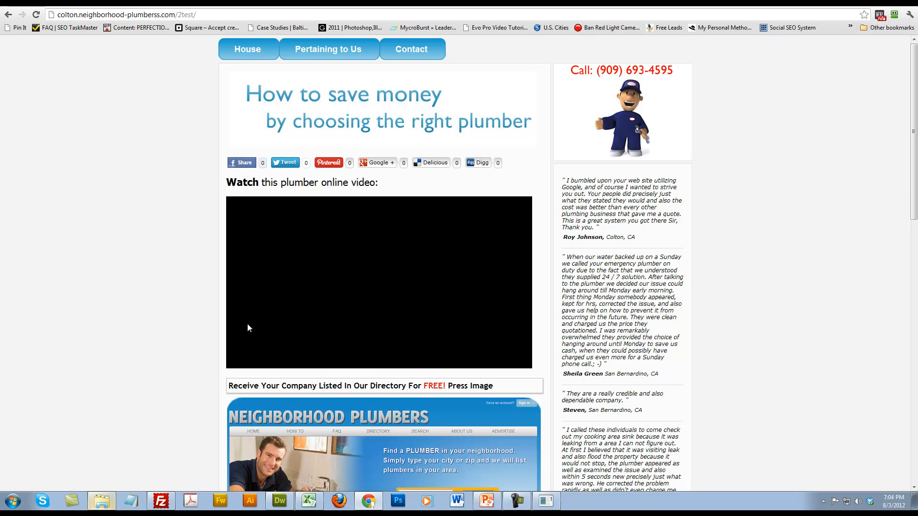
{"action": "scroll", "coordinate": [192, 318], "scroll_direction": "down", "scroll_amount": 12}
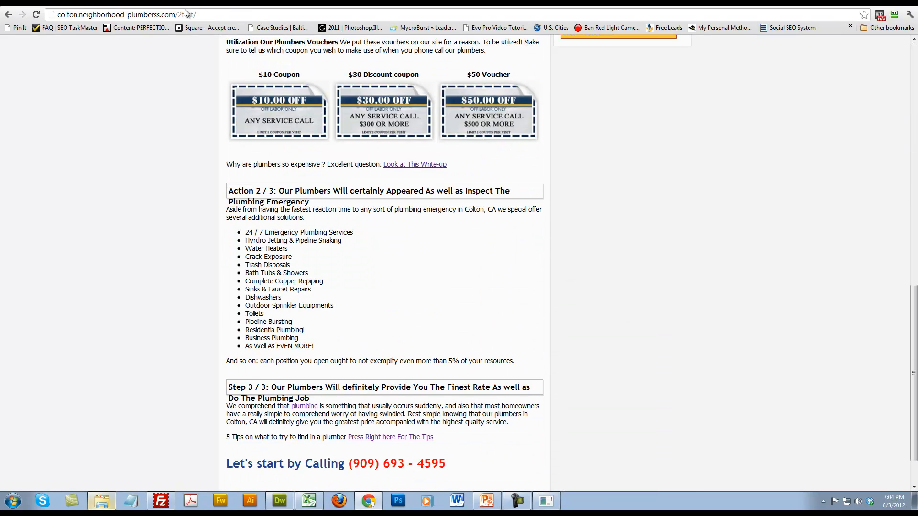
Open mowg-sitemap.html on the Colton subdomain and follow the master-sitemap.html link through to the 2test sitemap.html
{"action": "left_click_drag", "start_coordinate": [175, 15], "coordinate": [197, 15]}
{"action": "type", "text": "/mowg-sitemap.html"}
{"action": "key", "text": "Return"}
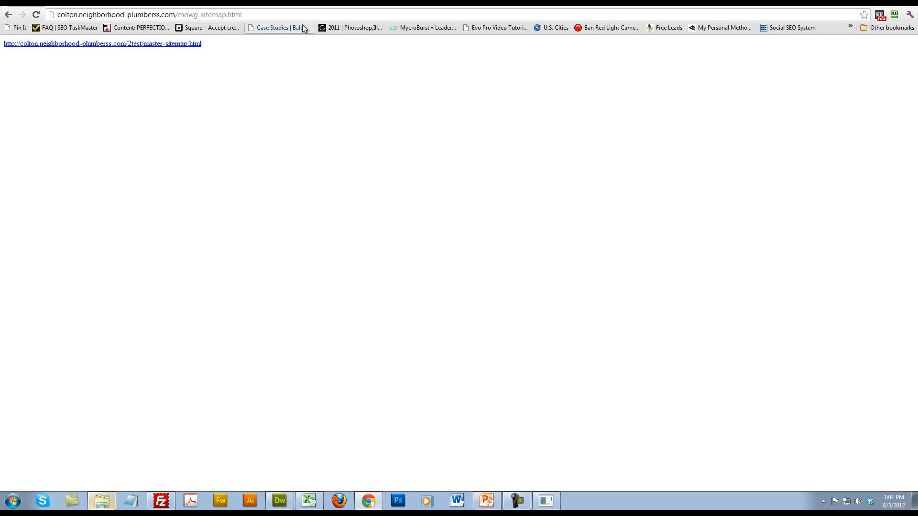
{"action": "left_click", "coordinate": [150, 44]}
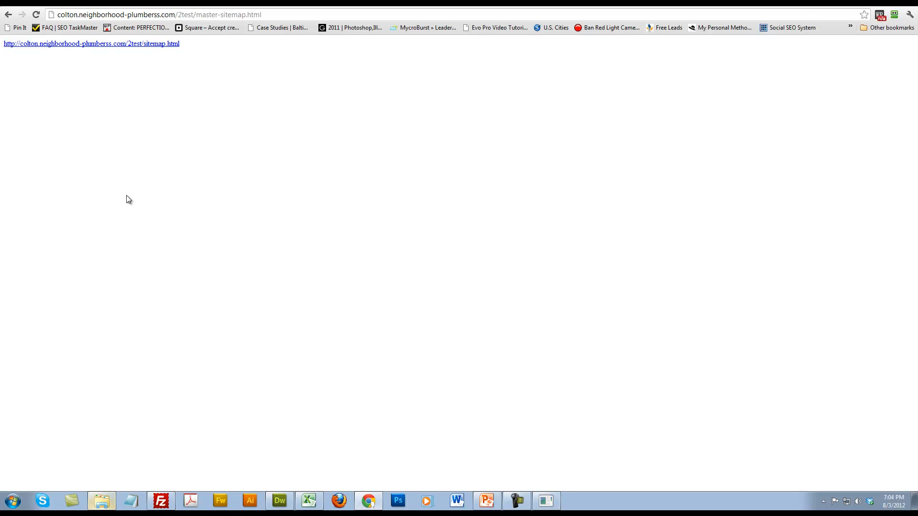
{"action": "left_click", "coordinate": [153, 48]}
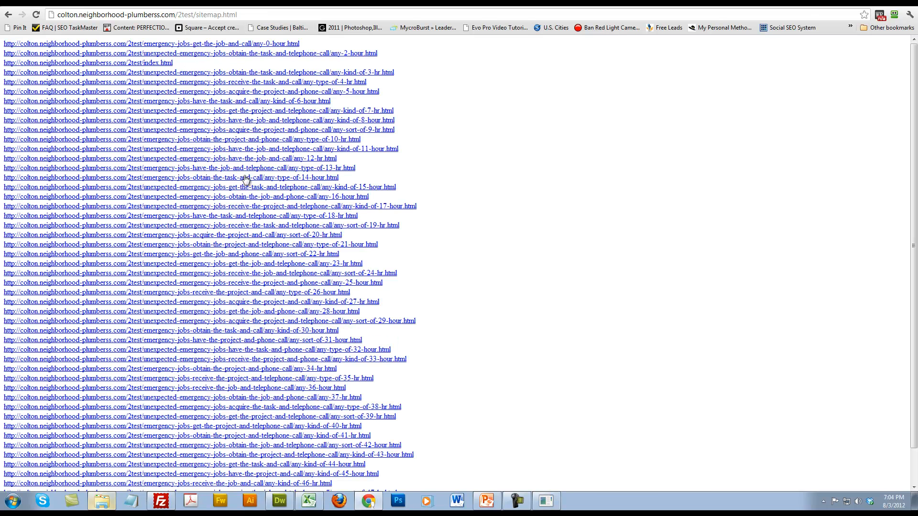
Open the any-kind-of-17-hour.html page from the sitemap and examine its varied wording down to the footer
{"action": "scroll", "coordinate": [196, 130], "scroll_direction": "down", "scroll_amount": 1}
{"action": "left_click", "coordinate": [183, 169]}
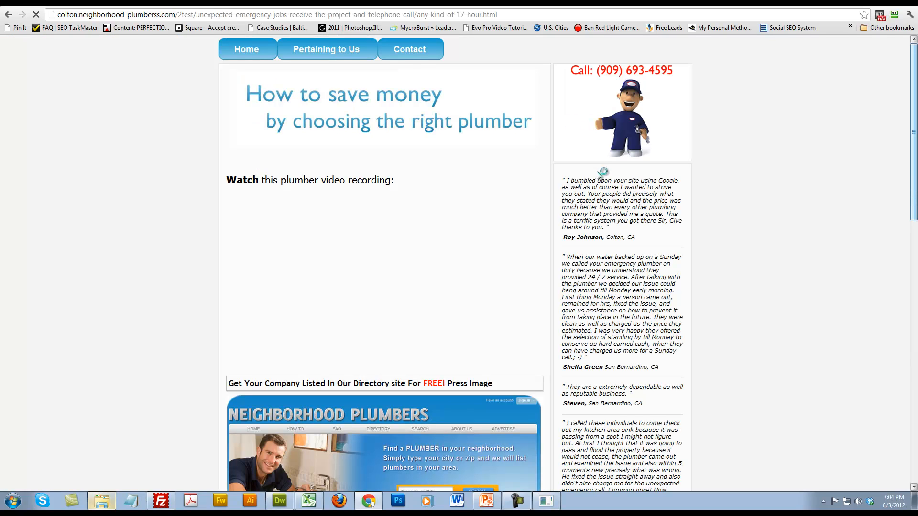
{"action": "scroll", "coordinate": [775, 187], "scroll_direction": "down", "scroll_amount": 13}
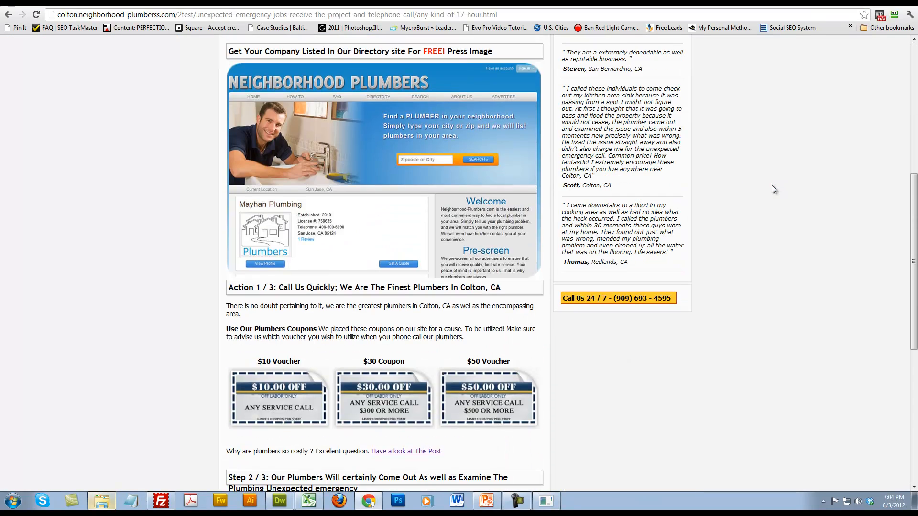
{"action": "scroll", "coordinate": [780, 196], "scroll_direction": "up", "scroll_amount": 13}
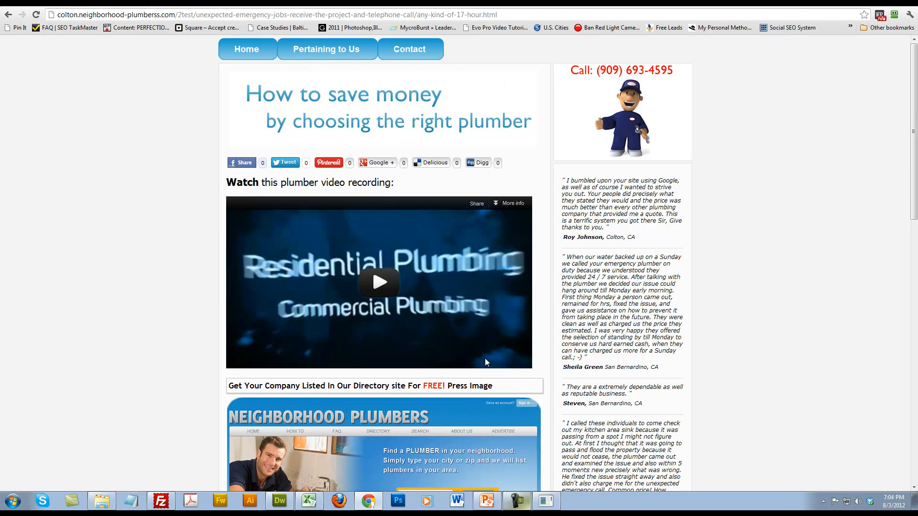
{"action": "scroll", "coordinate": [624, 331], "scroll_direction": "down", "scroll_amount": 4}
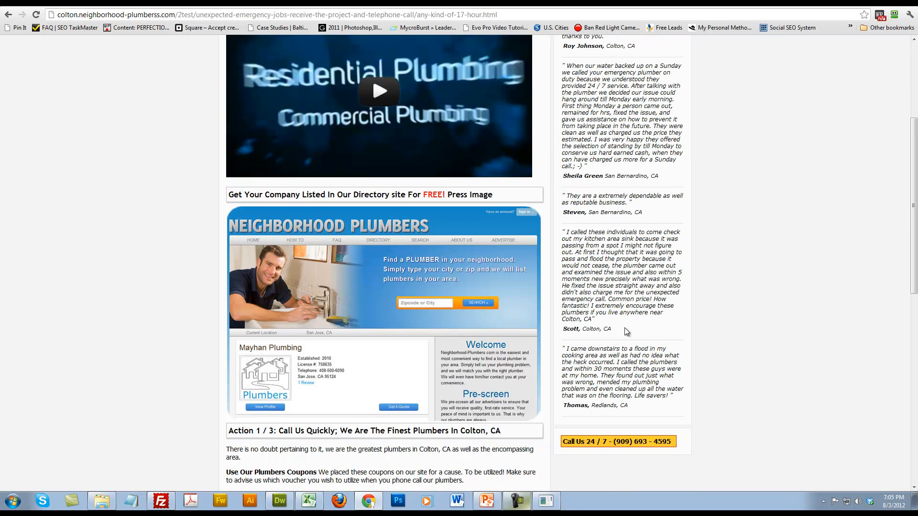
{"action": "scroll", "coordinate": [622, 335], "scroll_direction": "down", "scroll_amount": 5}
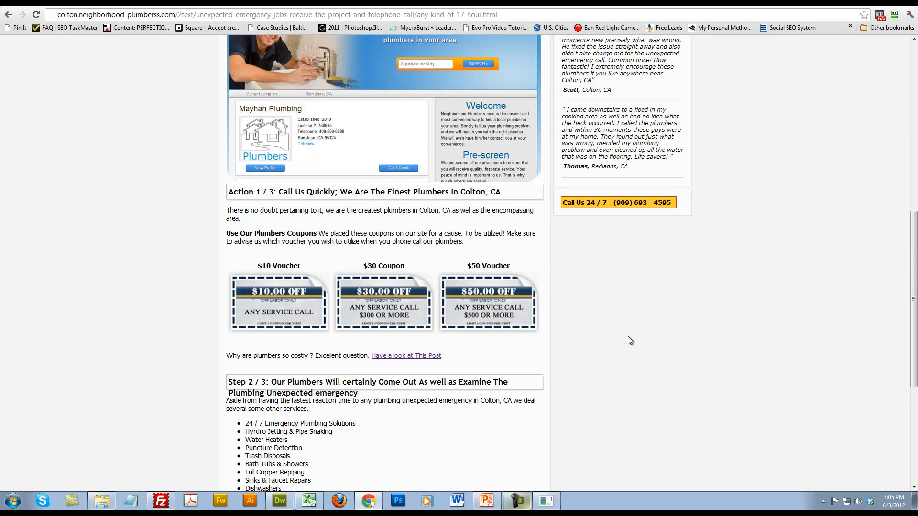
{"action": "scroll", "coordinate": [627, 340], "scroll_direction": "down", "scroll_amount": 5}
{"action": "scroll", "coordinate": [628, 340], "scroll_direction": "up", "scroll_amount": 6}
{"action": "scroll", "coordinate": [628, 338], "scroll_direction": "down", "scroll_amount": 6}
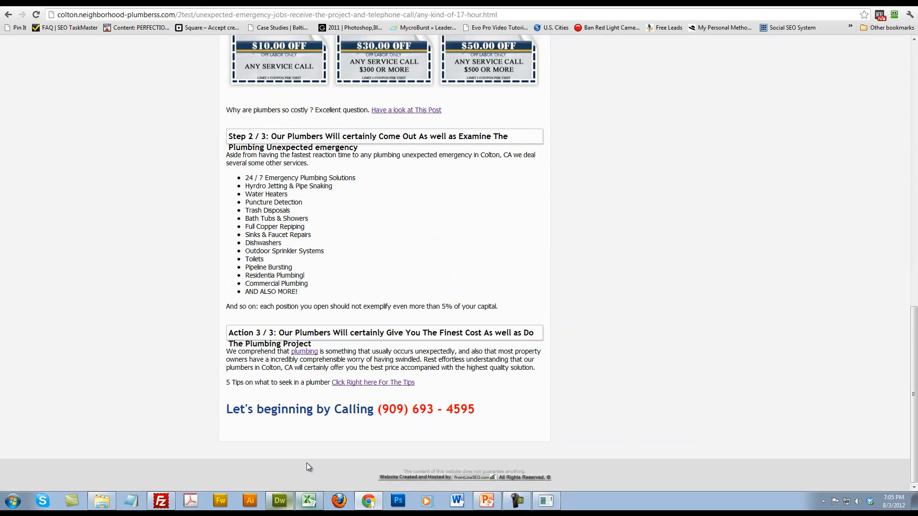
Check the OnlyVars worksheet in Excel and the files in the local colton folder, returning to the generated page in Chrome
{"action": "left_click", "coordinate": [308, 500]}
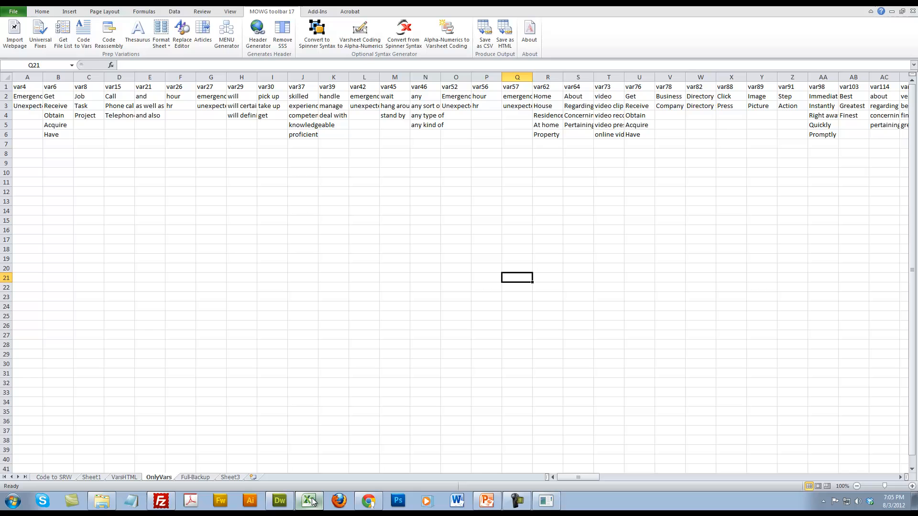
{"action": "left_click", "coordinate": [368, 500]}
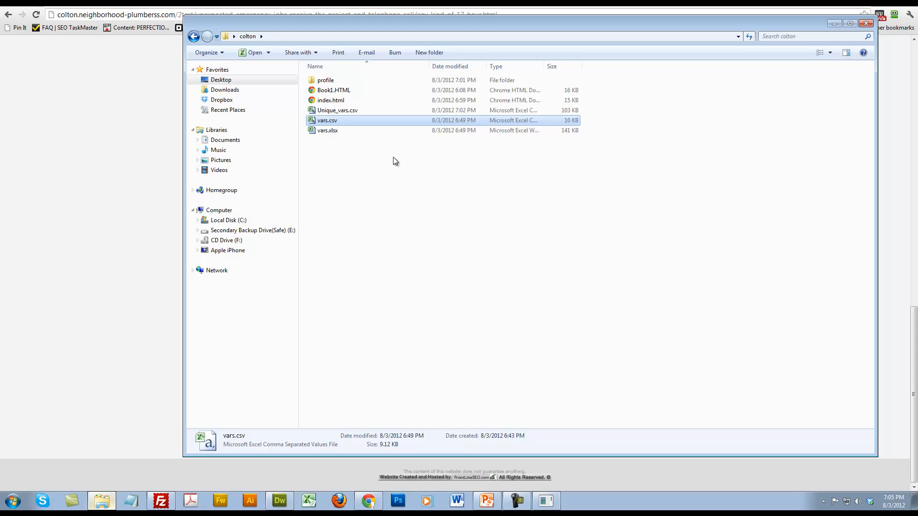
{"action": "left_click_drag", "start_coordinate": [444, 243], "coordinate": [349, 78]}
{"action": "left_click", "coordinate": [398, 187]}
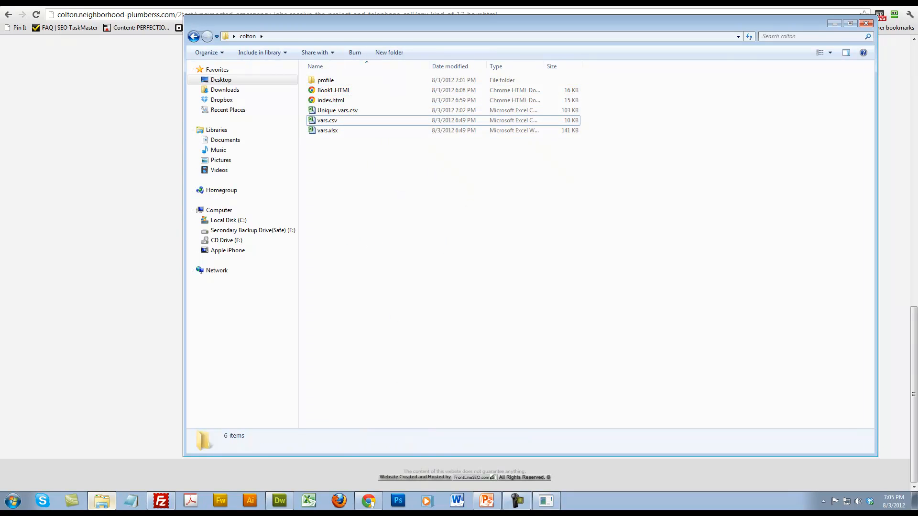
{"action": "left_click", "coordinate": [371, 503]}
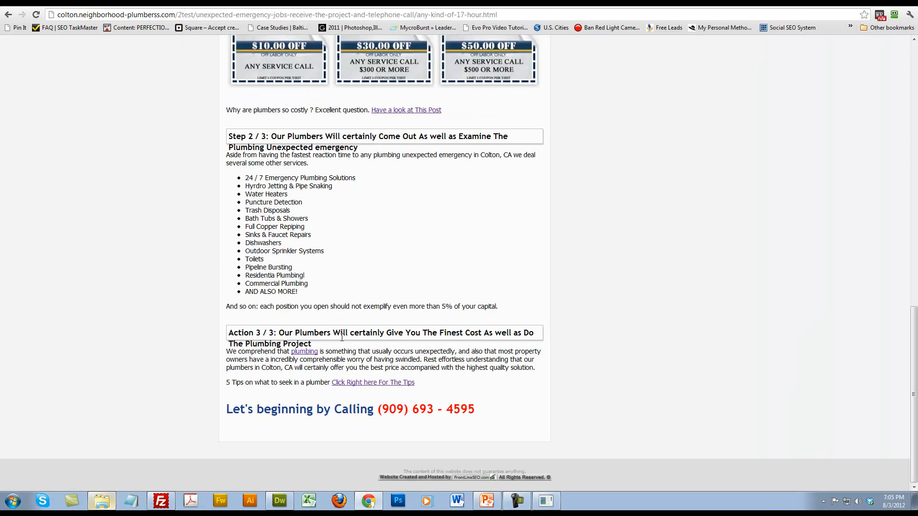
Switch to FileZilla and examine the files in the remote colton _allfiles folder, returning to the colton folder
{"action": "scroll", "coordinate": [341, 337], "scroll_direction": "up", "scroll_amount": 15}
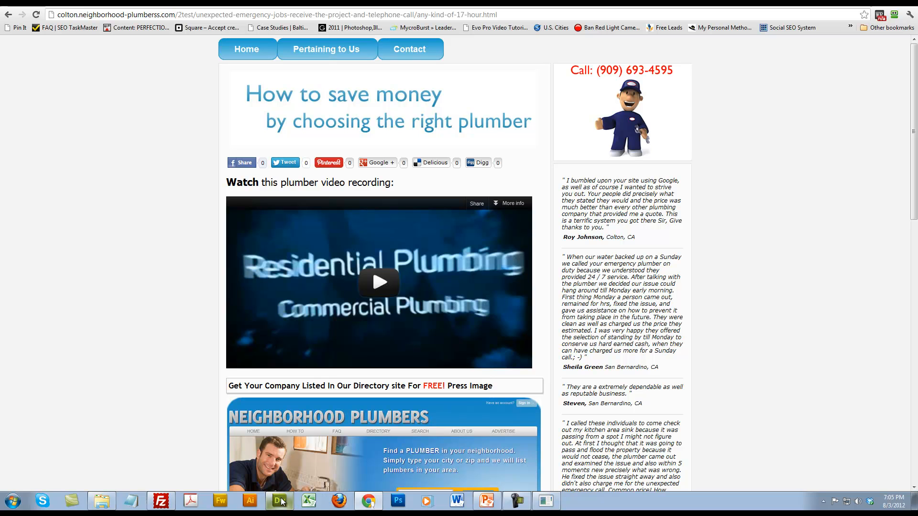
{"action": "left_click", "coordinate": [152, 503]}
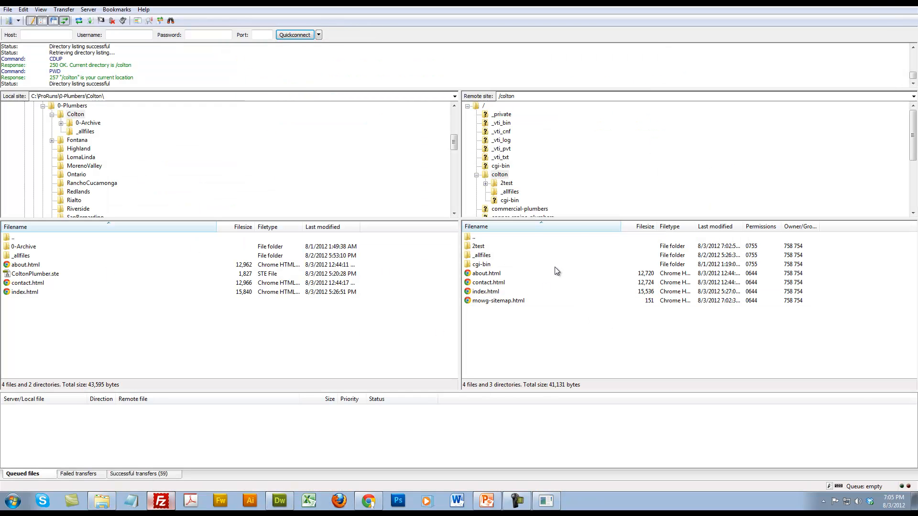
{"action": "left_click", "coordinate": [487, 258]}
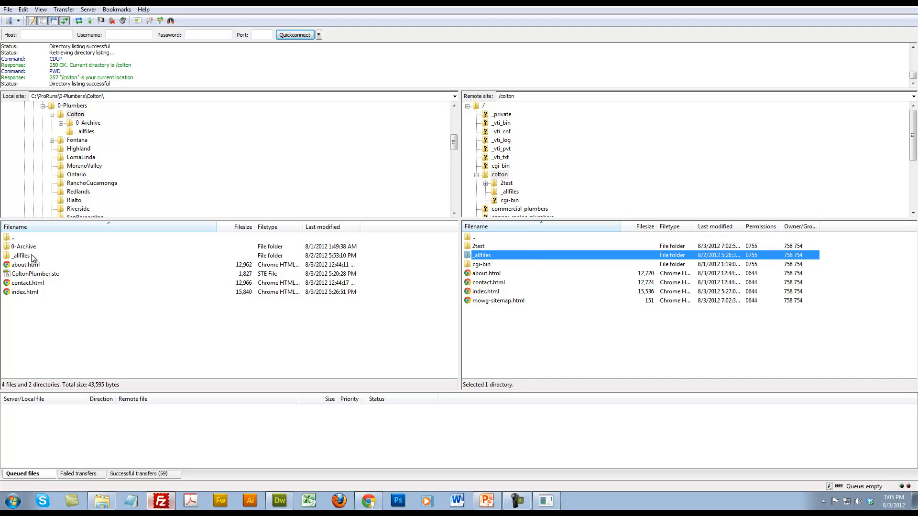
{"action": "double_click", "coordinate": [481, 255]}
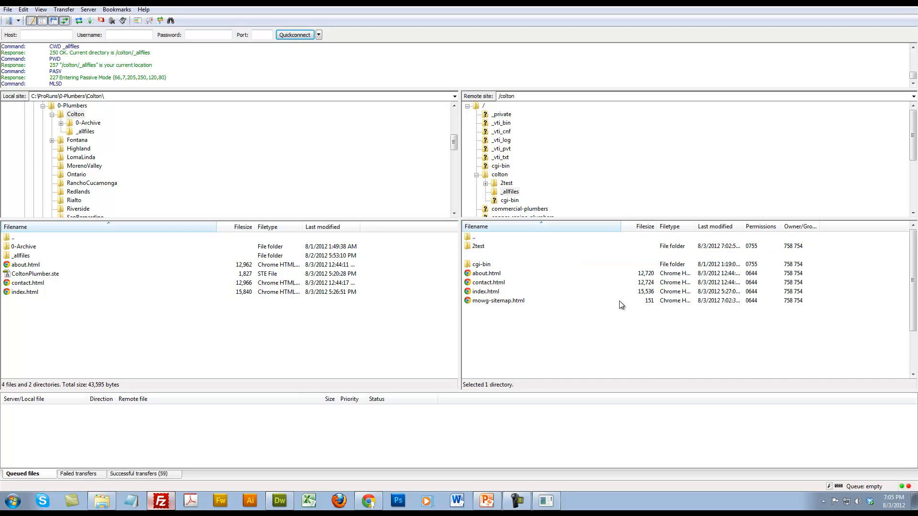
{"action": "scroll", "coordinate": [546, 290], "scroll_direction": "down", "scroll_amount": 2}
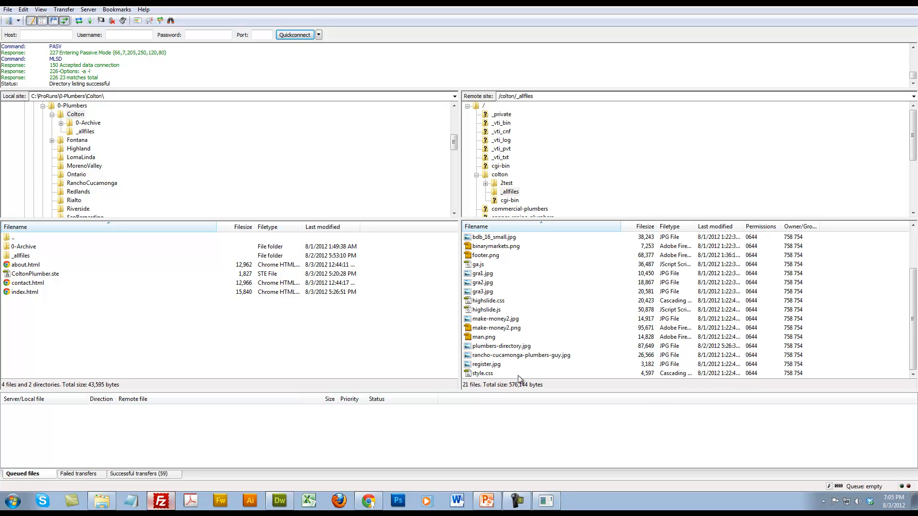
{"action": "scroll", "coordinate": [558, 355], "scroll_direction": "up", "scroll_amount": 2}
{"action": "double_click", "coordinate": [474, 237]}
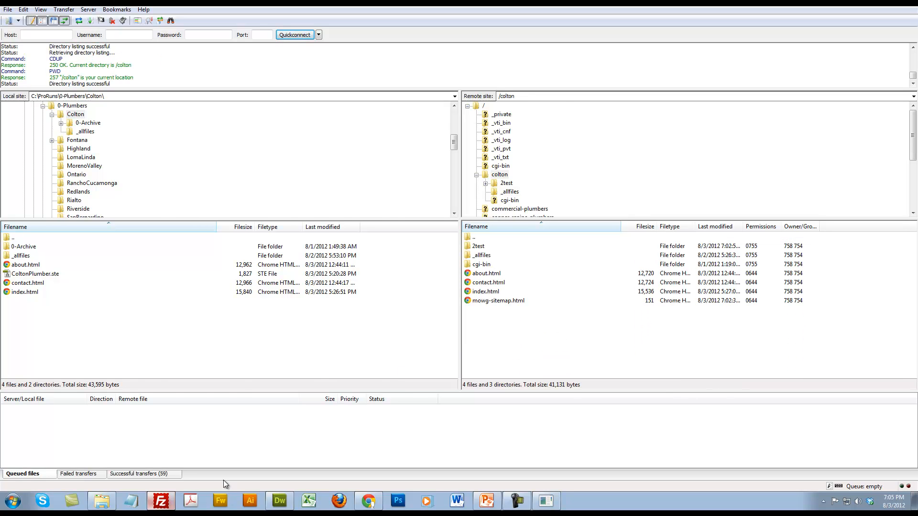
Search index.html in Dreamweaver for _allfiles and highlight the [%DOMAIN%]/ token in the 10-dollar coupon image path
{"action": "left_click", "coordinate": [280, 501]}
{"action": "left_click", "coordinate": [140, 79]}
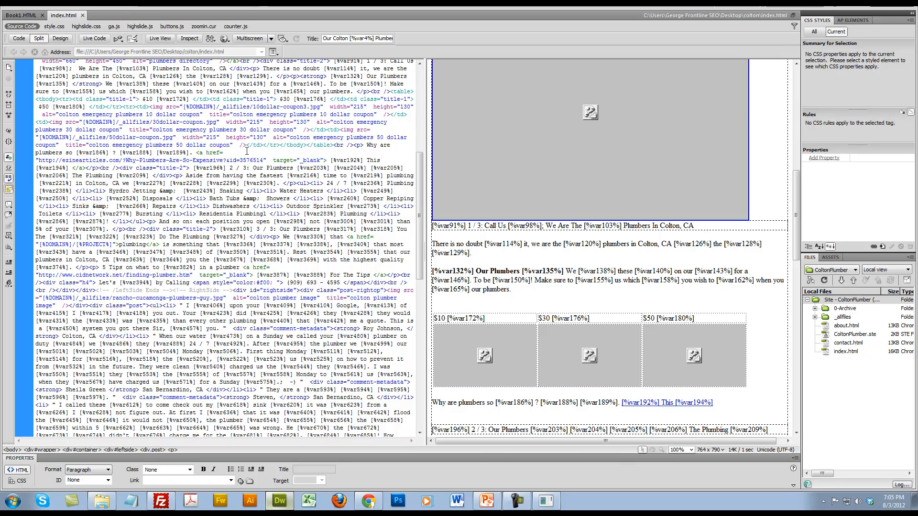
{"action": "key", "text": "ctrl+f"}
{"action": "key", "text": "BackSpace"}
{"action": "type", "text": "_allfiles"}
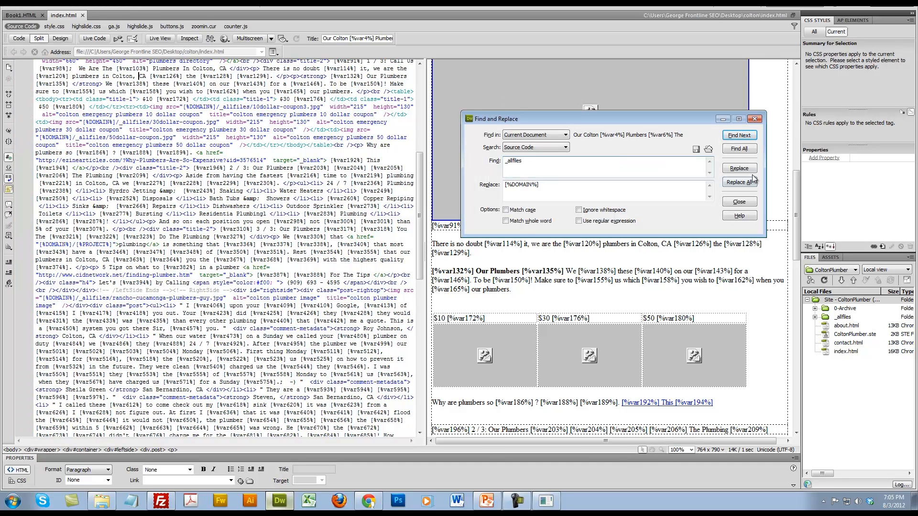
{"action": "left_click", "coordinate": [739, 136]}
{"action": "left_click_drag", "start_coordinate": [183, 106], "coordinate": [221, 111]}
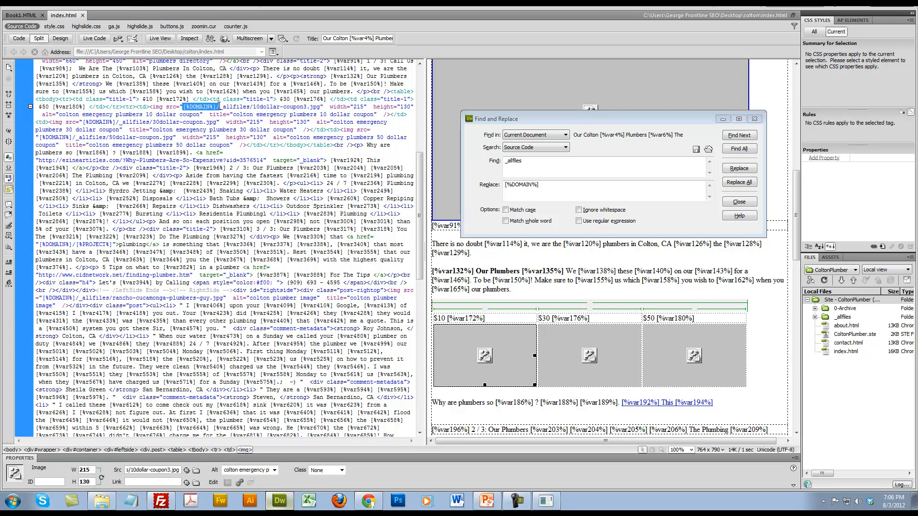
Compare the Domain Name in MOWG Professional with the _allfiles coupon path in Dreamweaver and the remote colton folder in FileZilla
{"action": "left_click", "coordinate": [546, 501]}
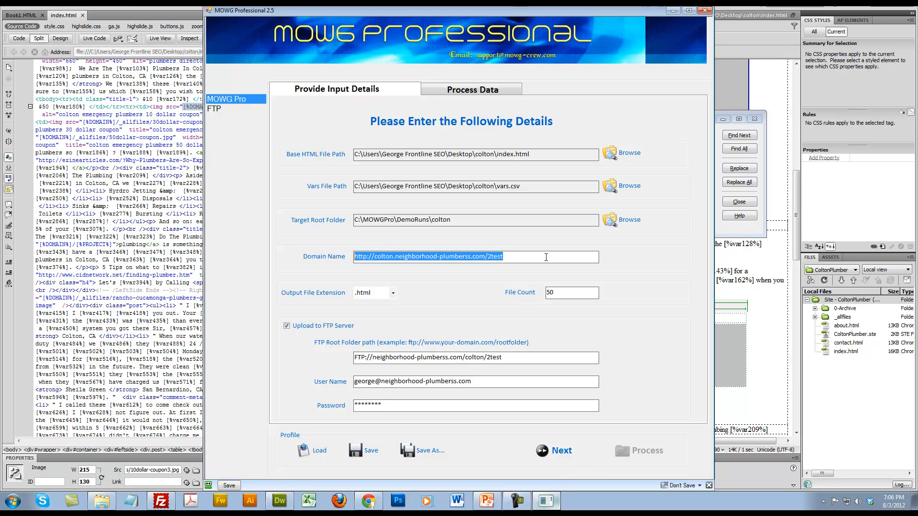
{"action": "left_click", "coordinate": [196, 114]}
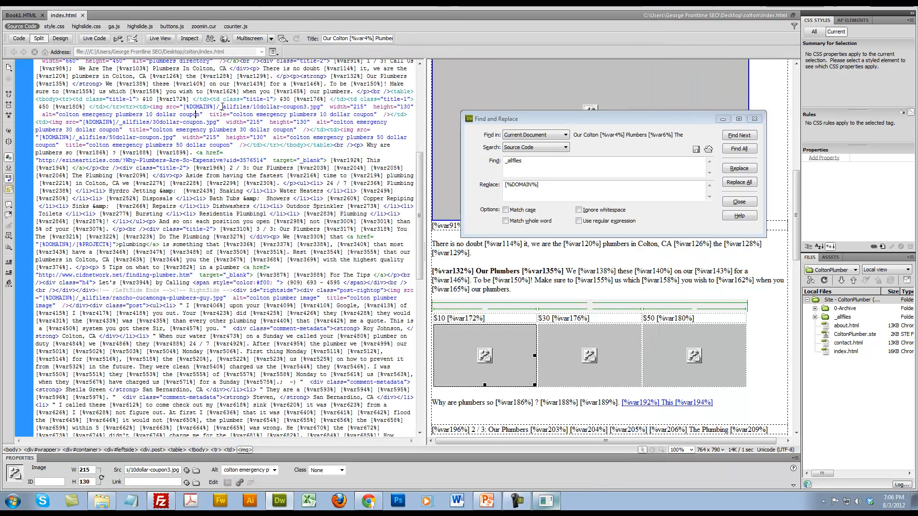
{"action": "left_click_drag", "start_coordinate": [220, 106], "coordinate": [250, 106]}
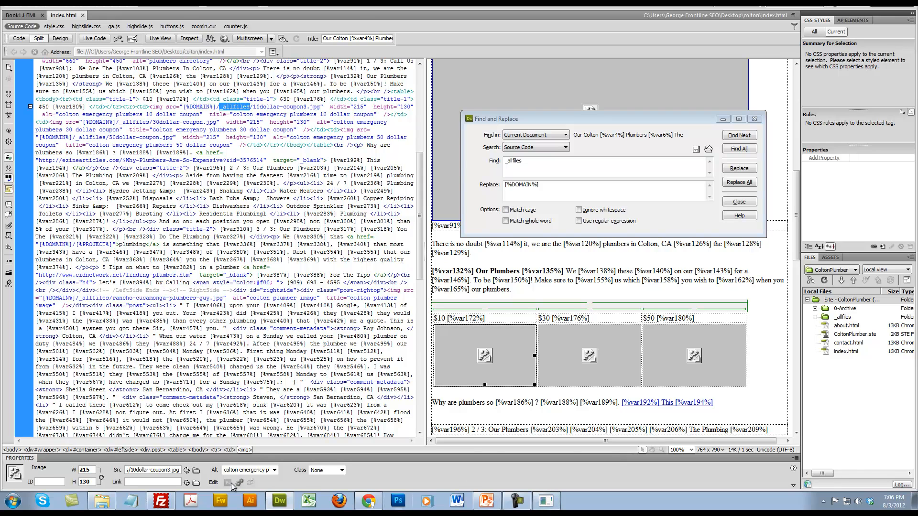
{"action": "left_click", "coordinate": [160, 501]}
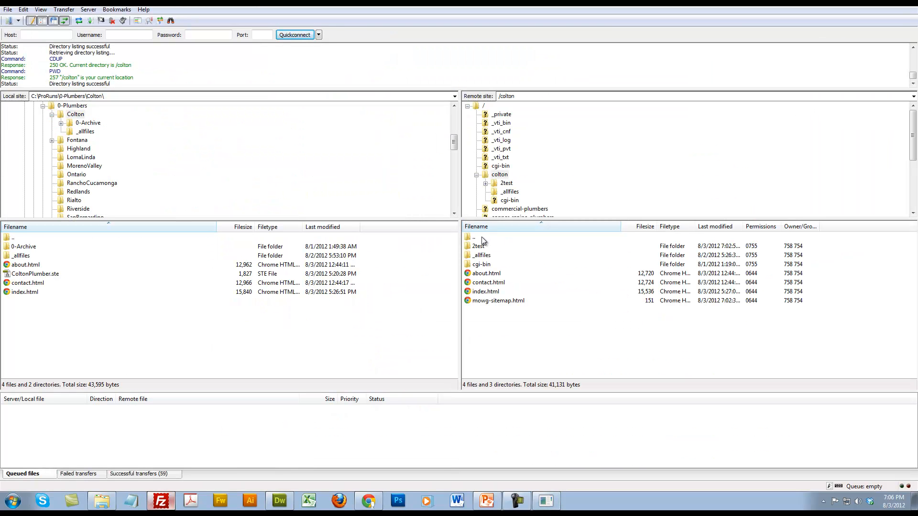
{"action": "left_click", "coordinate": [518, 502]}
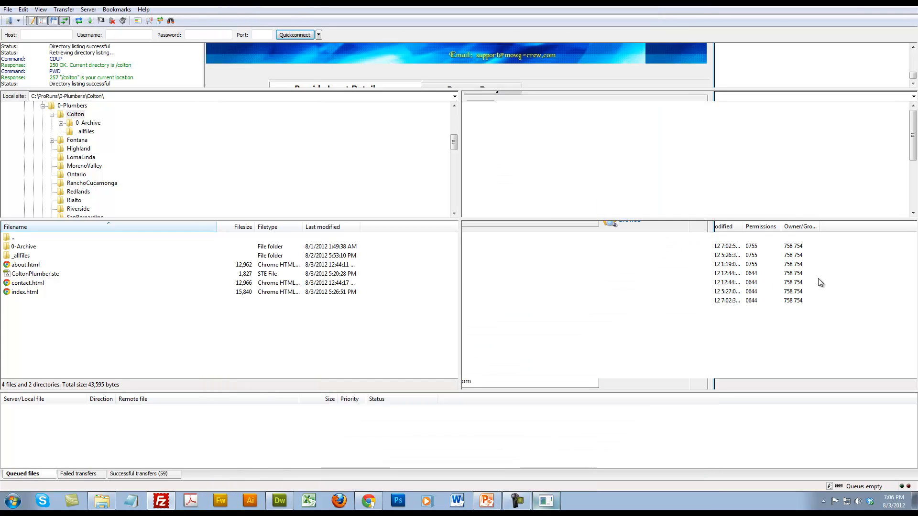
{"action": "left_click", "coordinate": [818, 278]}
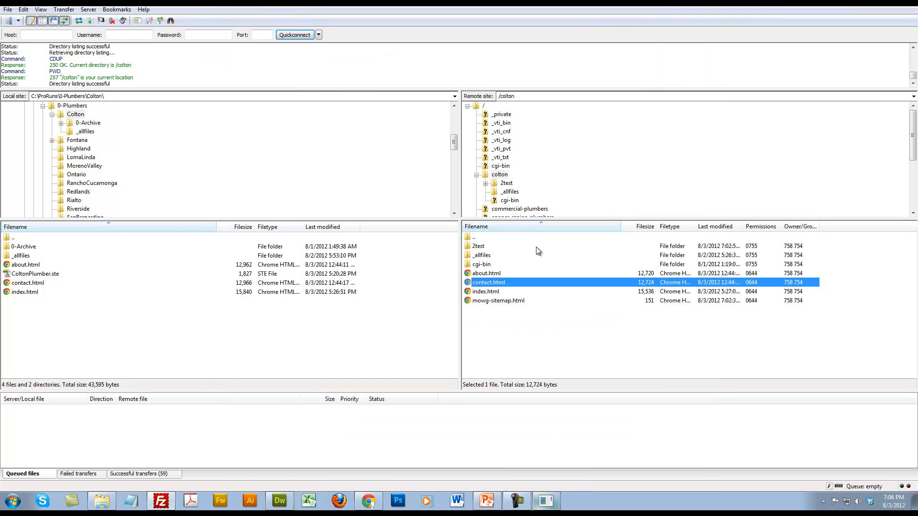
Browse the server from its root into colton and the _allfiles folder to locate the images, returning to colton
{"action": "double_click", "coordinate": [490, 242]}
{"action": "double_click", "coordinate": [483, 238]}
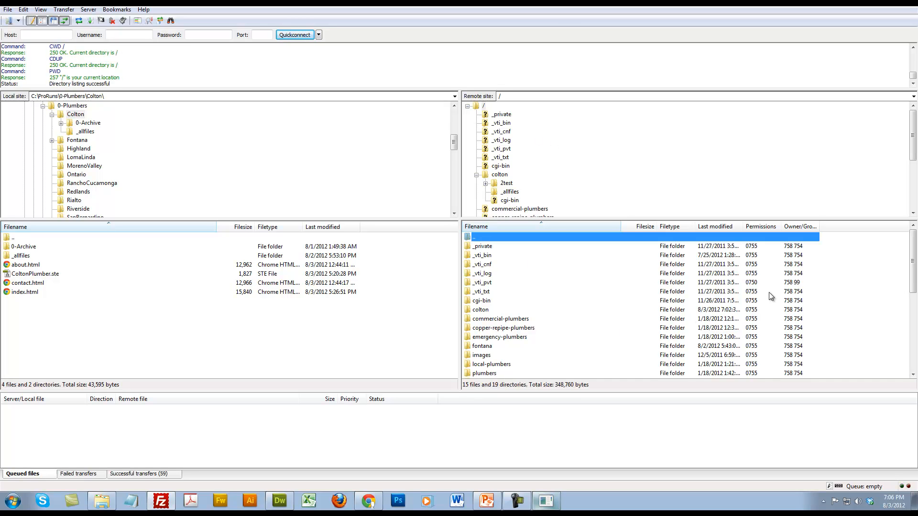
{"action": "double_click", "coordinate": [483, 309]}
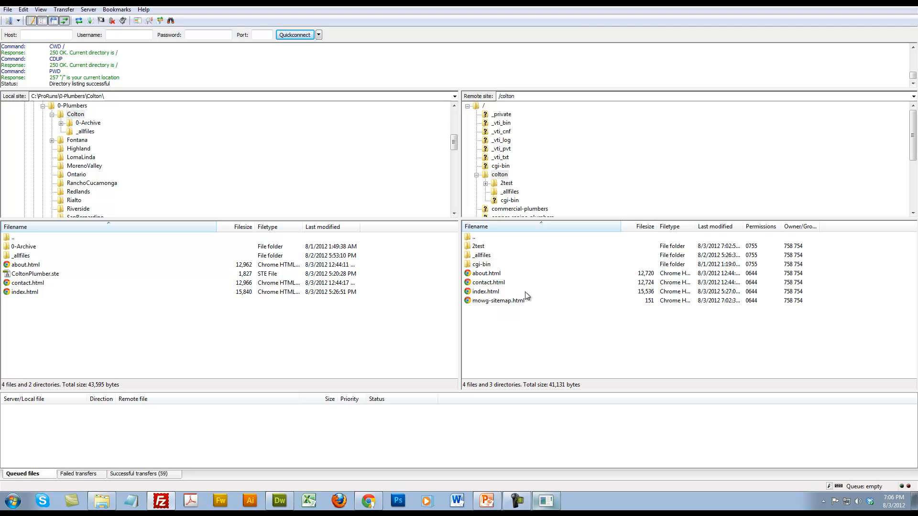
{"action": "left_click", "coordinate": [484, 255]}
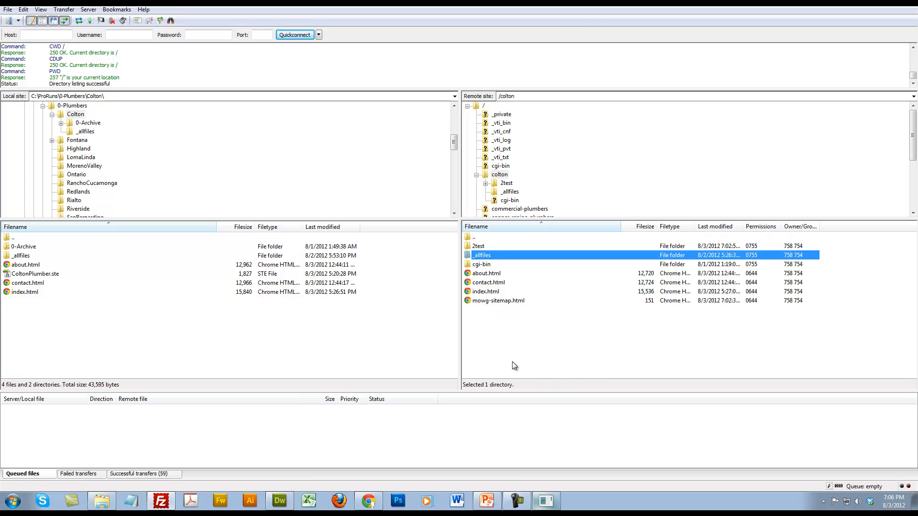
{"action": "double_click", "coordinate": [501, 255]}
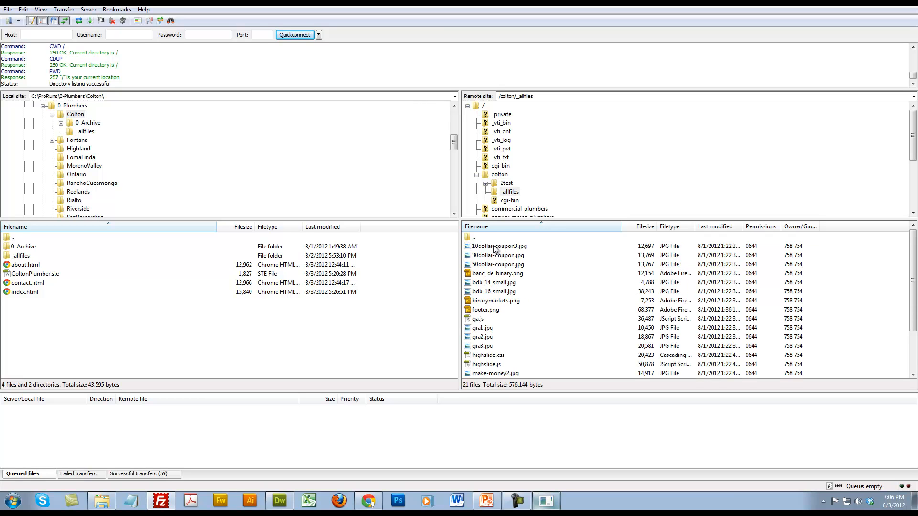
{"action": "double_click", "coordinate": [491, 238]}
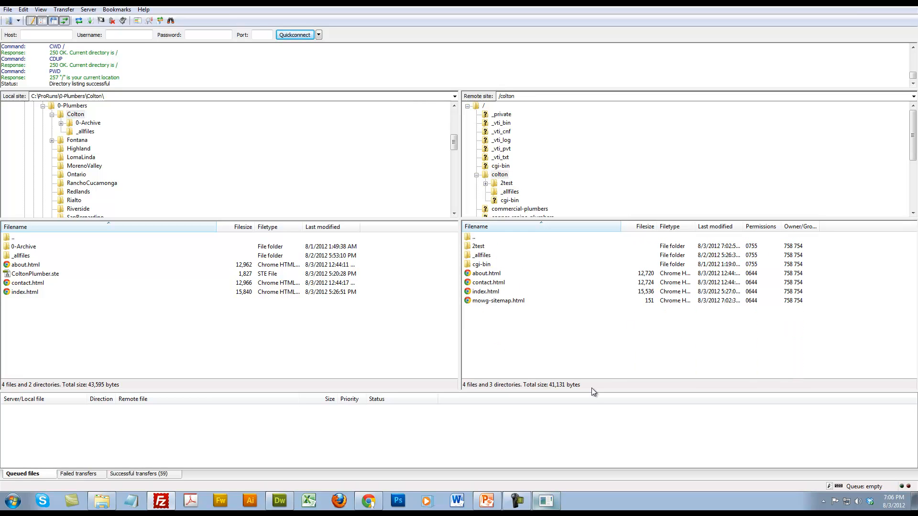
Close Find and Replace in Dreamweaver and open the generated page's plumber mascot image in a new Chrome tab
{"action": "left_click", "coordinate": [280, 501]}
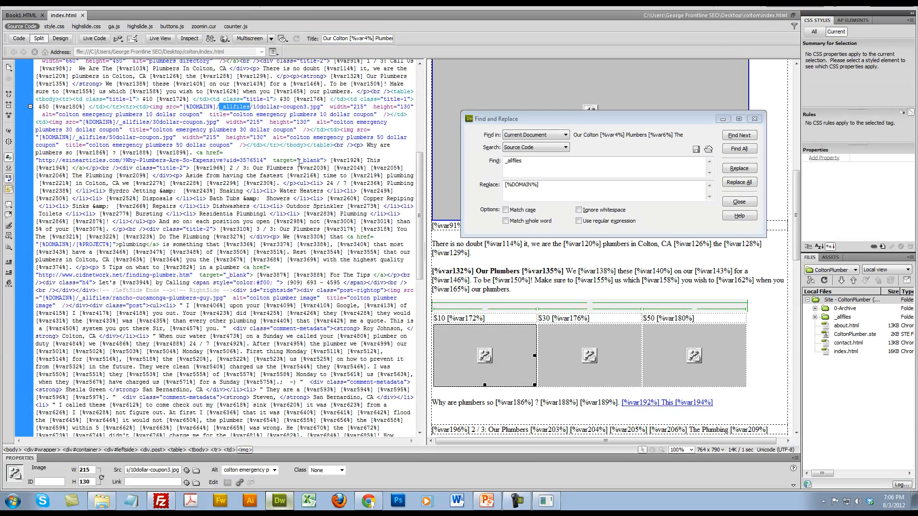
{"action": "left_click", "coordinate": [754, 119]}
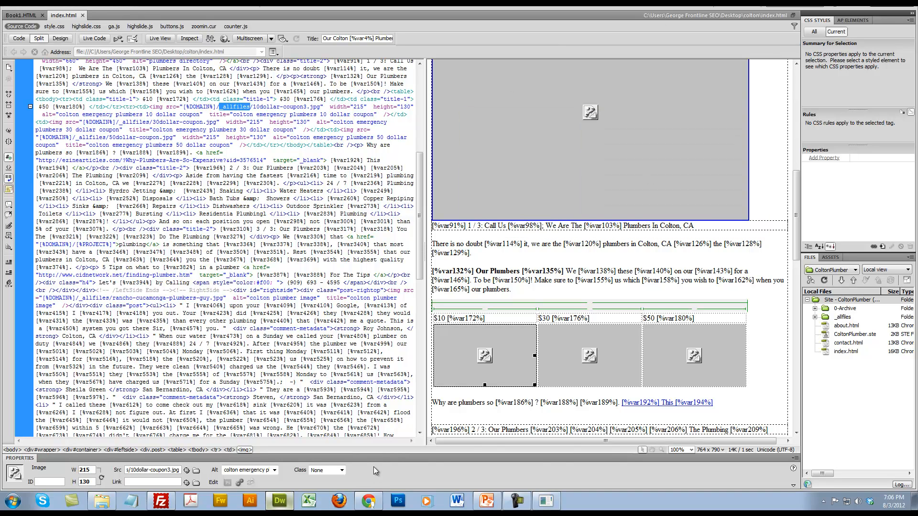
{"action": "left_click", "coordinate": [362, 508]}
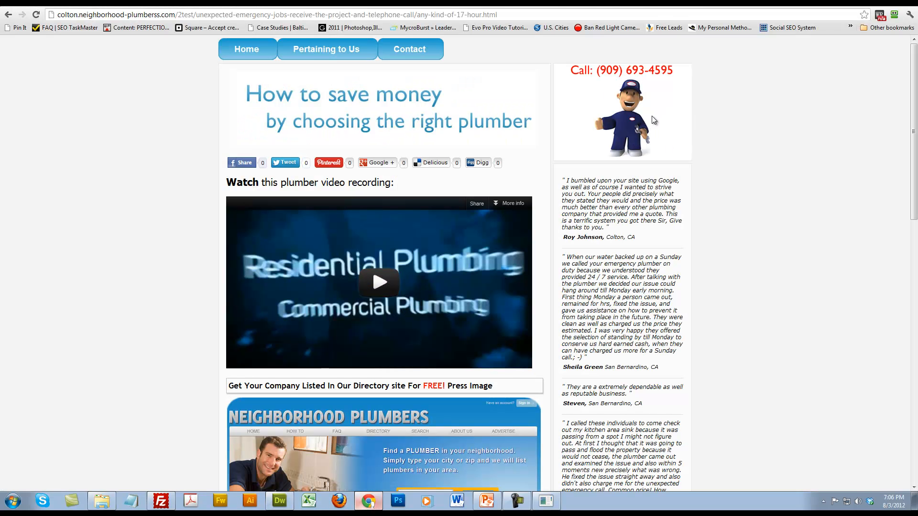
{"action": "right_click", "coordinate": [610, 105]}
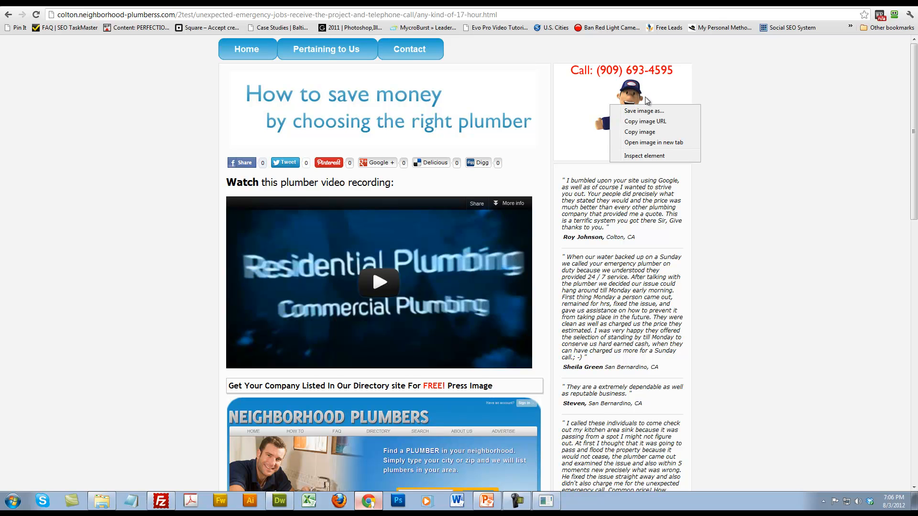
{"action": "left_click", "coordinate": [670, 143]}
{"action": "left_click", "coordinate": [210, 3]}
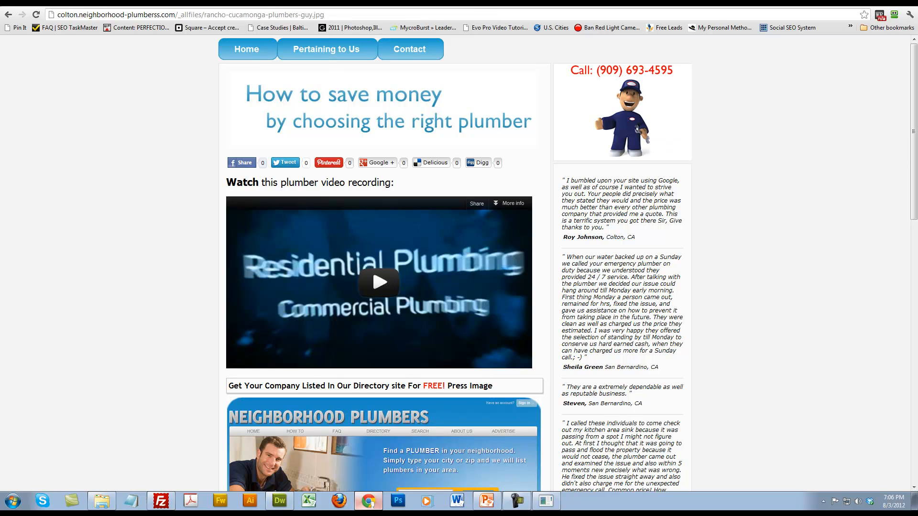
Examine the domain and _allfiles folder in the rancho-cucamonga-plumbers-guy.jpg address, returning to the generated page
{"action": "left_click_drag", "start_coordinate": [66, 12], "coordinate": [412, 17]}
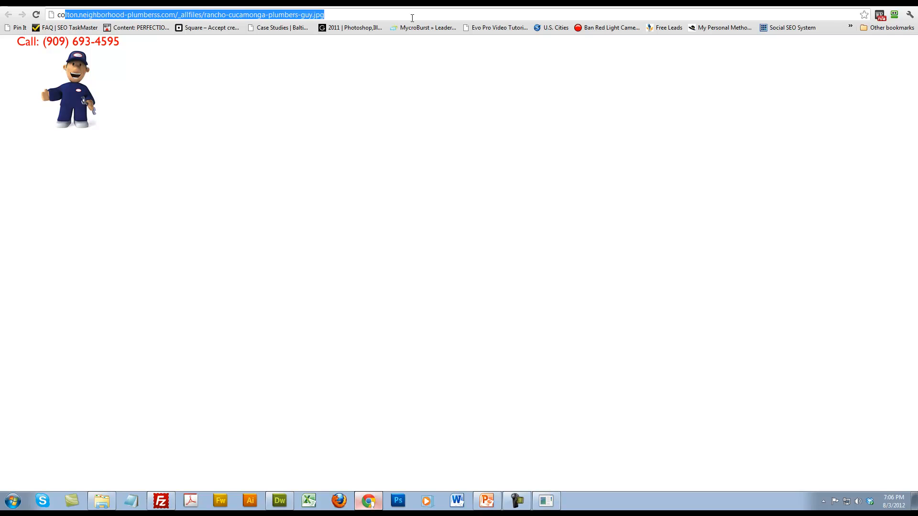
{"action": "left_click", "coordinate": [180, 14]}
{"action": "left_click_drag", "start_coordinate": [137, 17], "coordinate": [373, 20]}
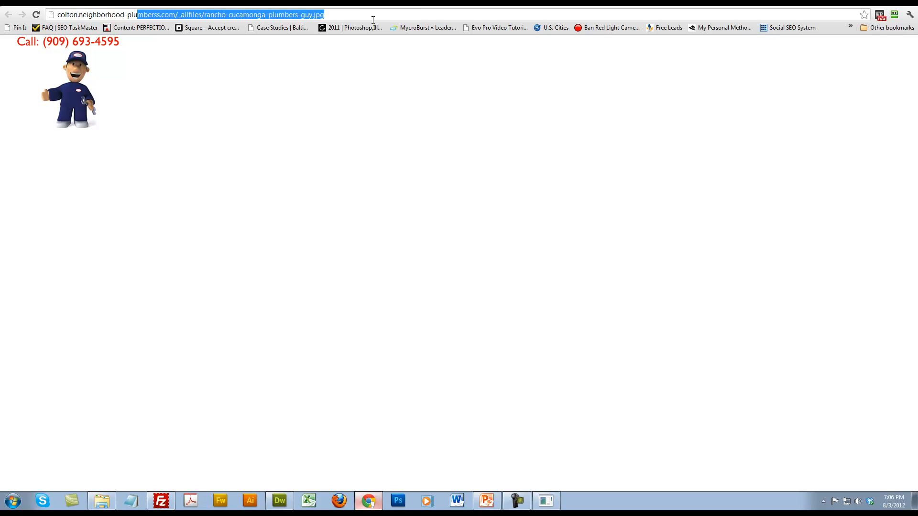
{"action": "left_click", "coordinate": [200, 15]}
{"action": "left_click_drag", "start_coordinate": [202, 15], "coordinate": [183, 18]}
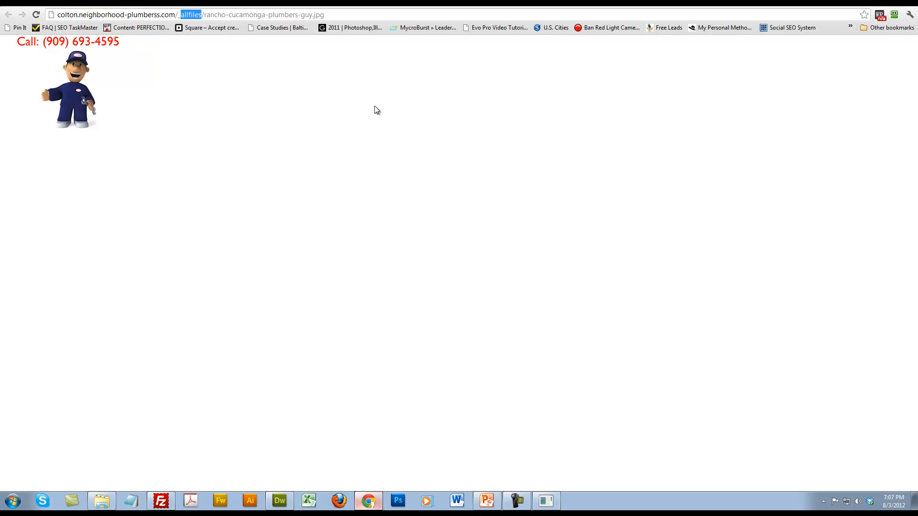
{"action": "left_click", "coordinate": [289, 4]}
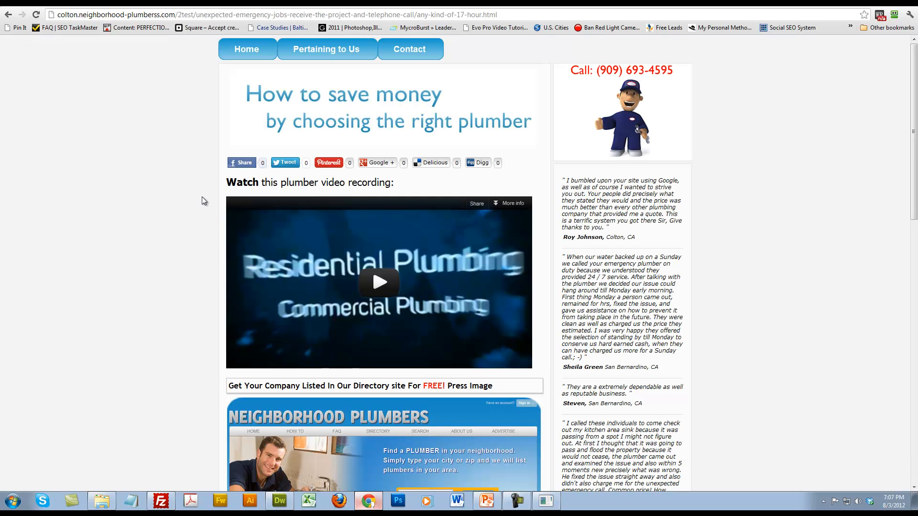
Switch to the PowerPoint presentation and advance to the slide "MOWG Run from copy pasting the content yourself"
{"action": "left_click", "coordinate": [487, 501]}
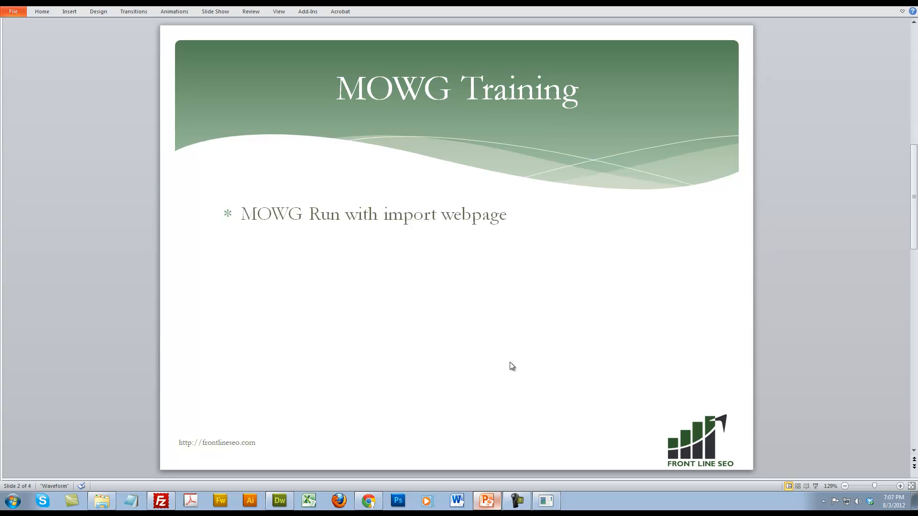
{"action": "scroll", "coordinate": [502, 366], "scroll_direction": "down", "scroll_amount": 1}
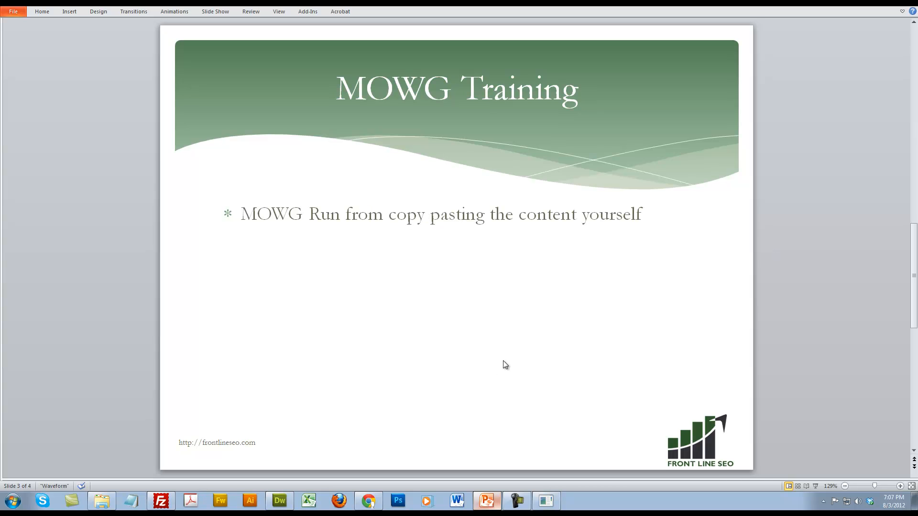